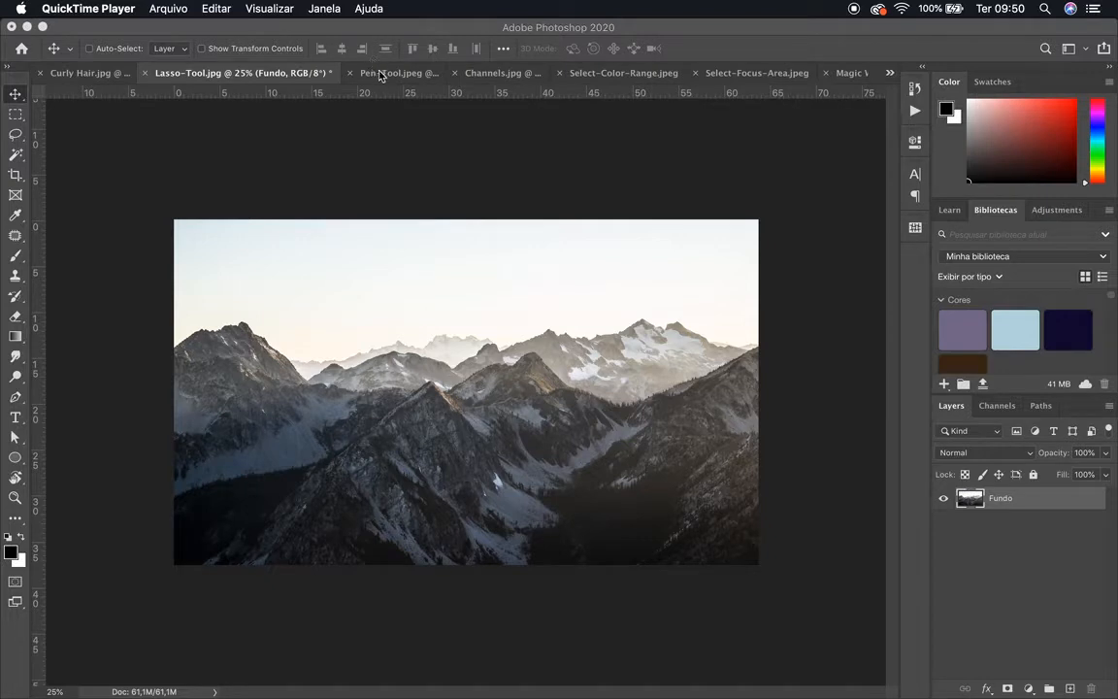
# Switch to the Curly Hair.jpg image and look over the Brush tool before returning to the Move tool.
pyautogui.click(101, 77)
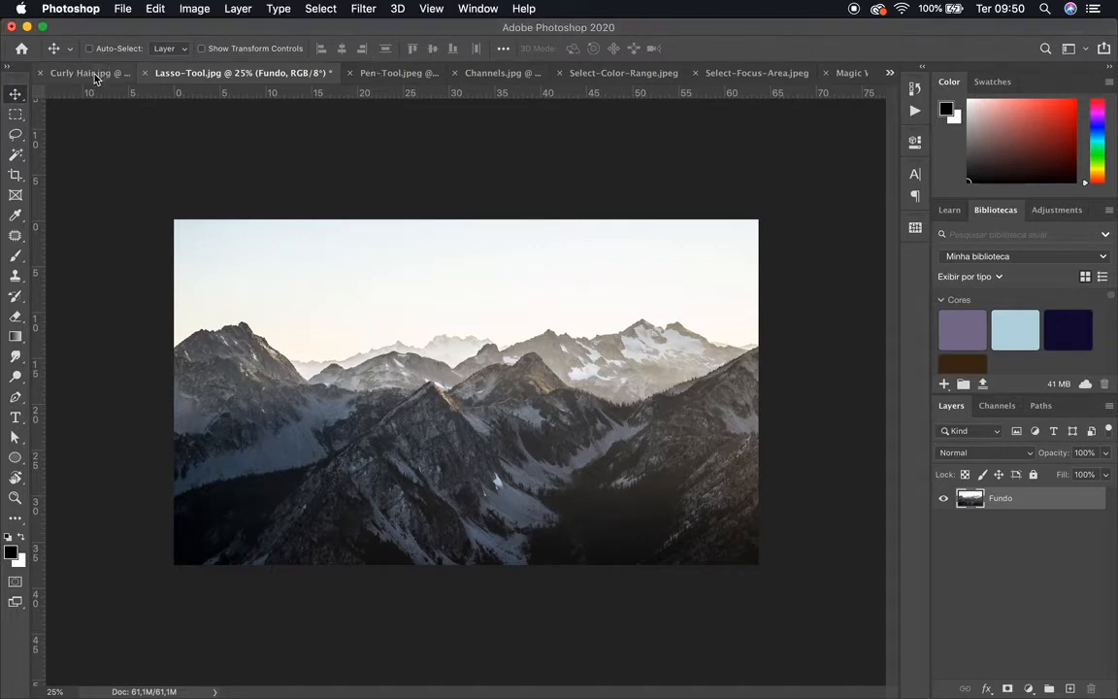
pyautogui.click(101, 77)
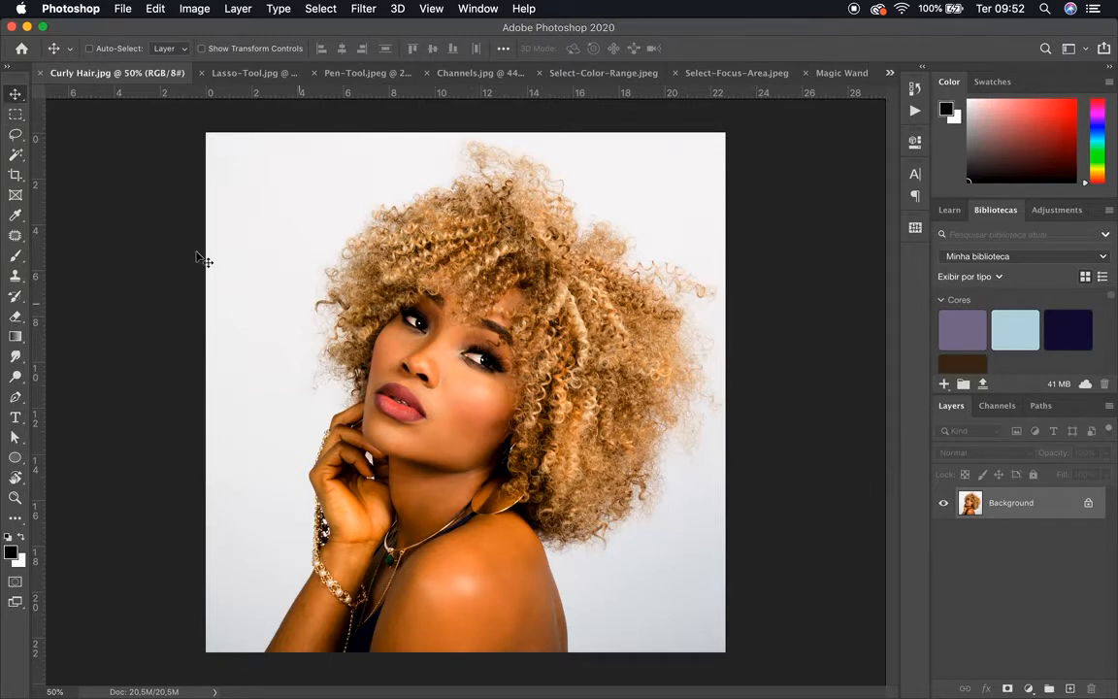
pyautogui.click(14, 257)
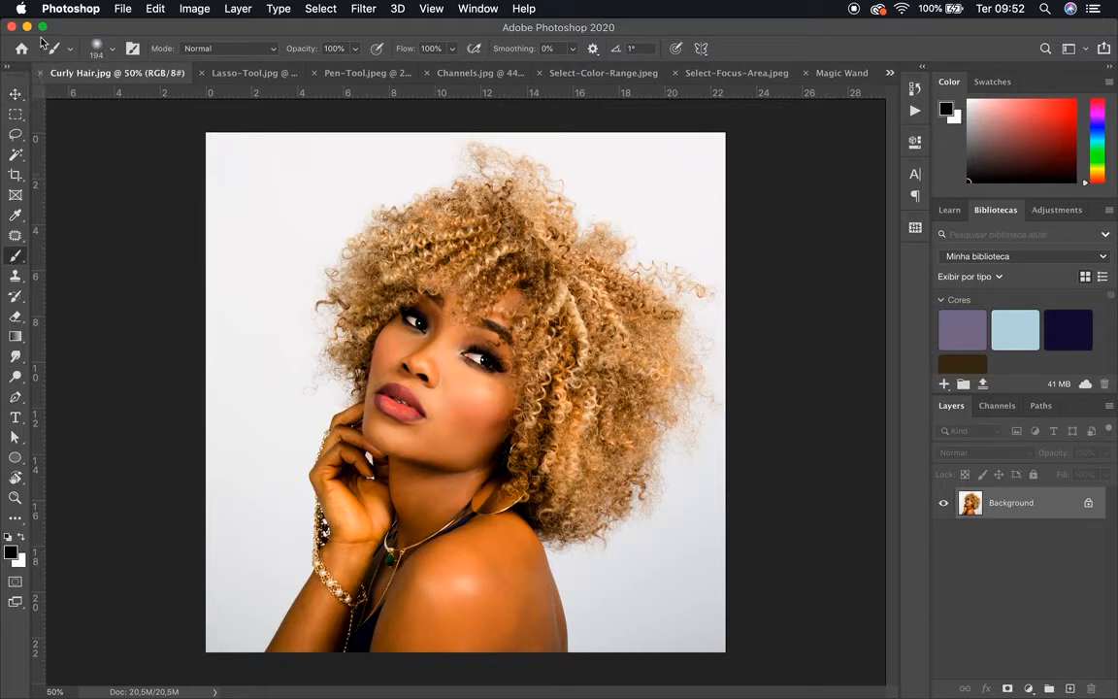
pyautogui.click(15, 93)
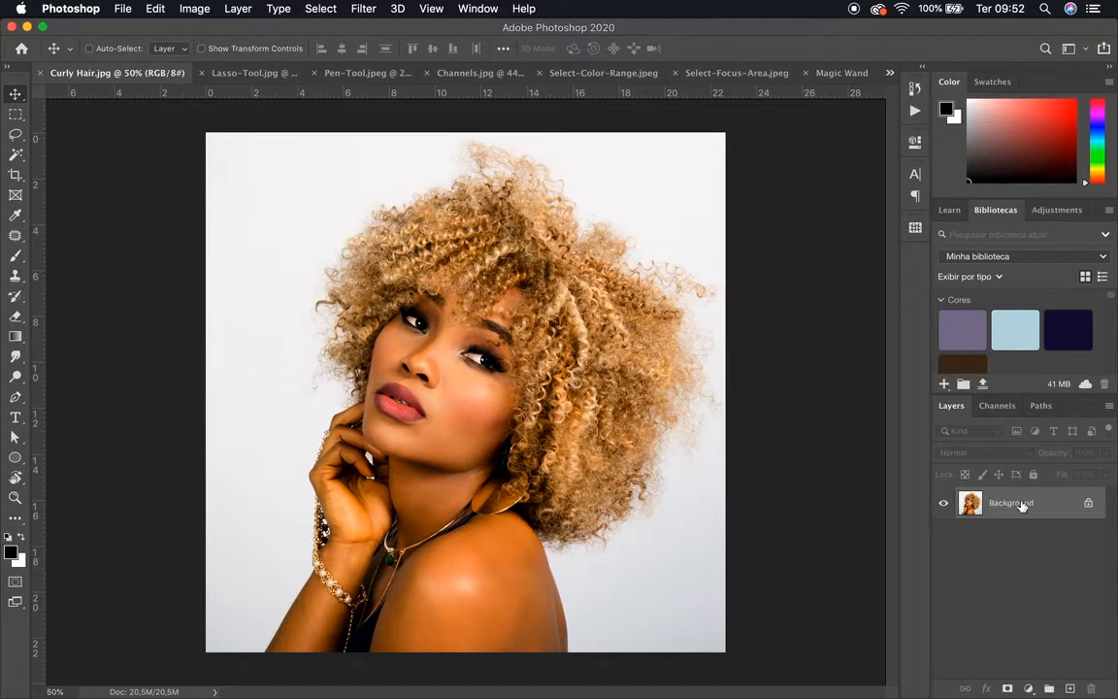
# Switch to the Pen-Tool.jpeg image and convert its locked Background into a regular layer named Fundo.
pyautogui.click(365, 74)
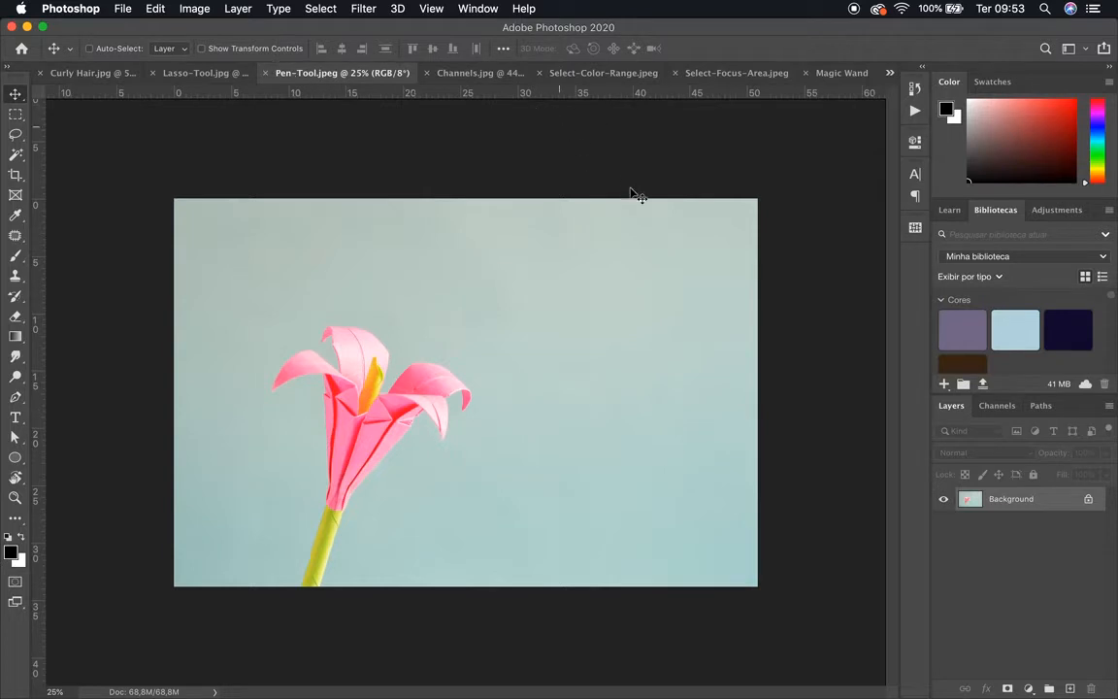
pyautogui.doubleClick(1004, 501)
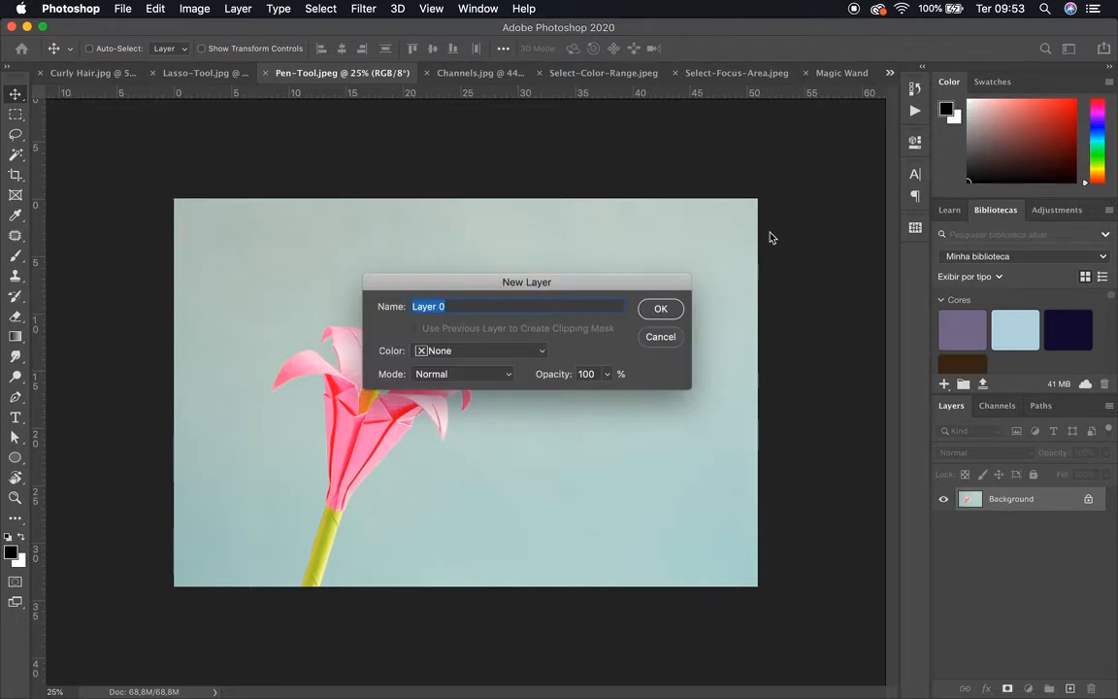
pyautogui.write('Fundo')
pyautogui.click(659, 309)
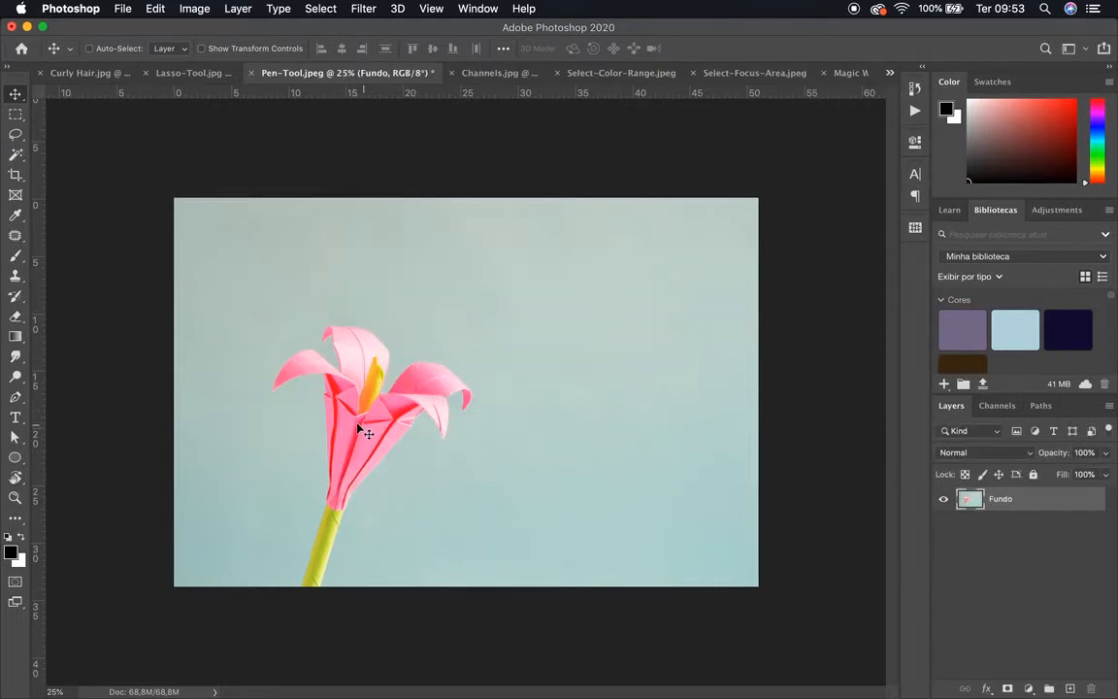
# Try moving the Fundo layer sideways across the canvas with the Move tool, and undo the move.
pyautogui.moveTo(357, 427); pyautogui.dragTo(568, 417)
pyautogui.press('super+z')
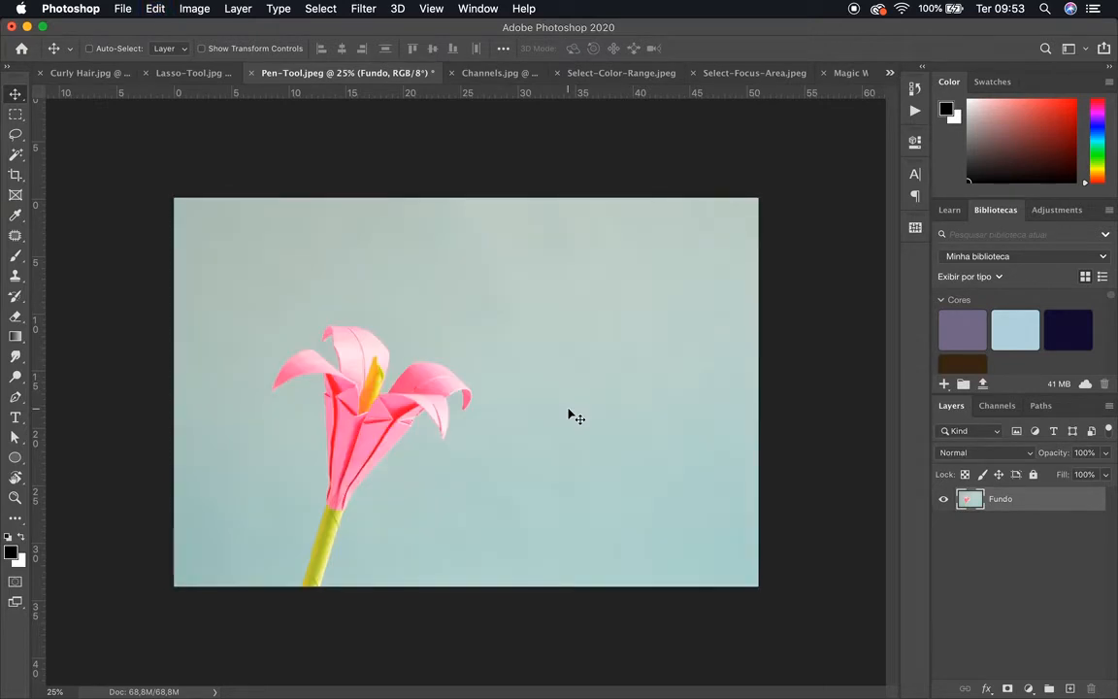
# Try drawing a white artboard about 24.8 × 30.9 cm beside the flower image with the Artboard tool, and undo it.
pyautogui.click(16, 96)
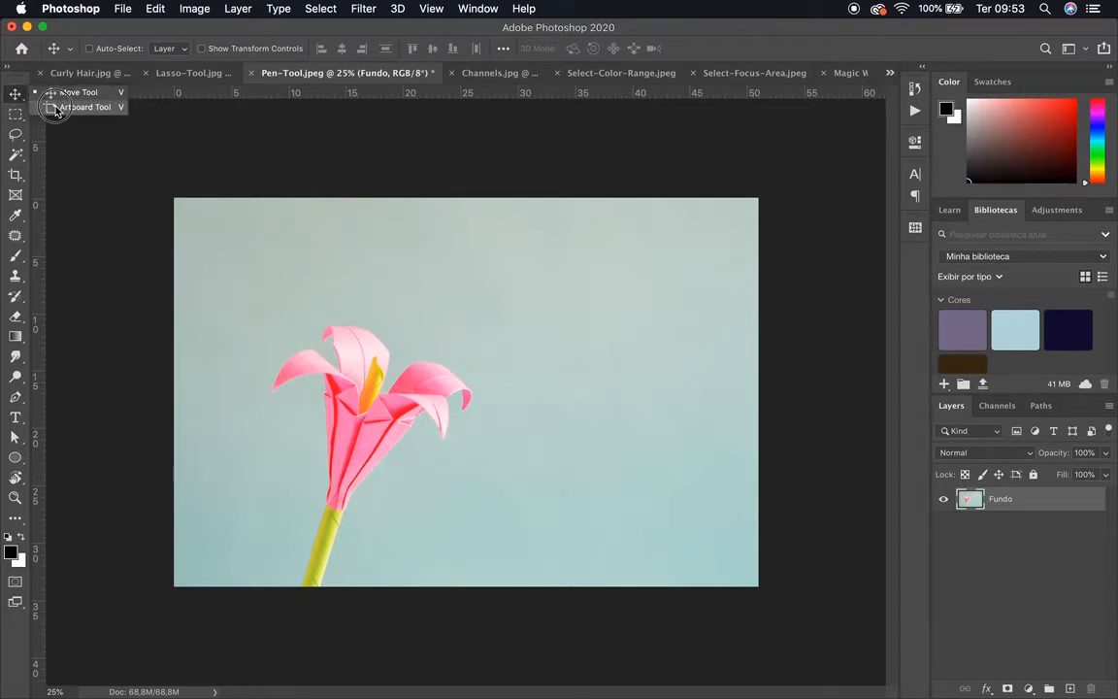
pyautogui.click(57, 109)
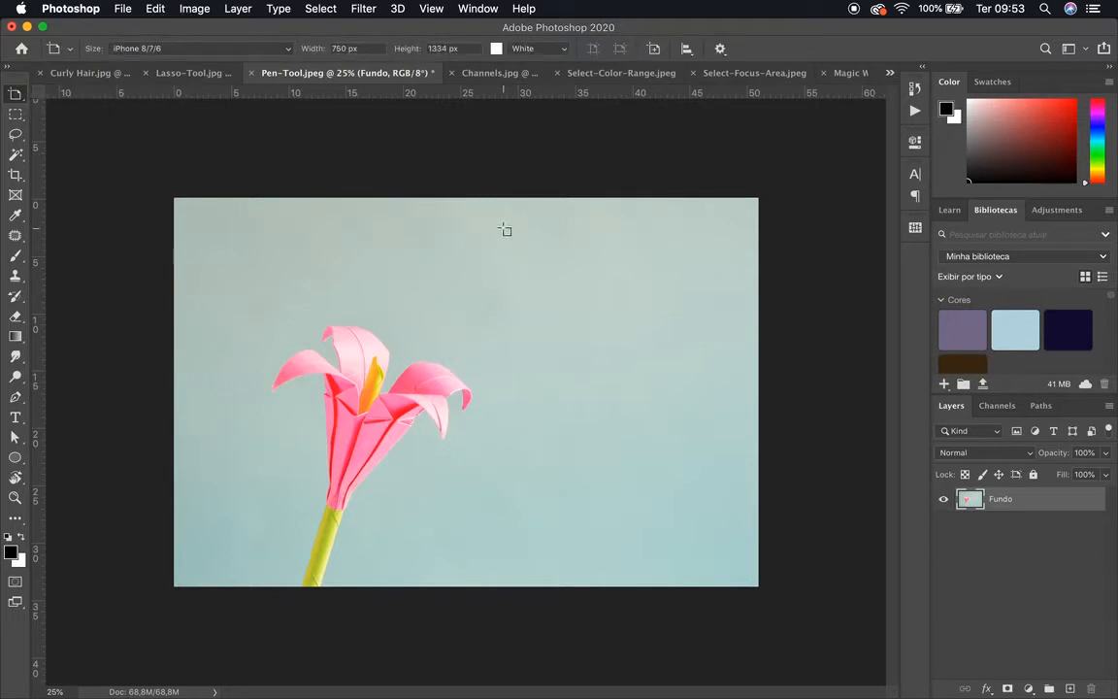
pyautogui.press('super+minus')
pyautogui.press('super+minus')
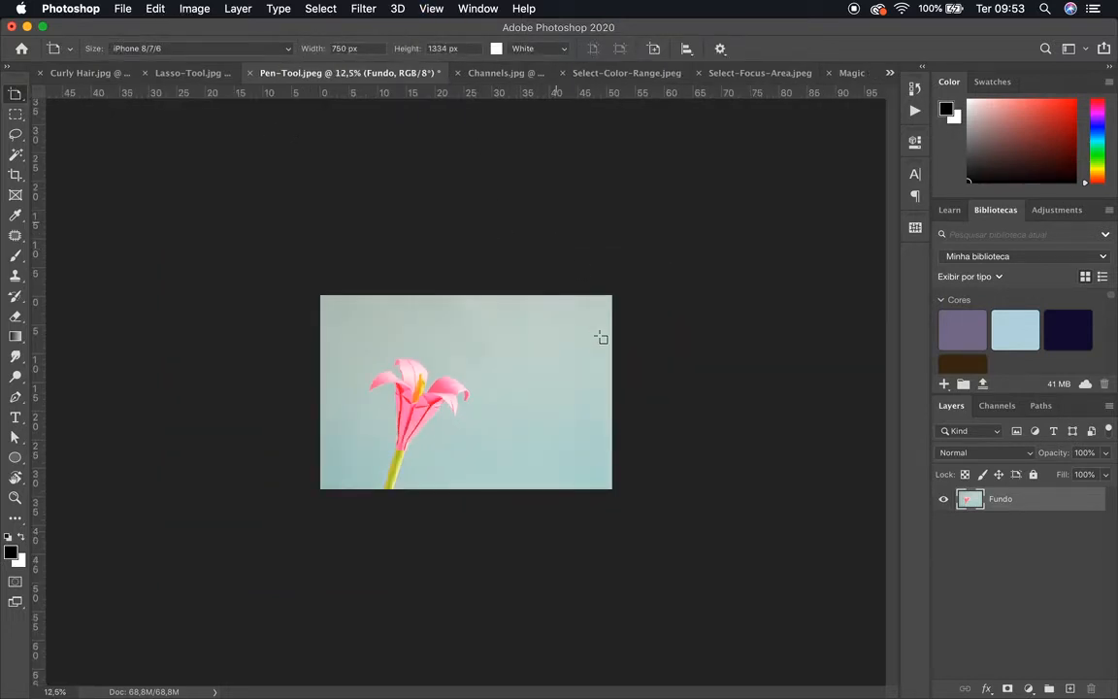
pyautogui.moveTo(649, 294); pyautogui.dragTo(805, 482)
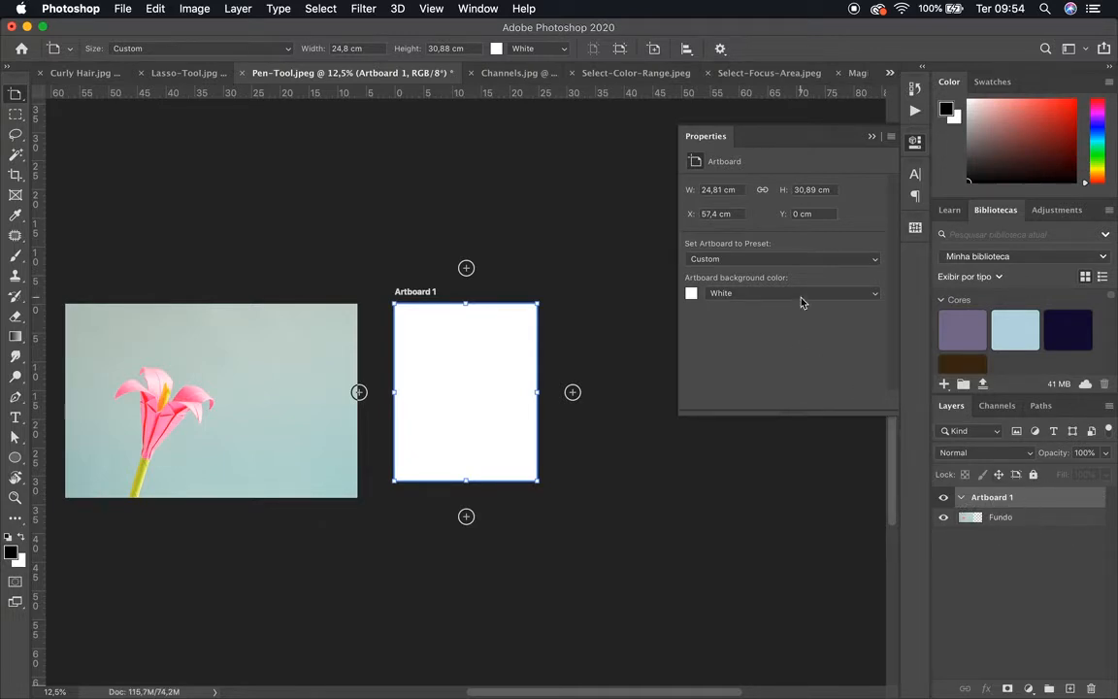
pyautogui.press('super+z')
pyautogui.press('super+z')
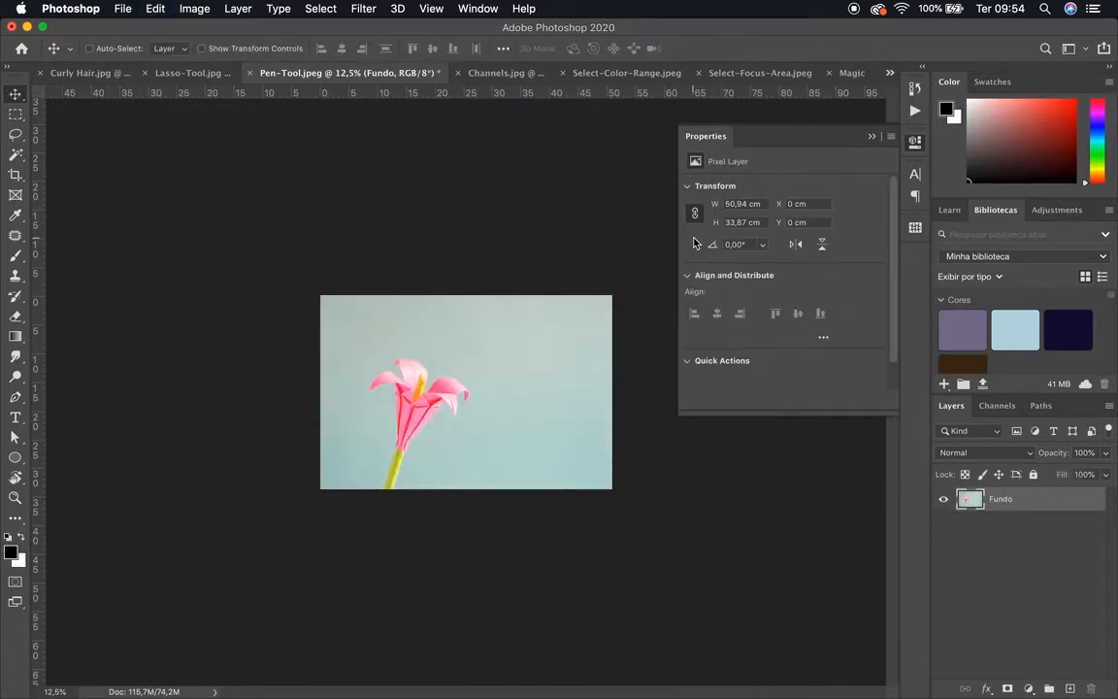
pyautogui.click(871, 136)
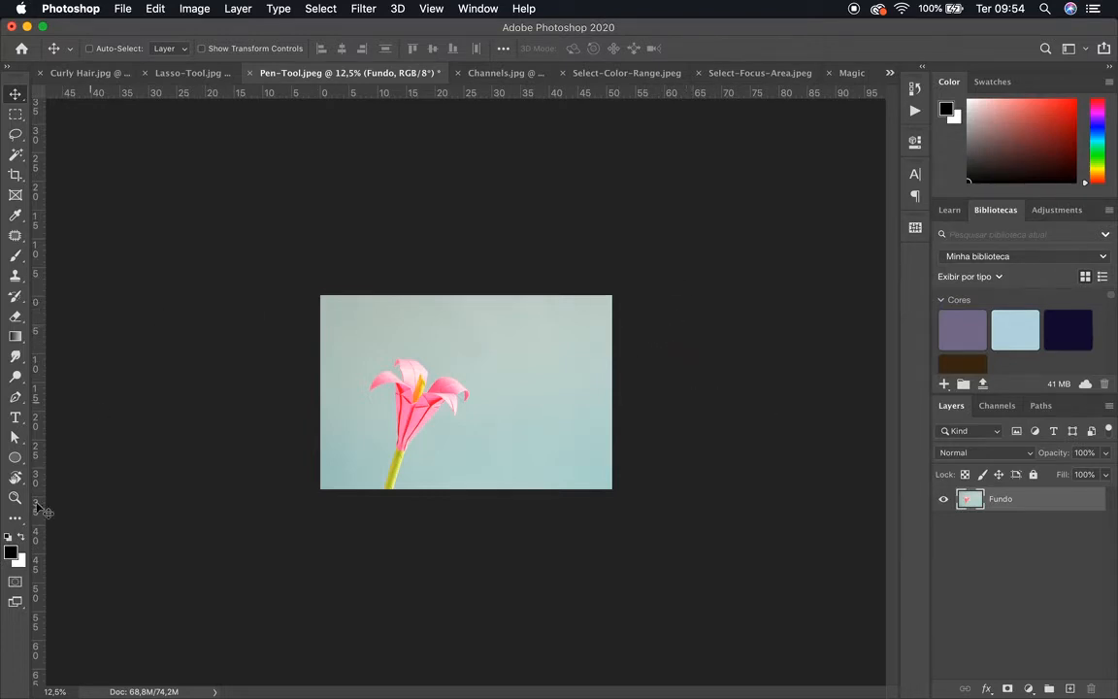
# With the Move tool, try shifting the flower layer off the canvas edges, and undo the shift.
pyautogui.rightClick(19, 97)
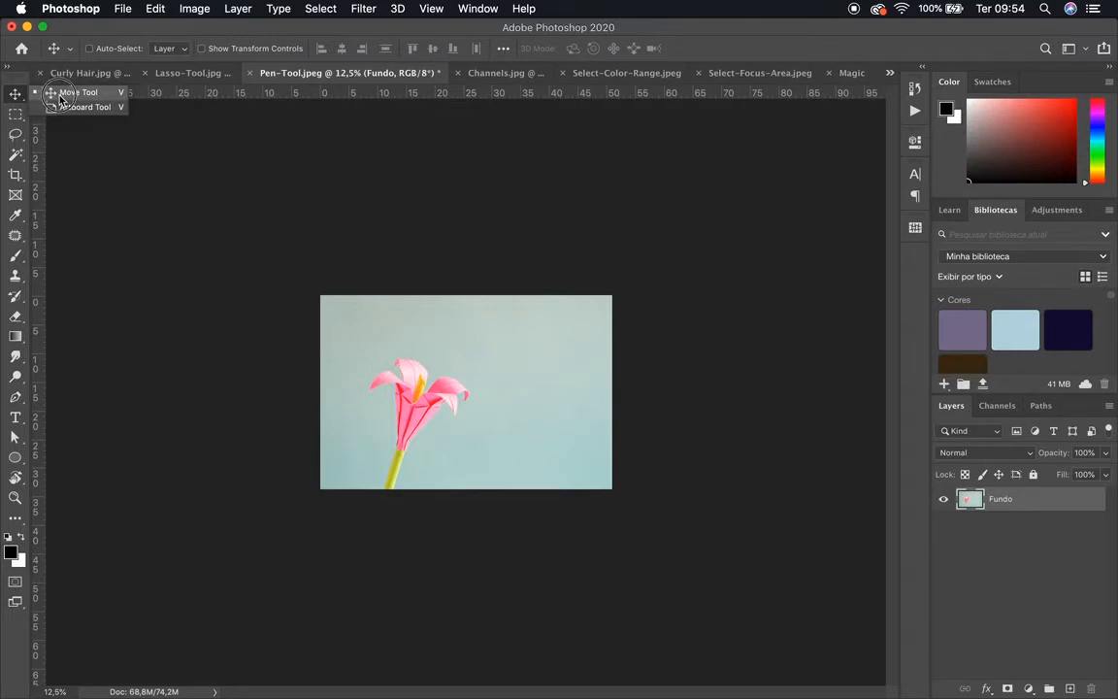
pyautogui.click(62, 94)
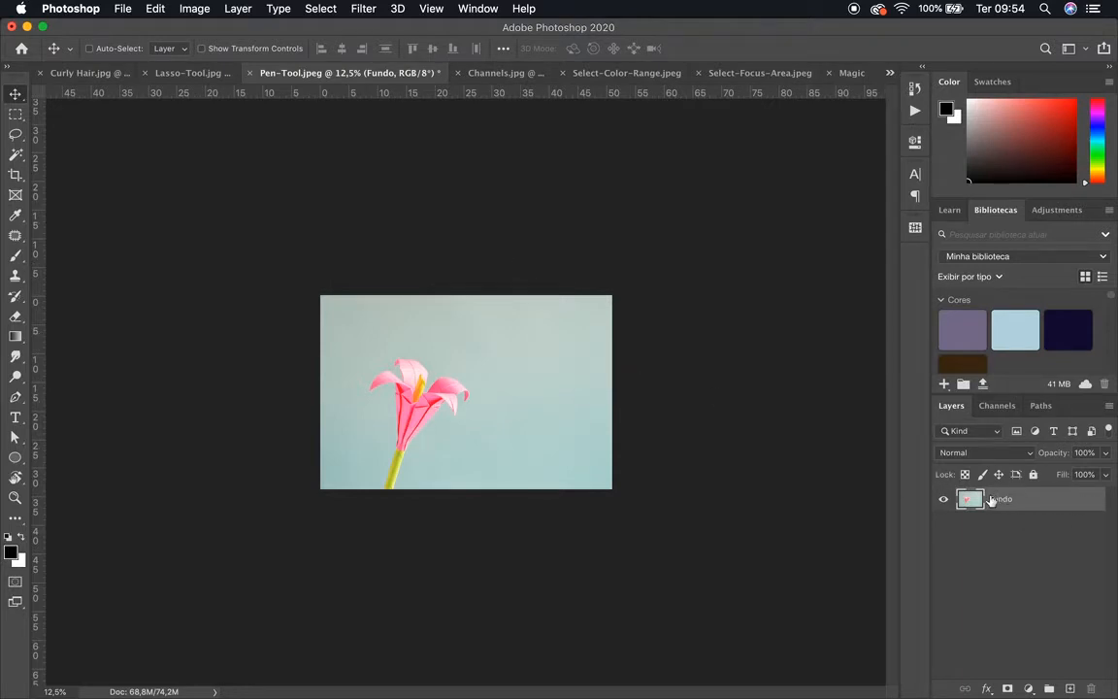
pyautogui.moveTo(462, 345); pyautogui.dragTo(516, 362)
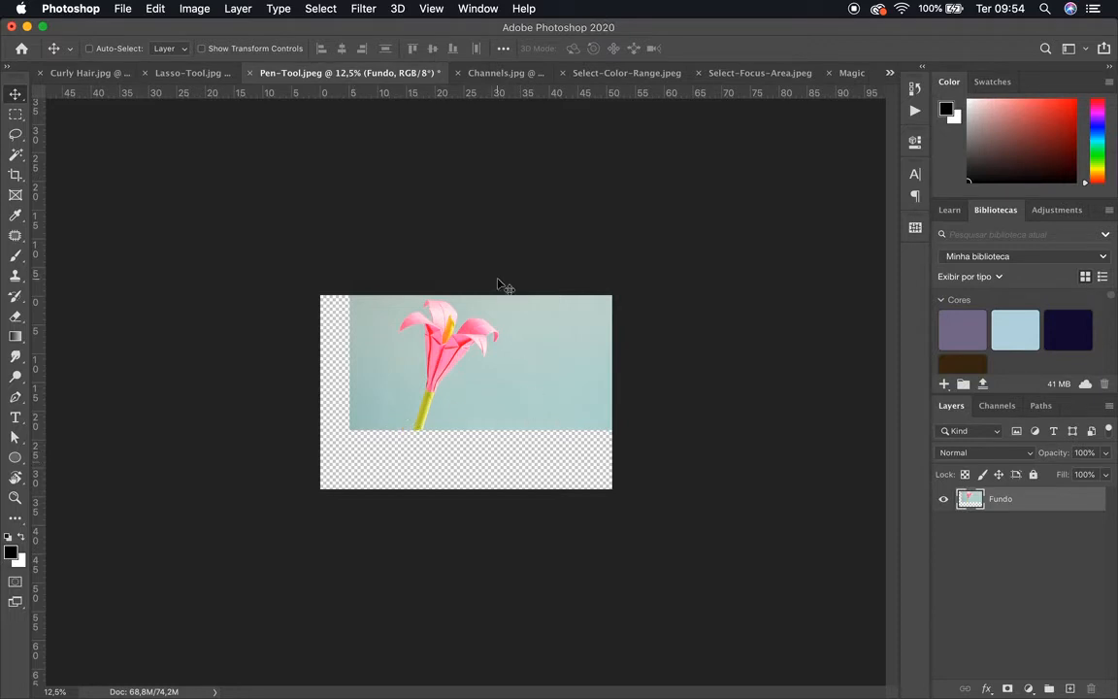
pyautogui.press('super')
pyautogui.press('super+z')
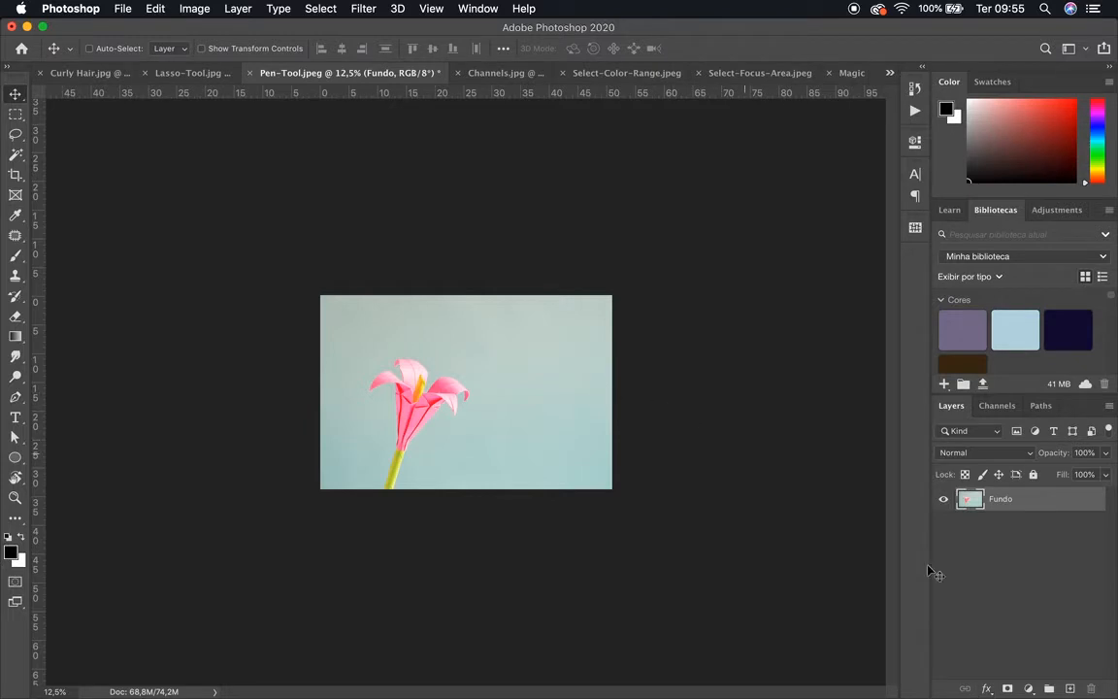
# Add a Hue/Saturation adjustment layer above Fundo and set its Hue to -71.
pyautogui.click(1028, 689)
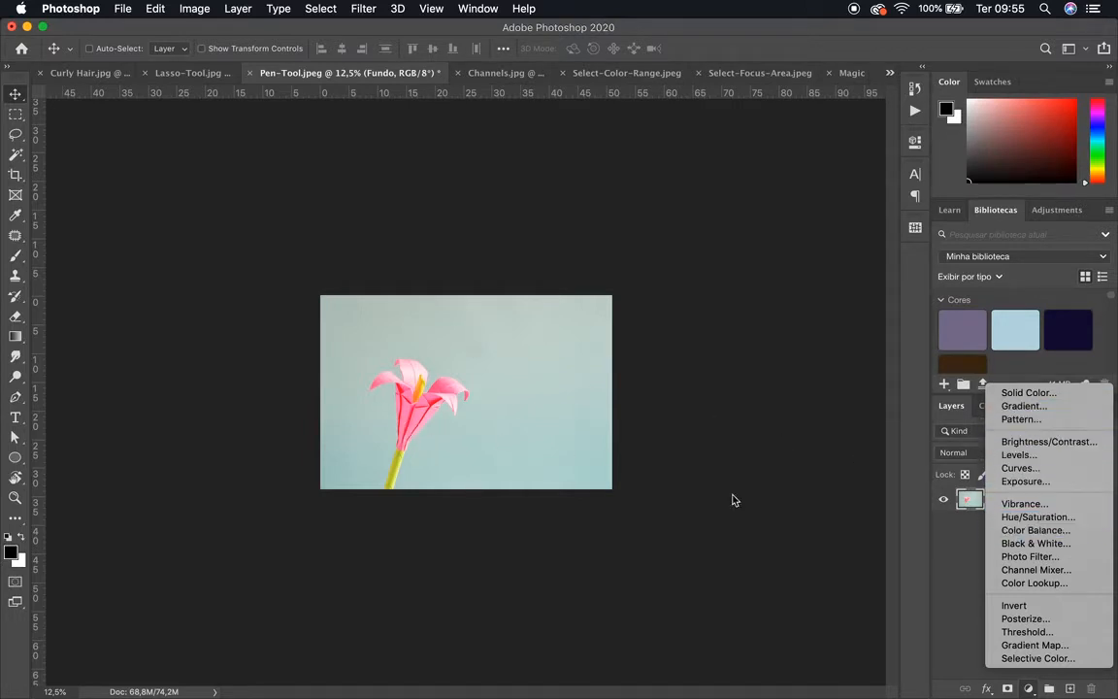
pyautogui.press('Escape')
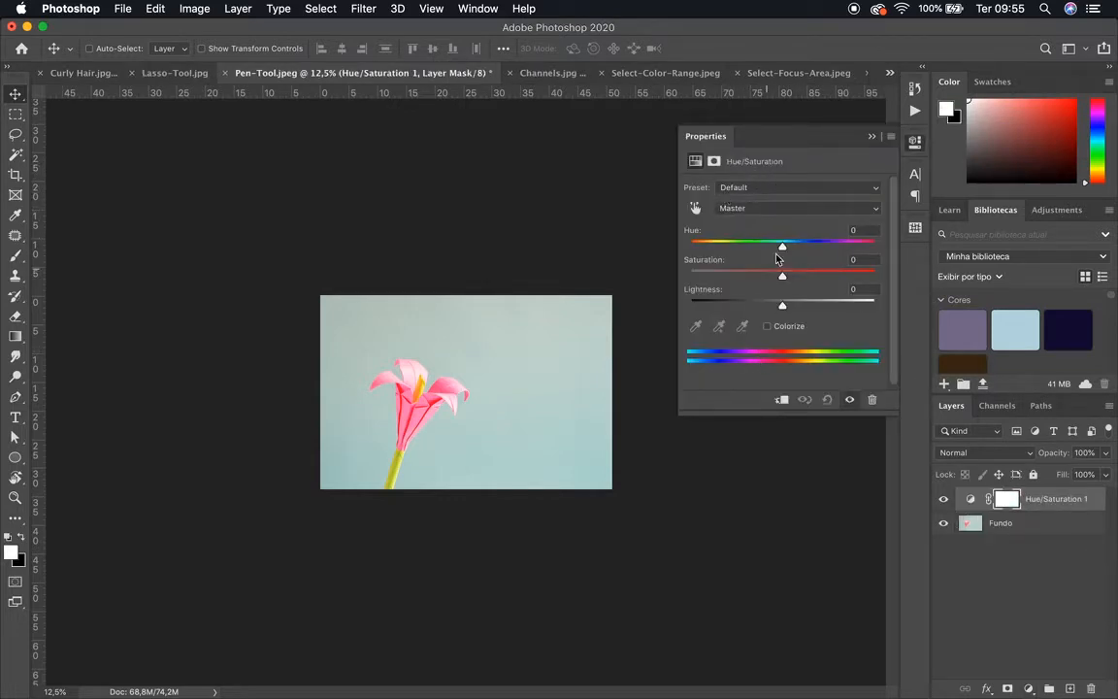
pyautogui.moveTo(784, 249); pyautogui.dragTo(729, 247)
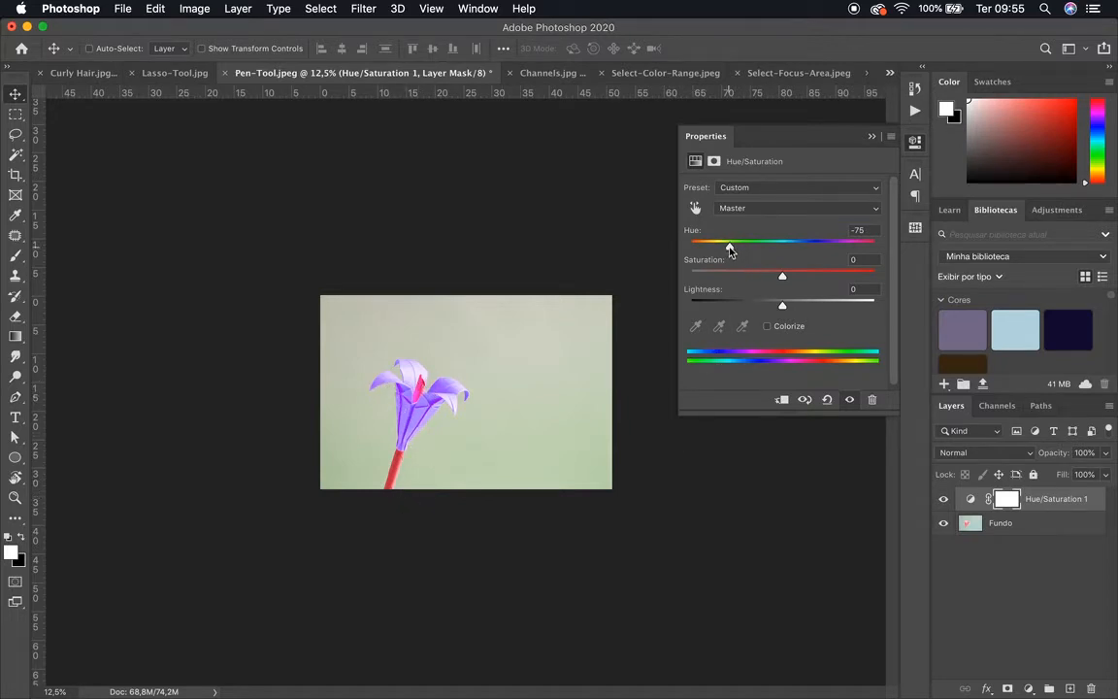
pyautogui.moveTo(729, 246); pyautogui.dragTo(730, 249)
# Add a new layer filled with bright red and place it beneath the Fundo layer.
pyautogui.click(1069, 688)
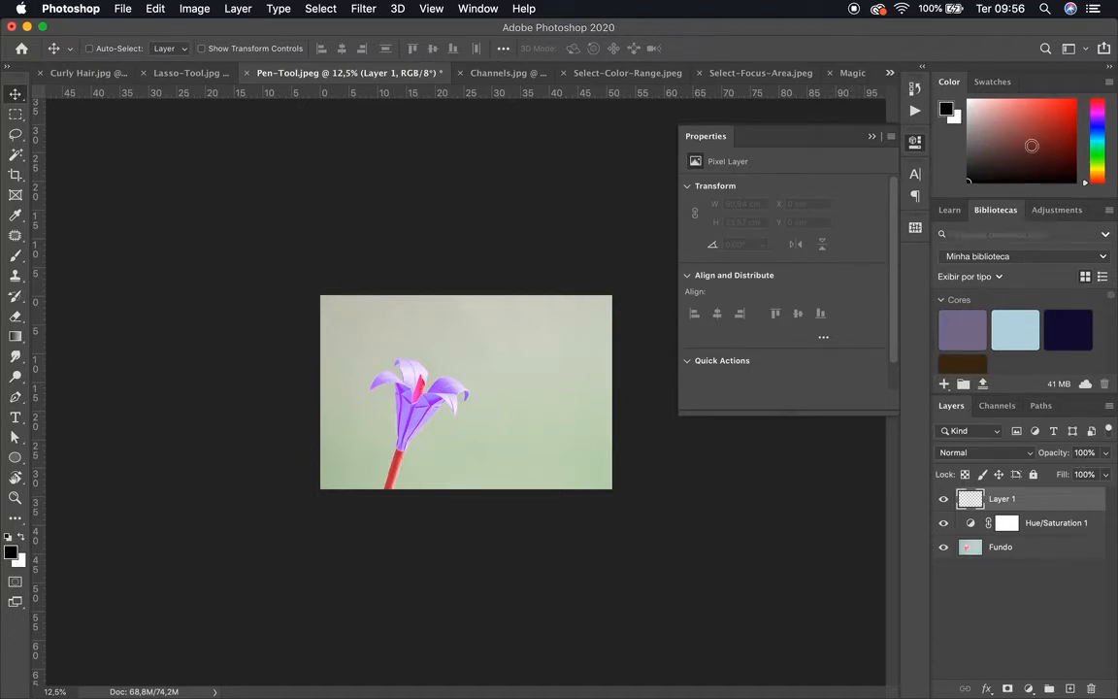
pyautogui.click(1072, 101)
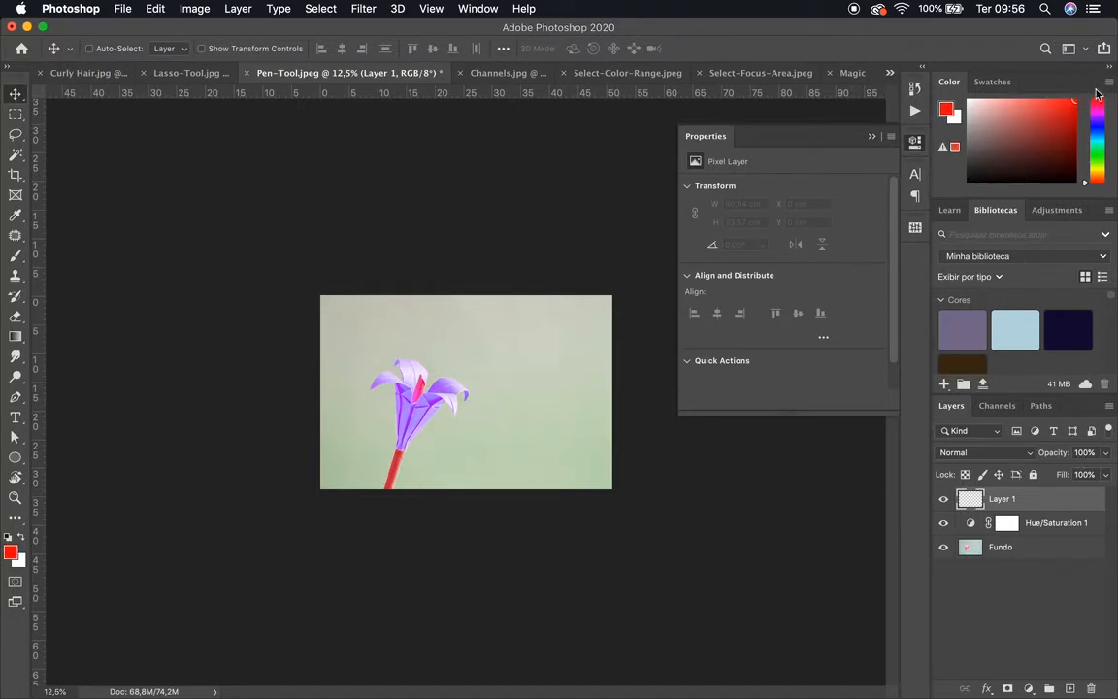
pyautogui.press('super+BackSpace')
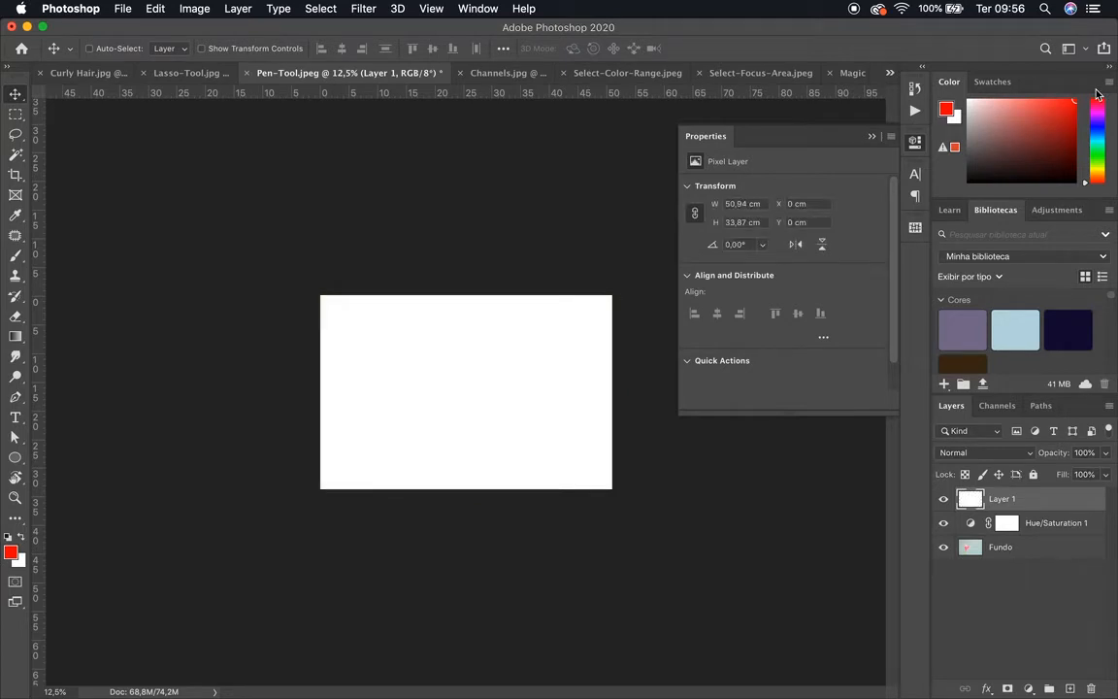
pyautogui.hotkey('alt', 'BackSpace')
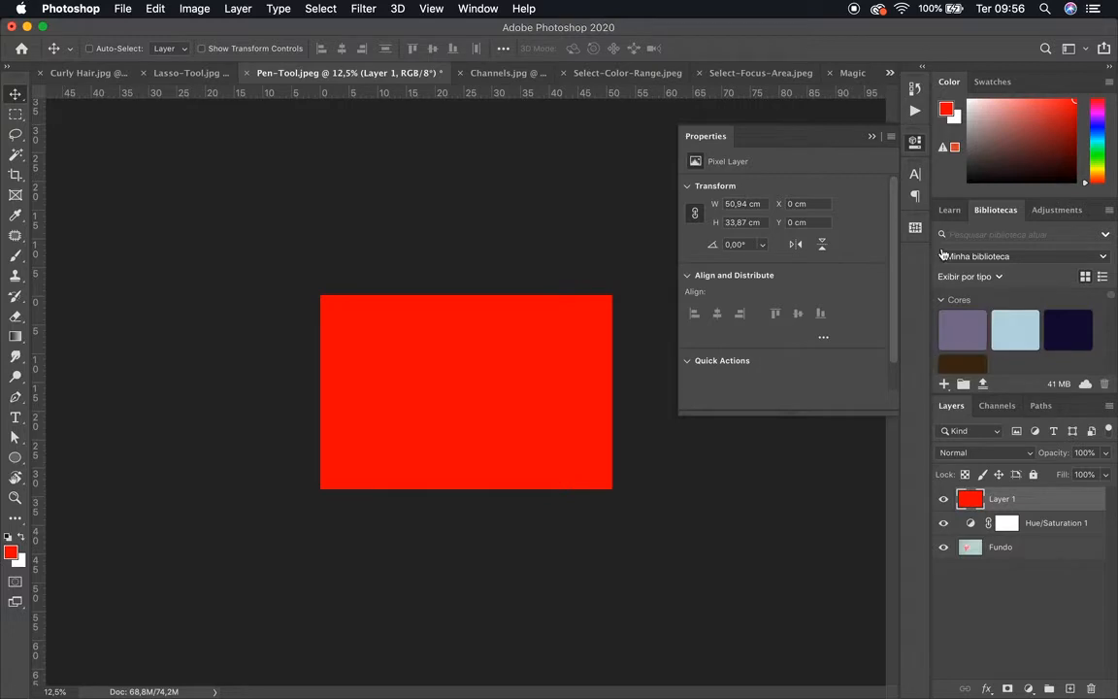
pyautogui.moveTo(1004, 498); pyautogui.dragTo(1009, 568)
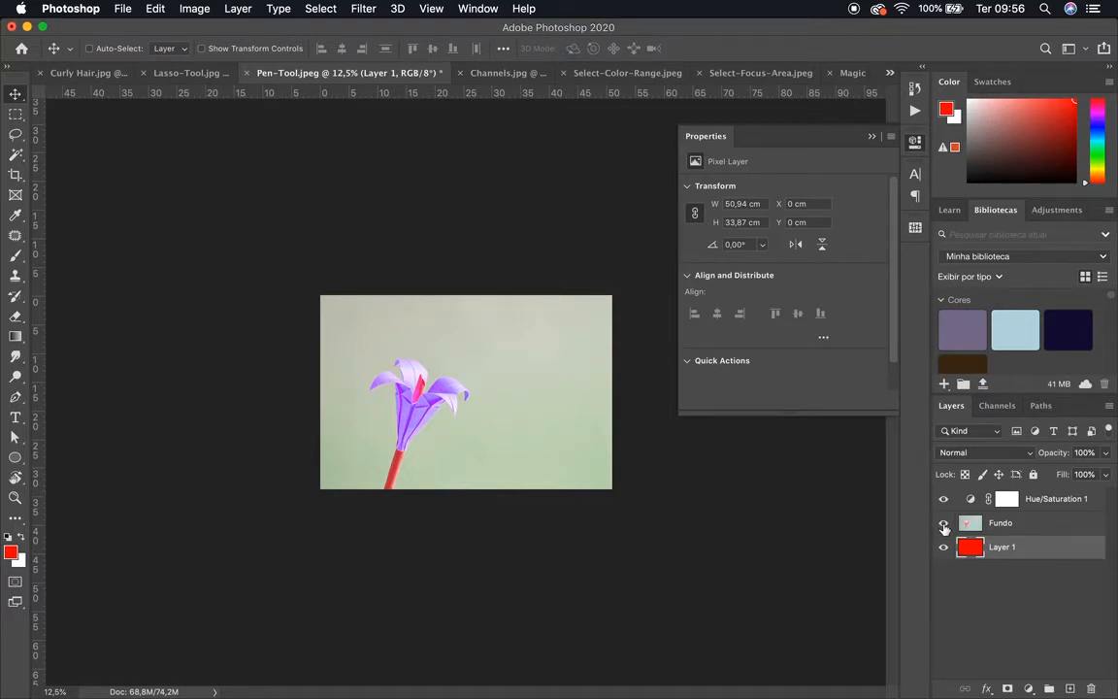
# Hide the Fundo layer and compare the red fill with the Hue/Saturation adjustment turned off and on.
pyautogui.click(943, 524)
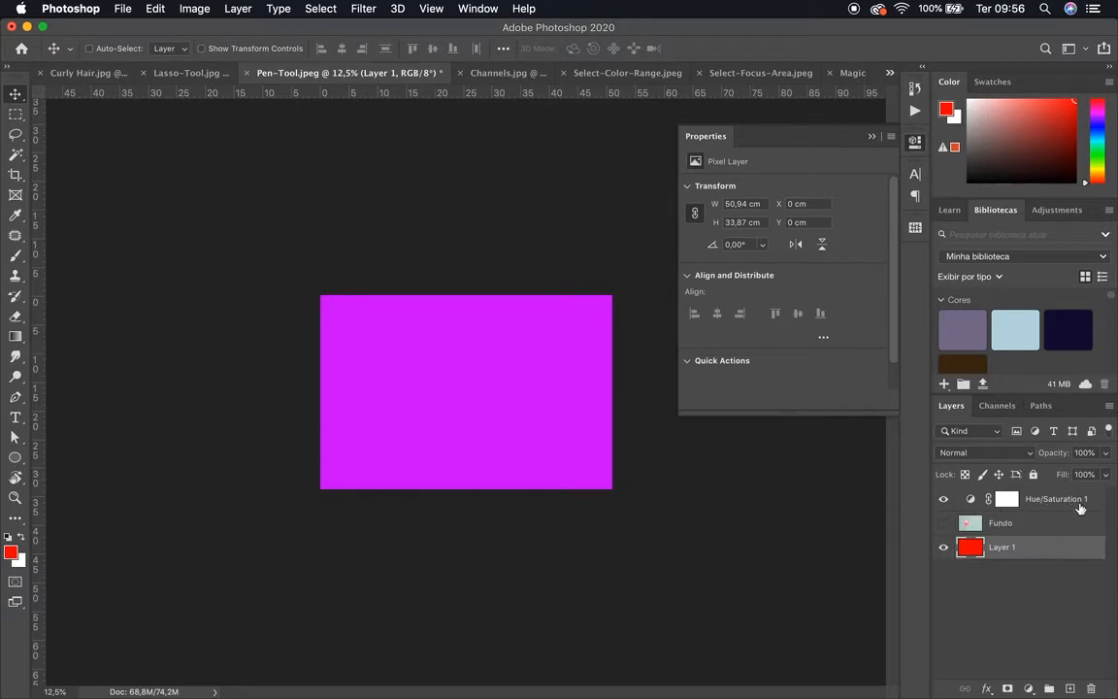
pyautogui.click(943, 499)
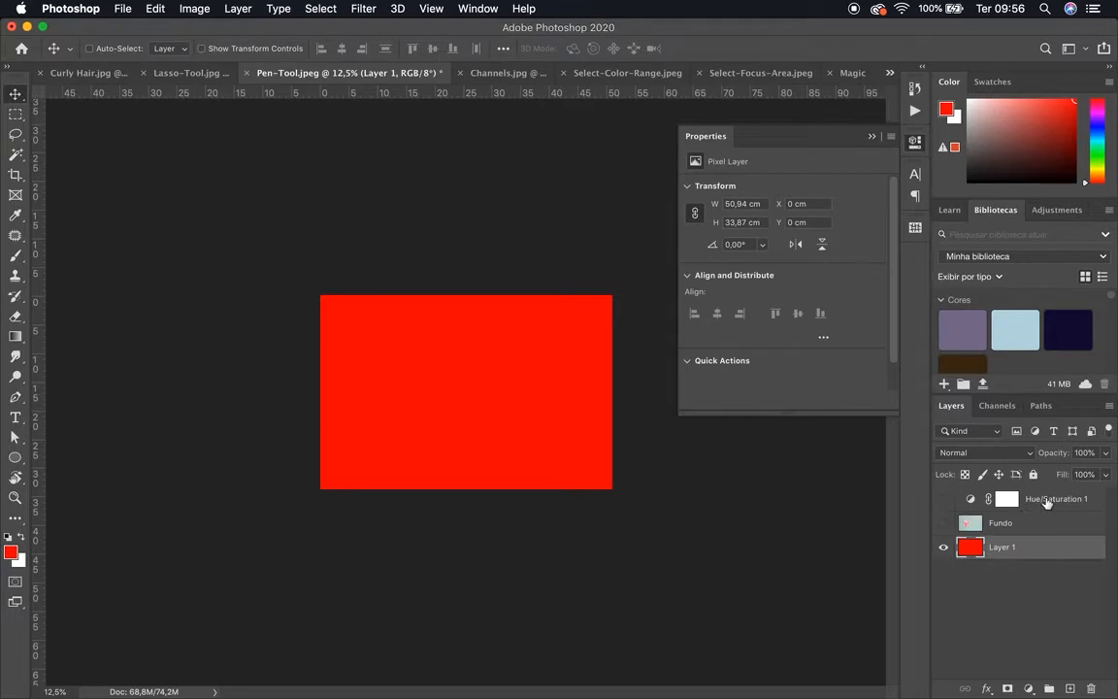
pyautogui.click(942, 498)
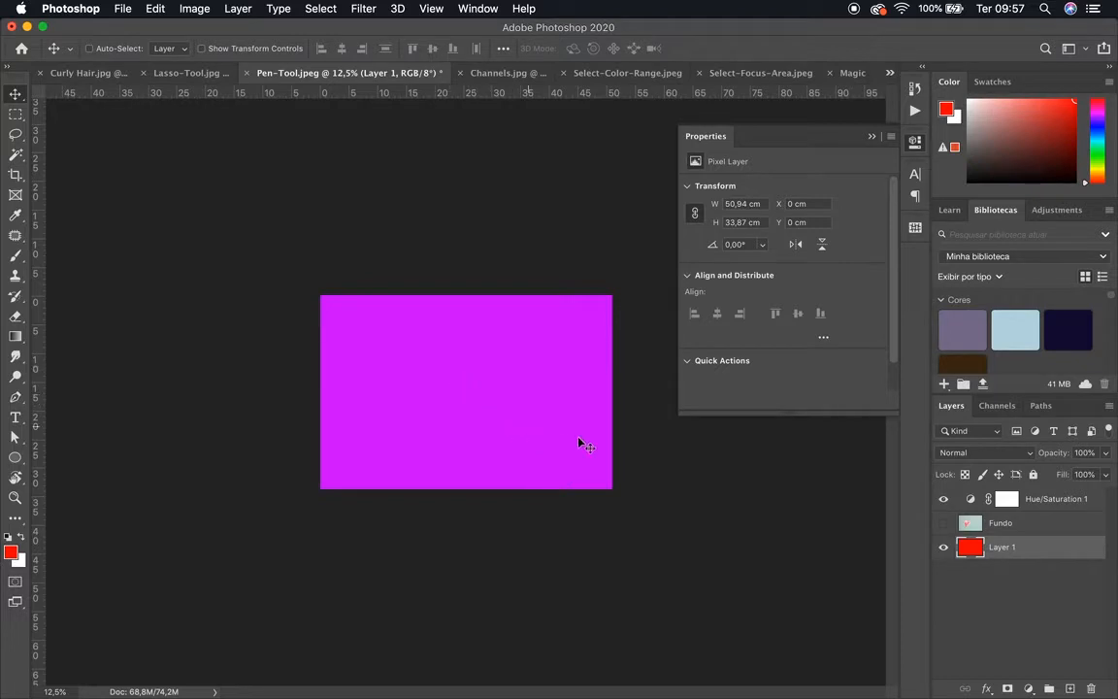
# Try other Hue values on the Hue/Saturation adjustment over the red fill, and reset Hue to 0.
pyautogui.click(969, 504)
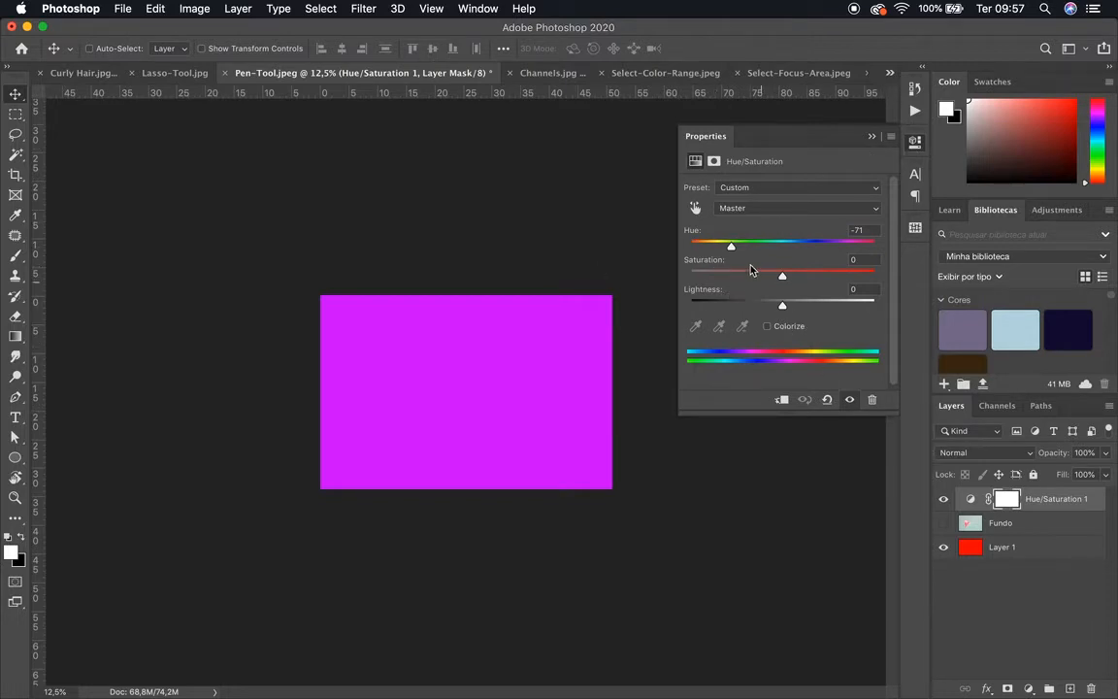
pyautogui.moveTo(746, 249); pyautogui.dragTo(821, 245)
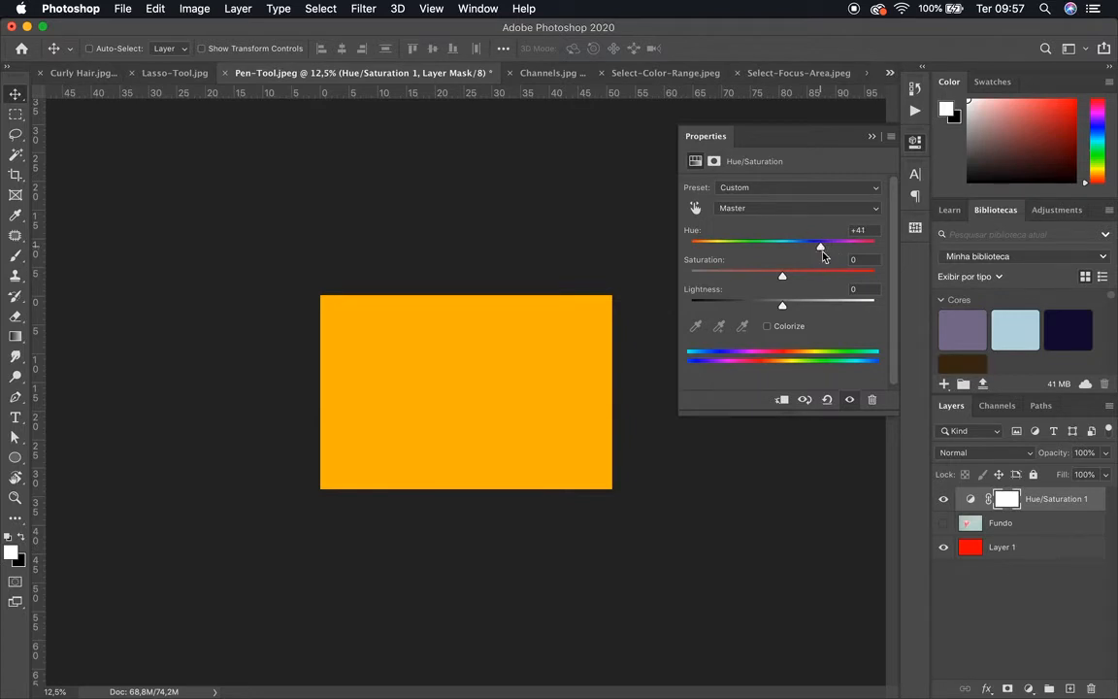
pyautogui.moveTo(822, 255); pyautogui.dragTo(817, 248)
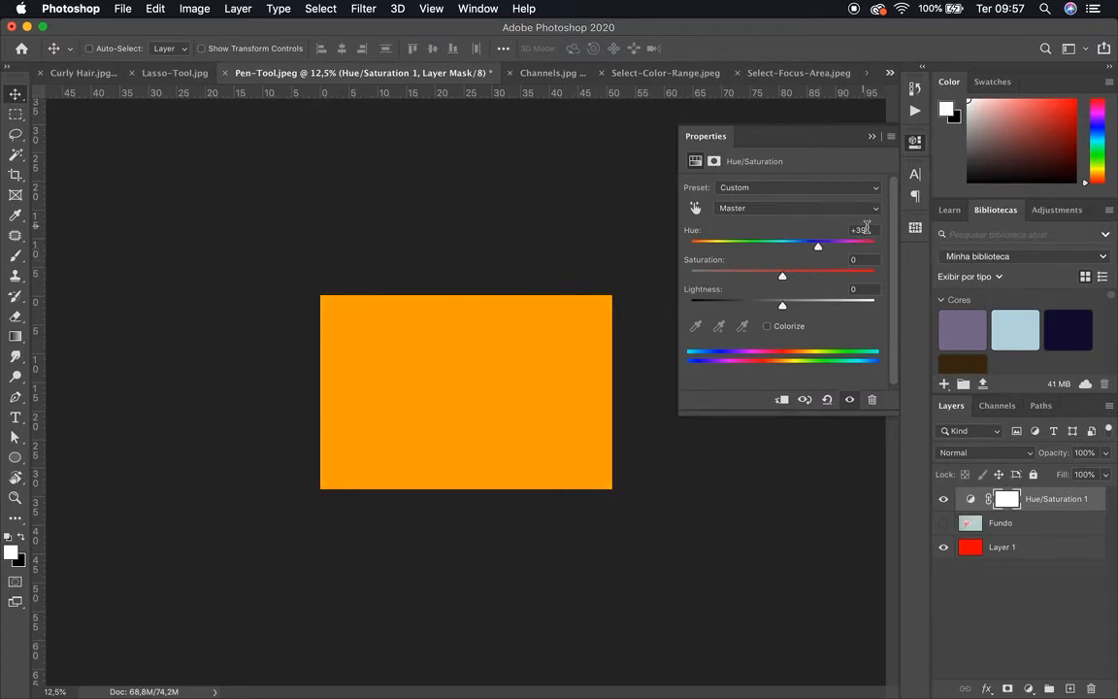
pyautogui.doubleClick(864, 230)
pyautogui.write('0')
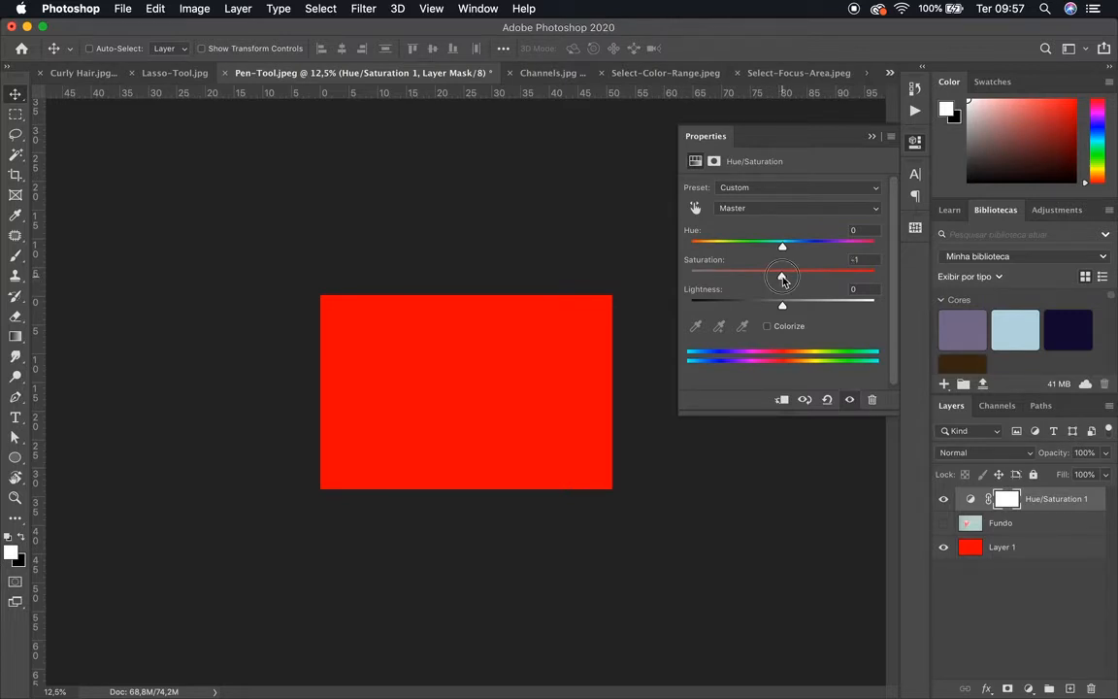
# Try varying the Saturation of the Hue/Saturation adjustment, and restore it to 0.
pyautogui.moveTo(781, 277)
pyautogui.mouseDown()
pyautogui.moveTo(686, 274)
pyautogui.moveTo(886, 297)
pyautogui.moveTo(760, 275)
pyautogui.moveTo(786, 281)
pyautogui.mouseUp()
pyautogui.moveTo(862, 259); pyautogui.dragTo(832, 262)
pyautogui.press('Return')
# Hide the red layer and make the Fundo flower layer visible again.
pyautogui.click(943, 548)
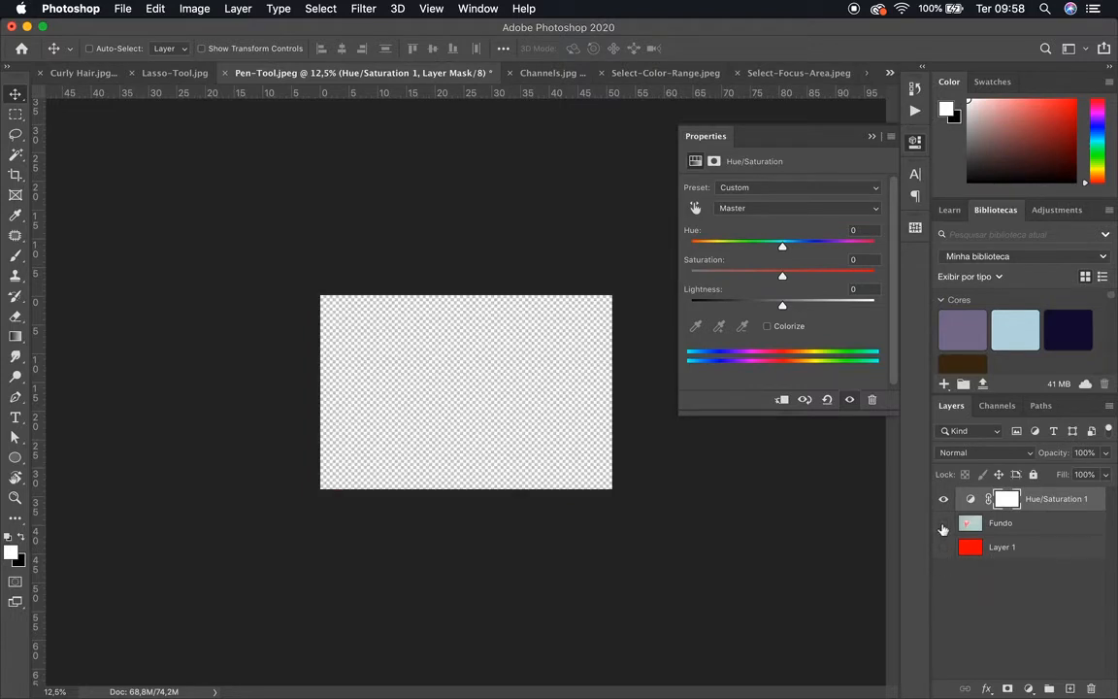
pyautogui.click(943, 523)
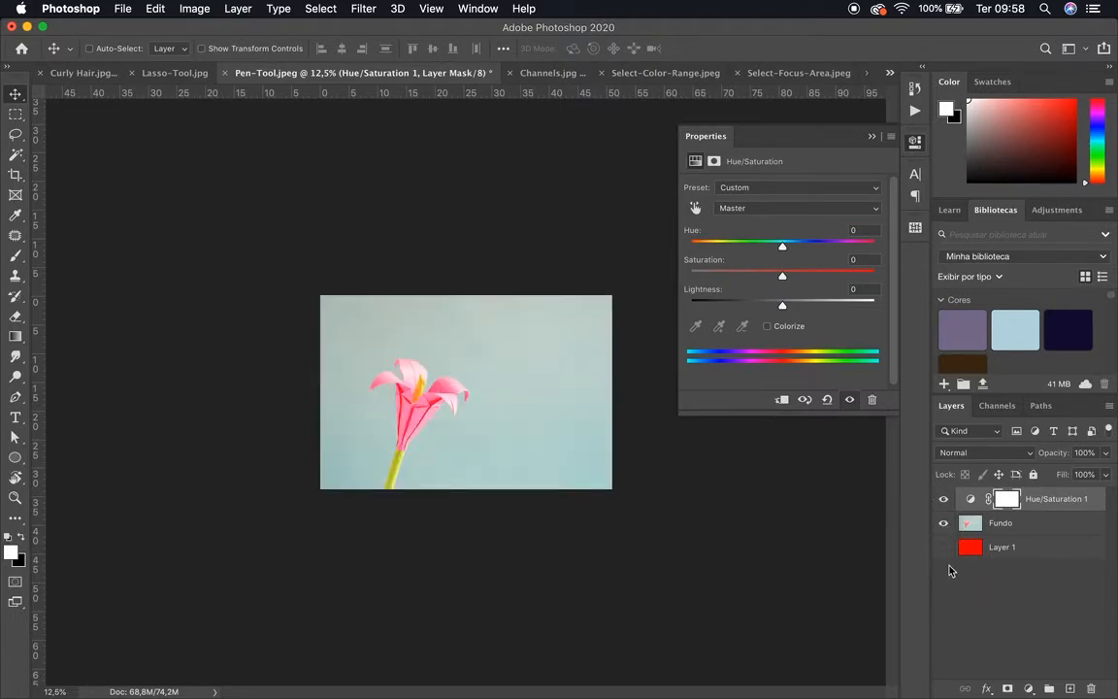
# Set Hue to -69 on the Hue/Saturation adjustment layer above the Fundo flower image.
pyautogui.click(1000, 529)
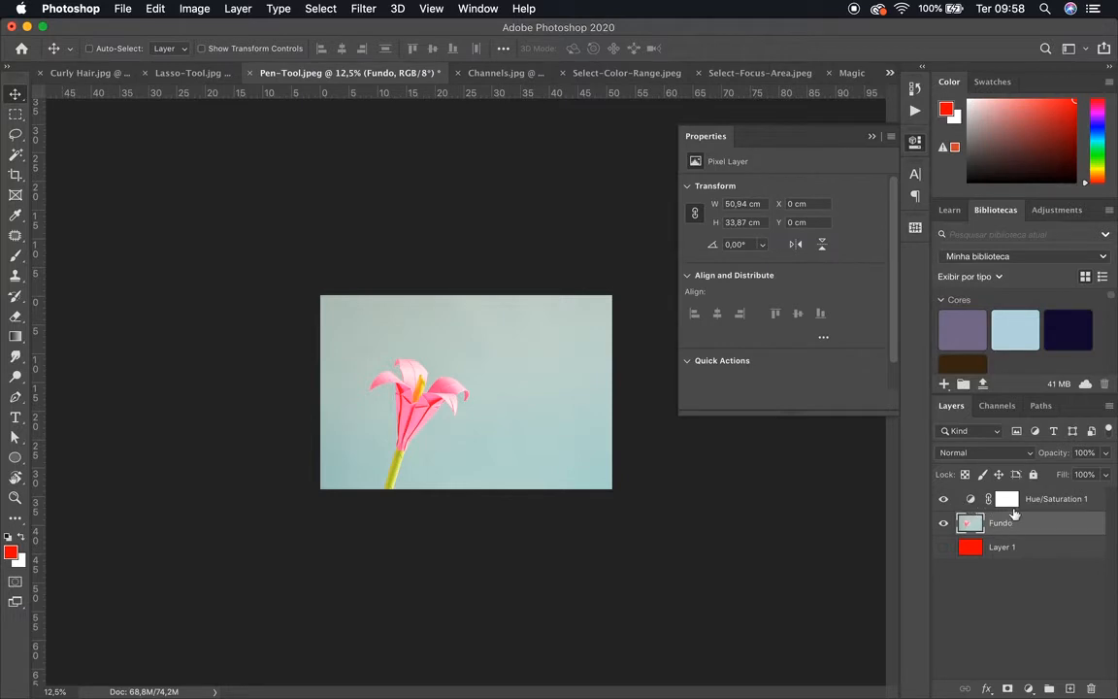
pyautogui.click(1039, 503)
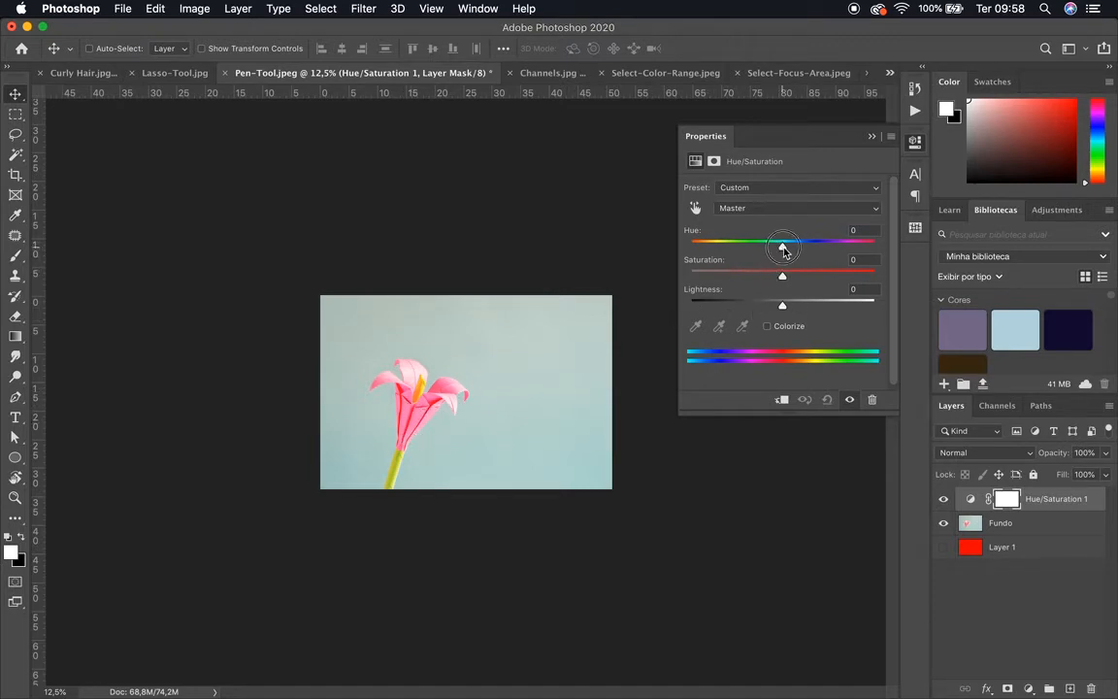
pyautogui.moveTo(782, 245); pyautogui.dragTo(731, 264)
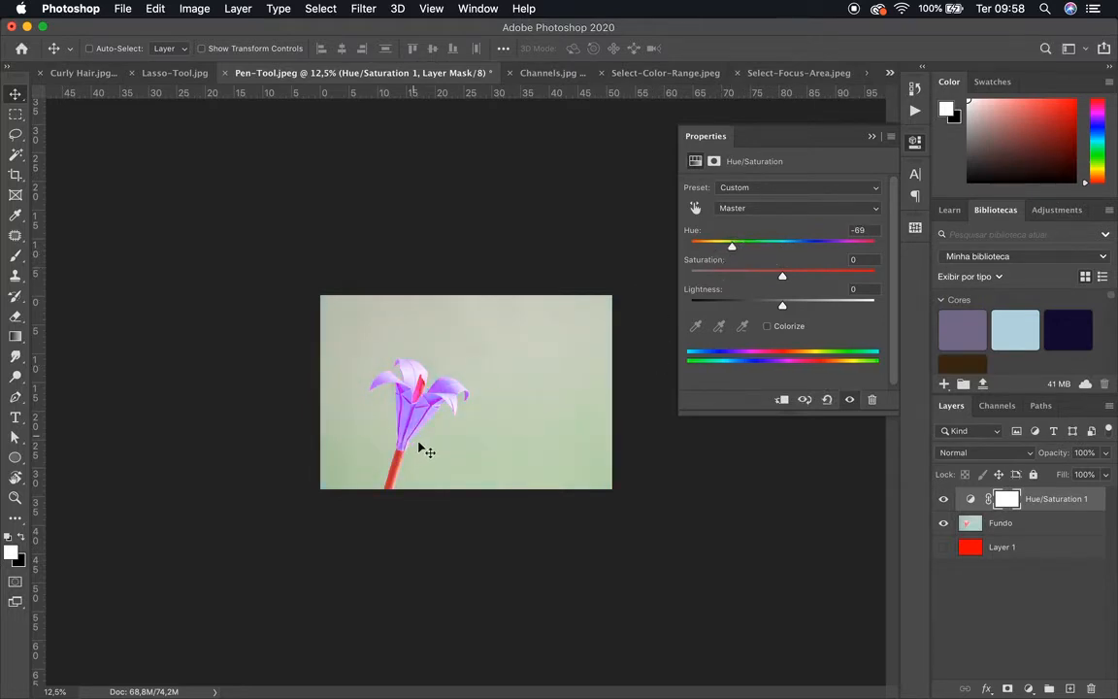
pyautogui.press('super+equal')
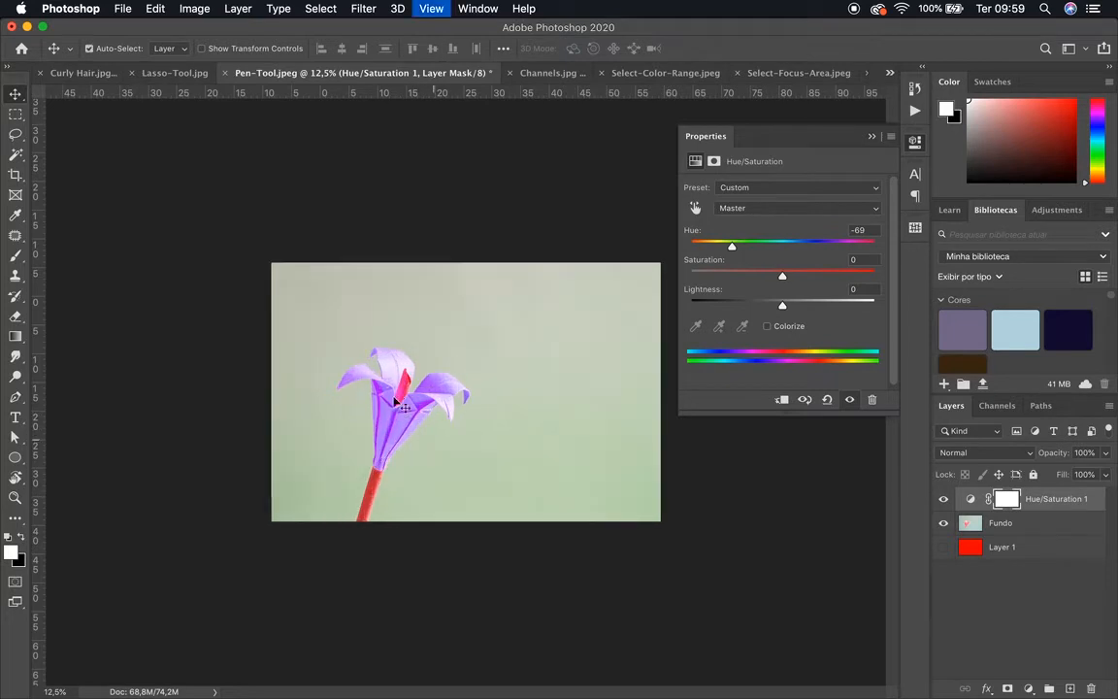
pyautogui.press('super+equal')
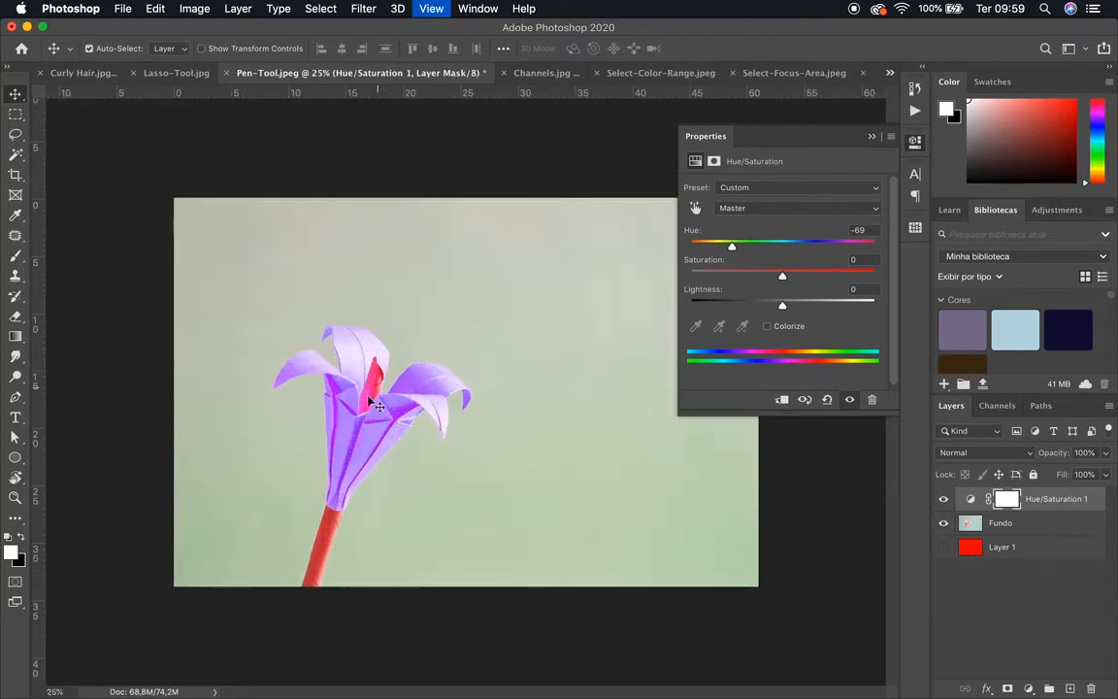
pyautogui.press('super+equal')
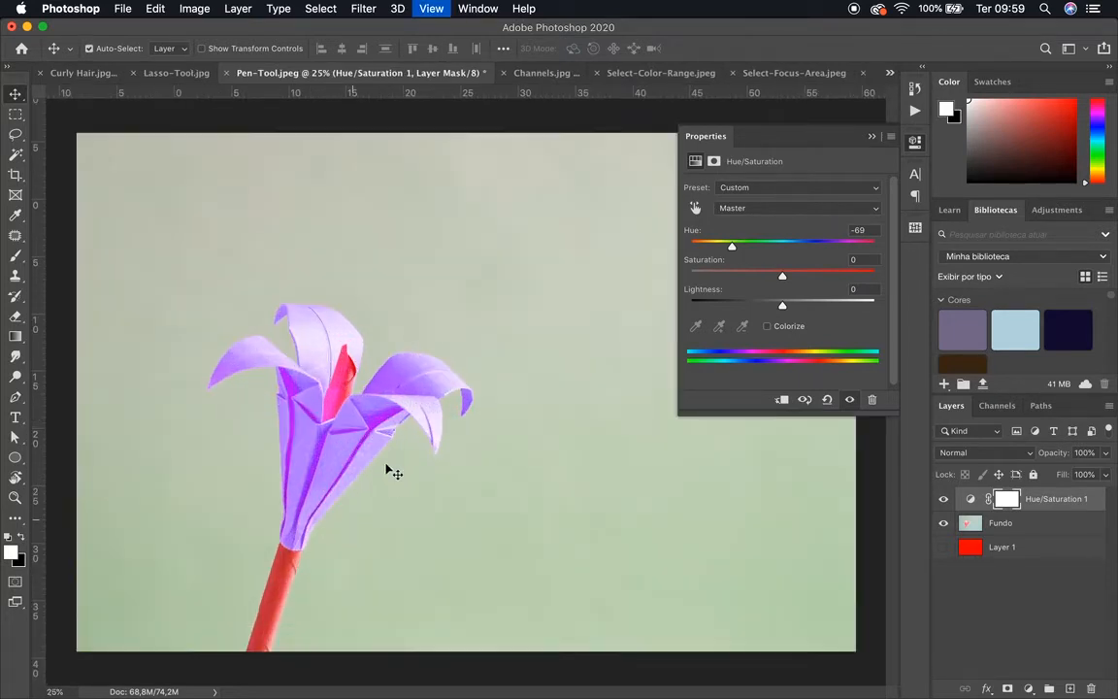
pyautogui.press('super+equal')
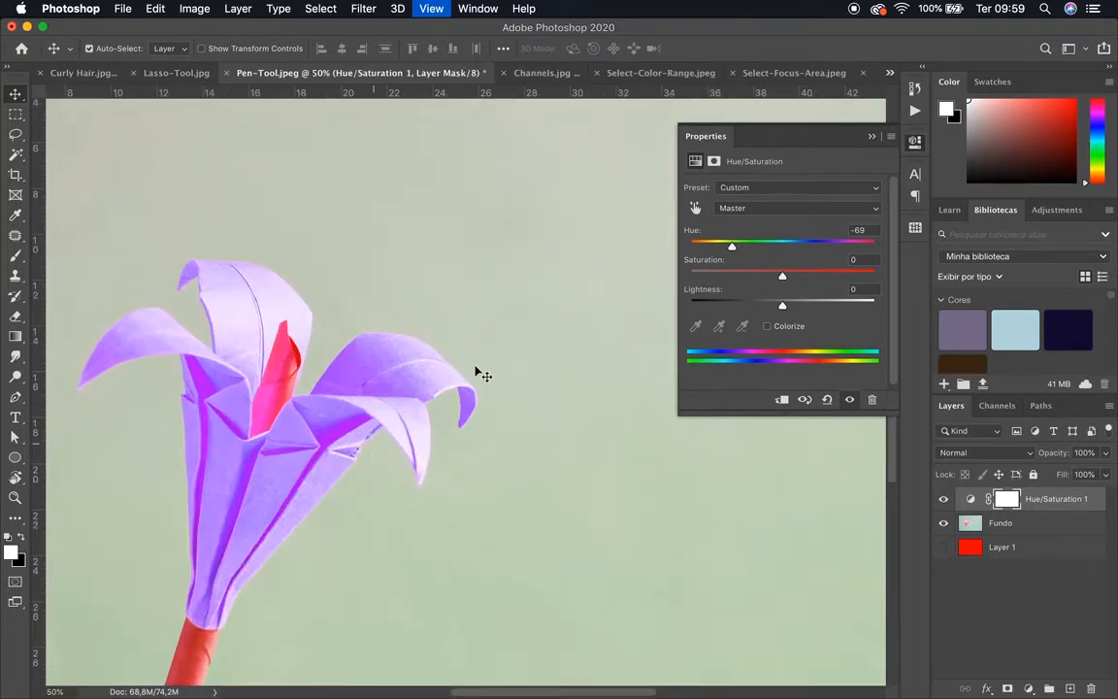
pyautogui.press('super+minus')
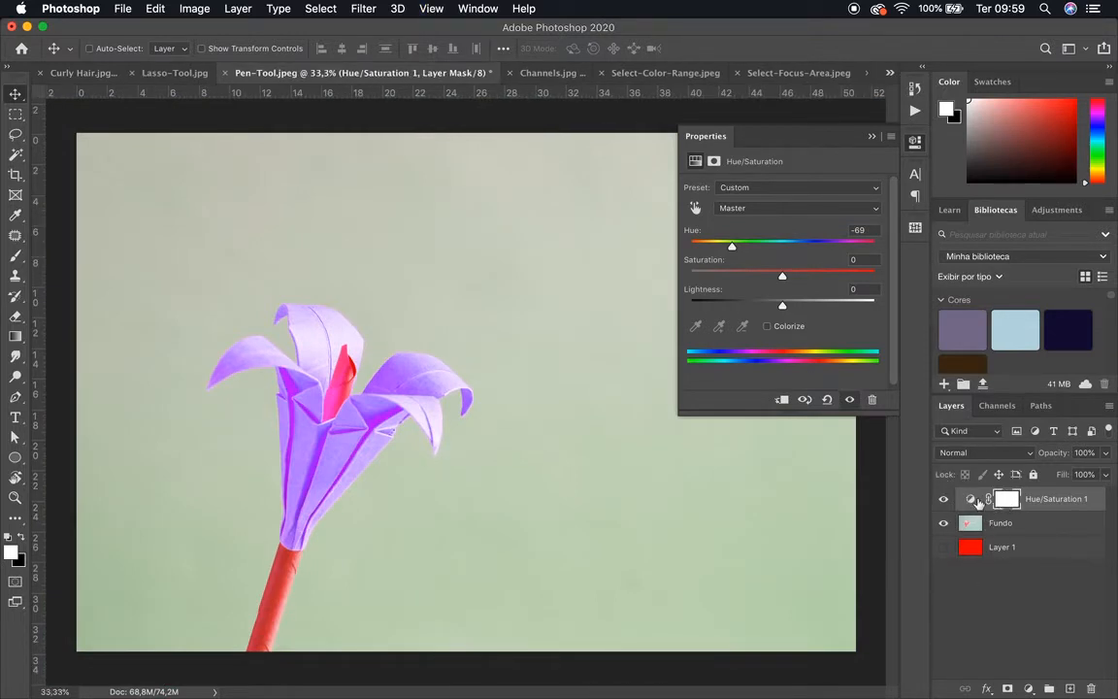
# Select the Fundo layer and set the background color to blue, 1c00ed.
pyautogui.click(1005, 525)
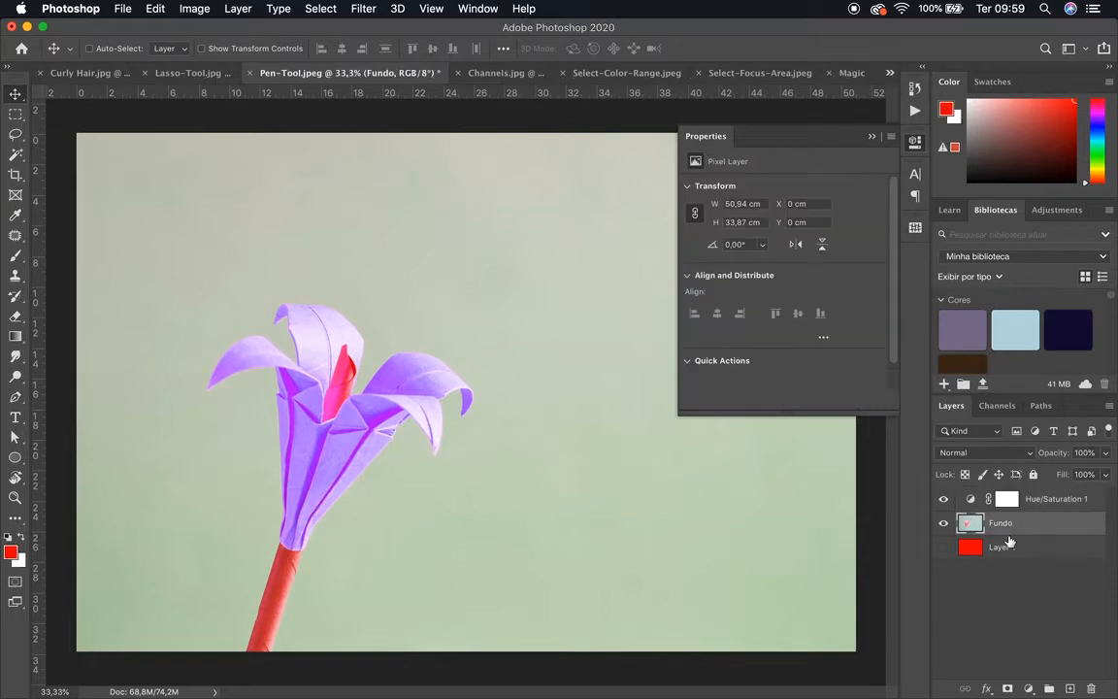
pyautogui.click(19, 560)
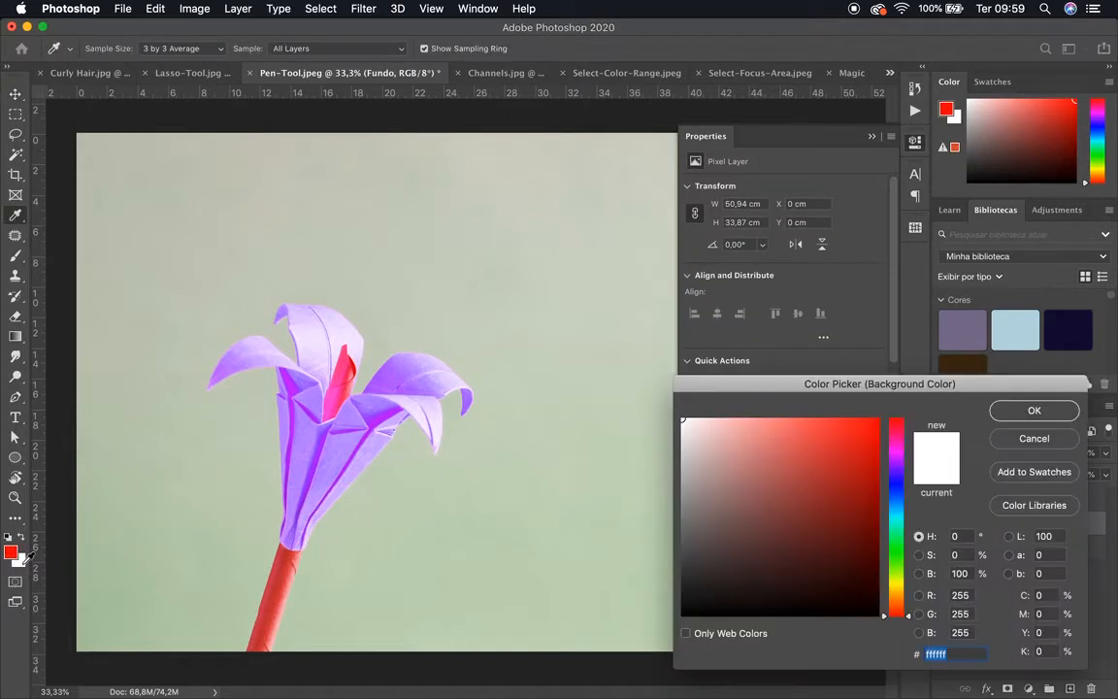
pyautogui.click(896, 480)
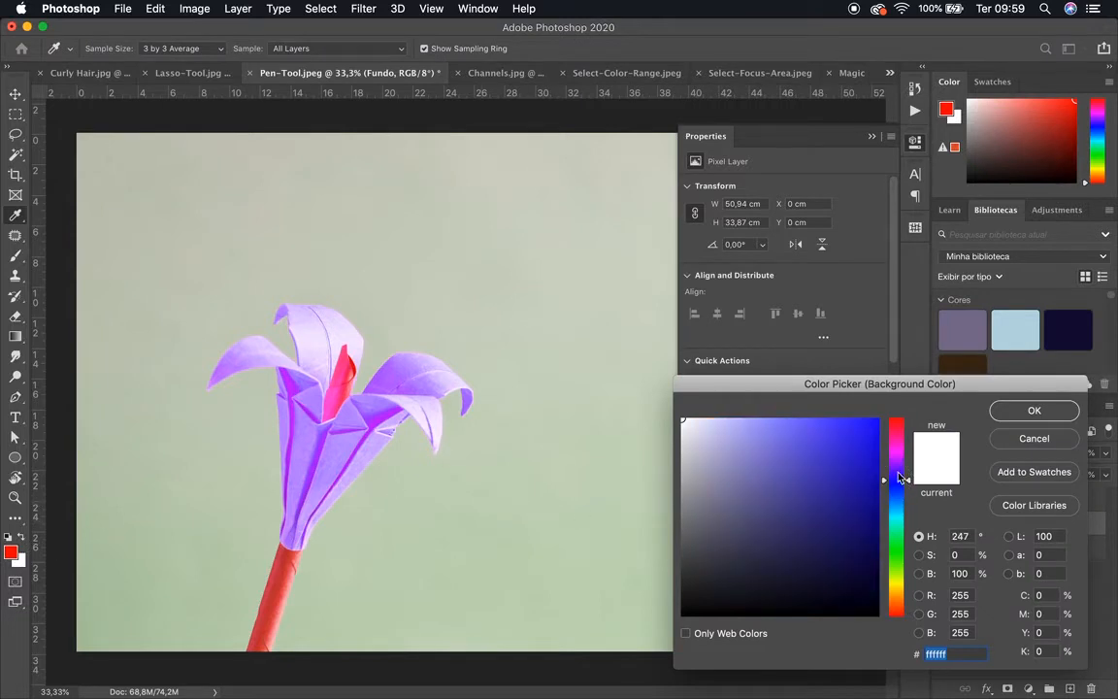
pyautogui.click(878, 432)
pyautogui.click(1002, 410)
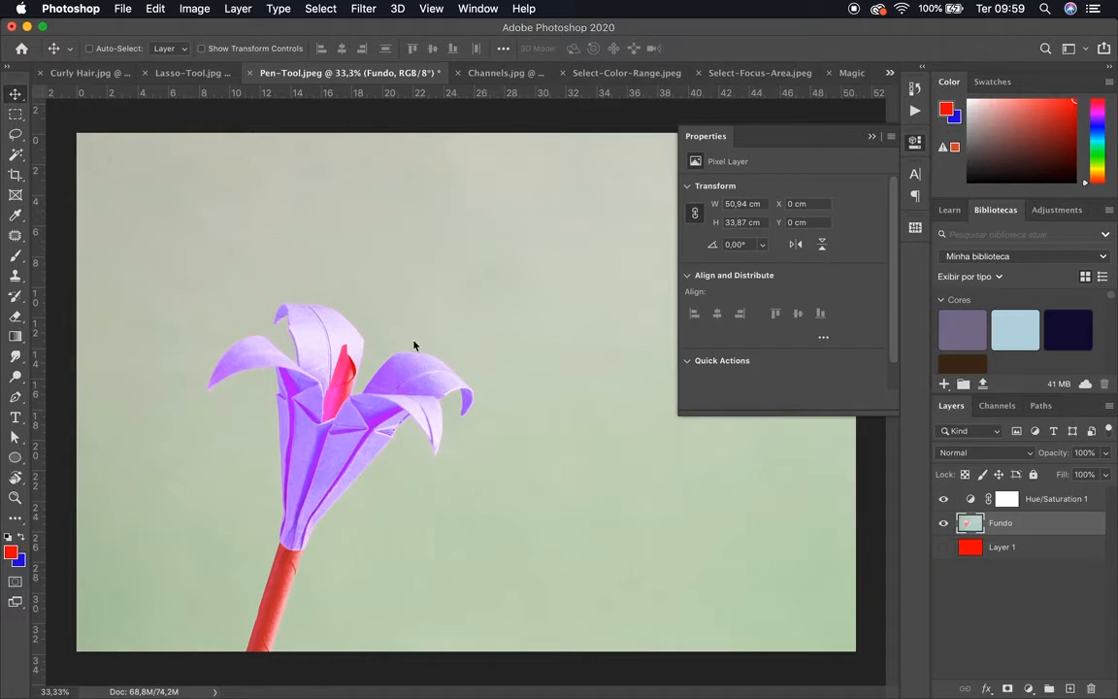
# Brush a wavy red stroke above the flower on the Fundo layer, and hide the Hue/Saturation adjustment to compare its color.
pyautogui.click(14, 255)
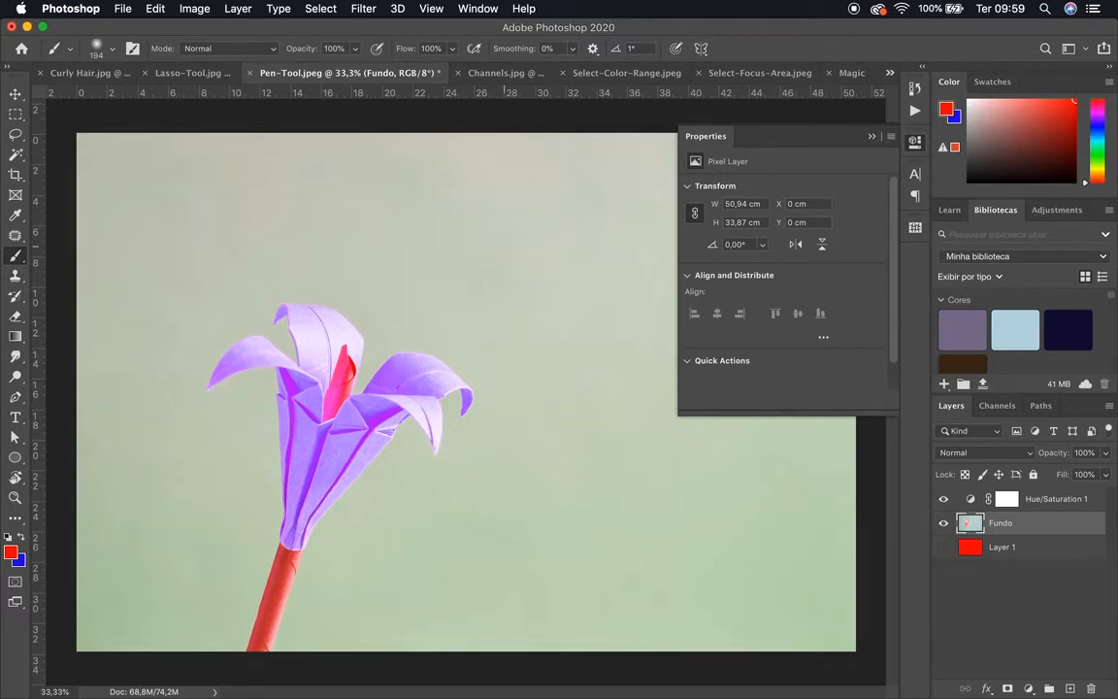
pyautogui.moveTo(589, 361)
pyautogui.mouseDown()
pyautogui.moveTo(534, 260)
pyautogui.moveTo(339, 244)
pyautogui.moveTo(191, 206)
pyautogui.mouseUp()
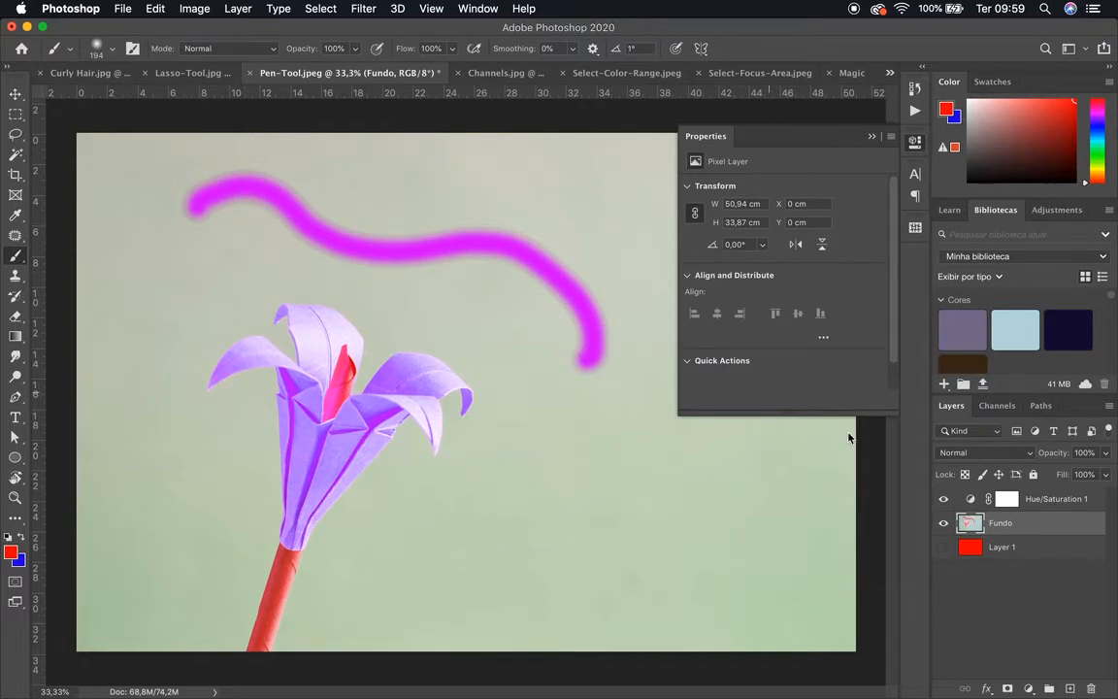
pyautogui.click(943, 498)
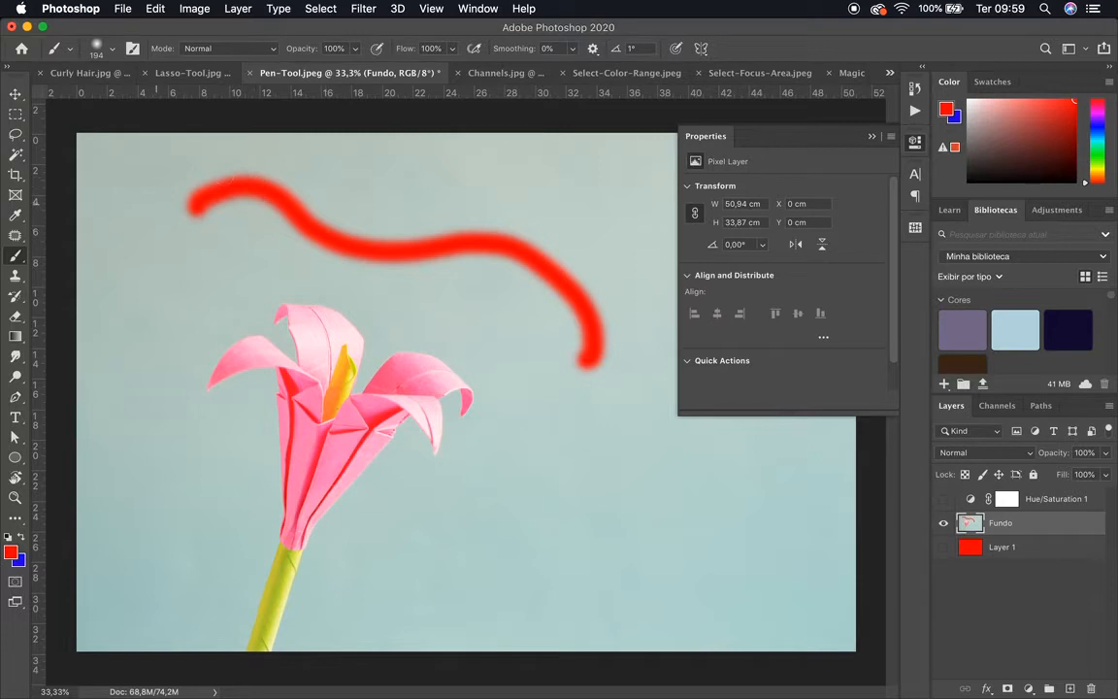
pyautogui.click(19, 561)
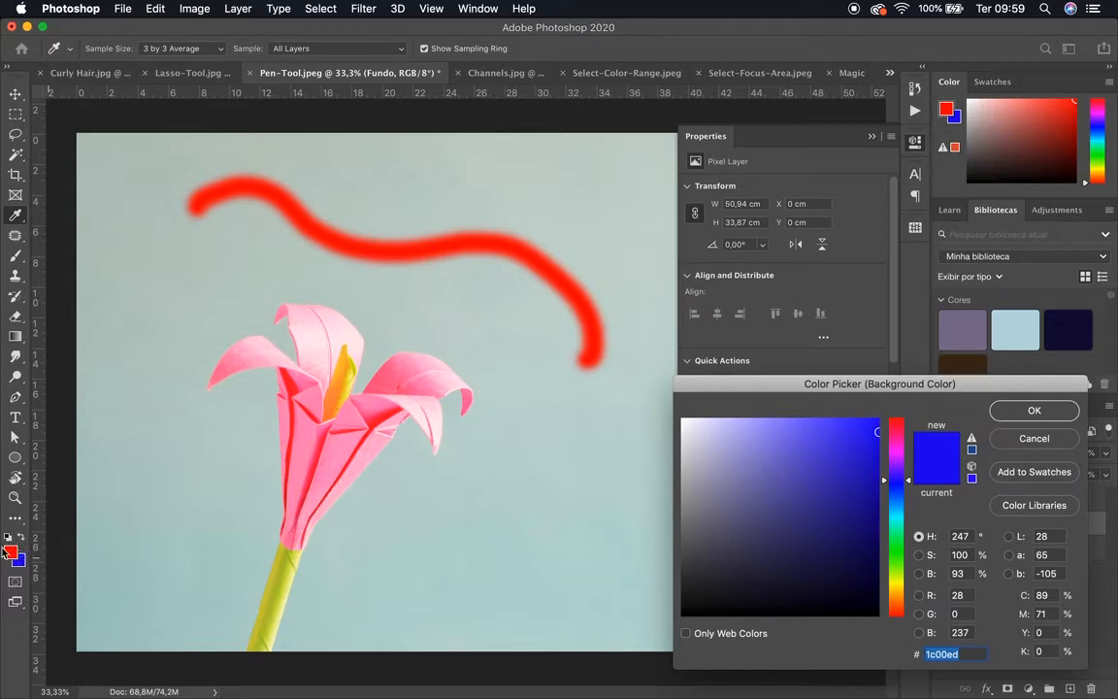
pyautogui.click(1025, 439)
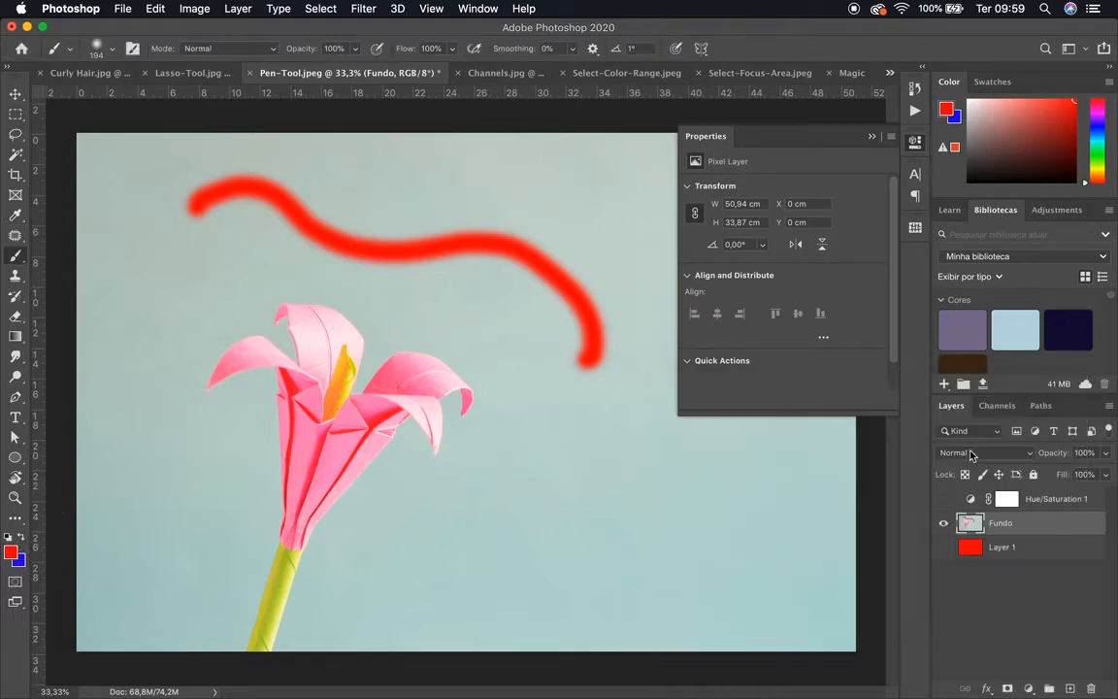
pyautogui.click(19, 560)
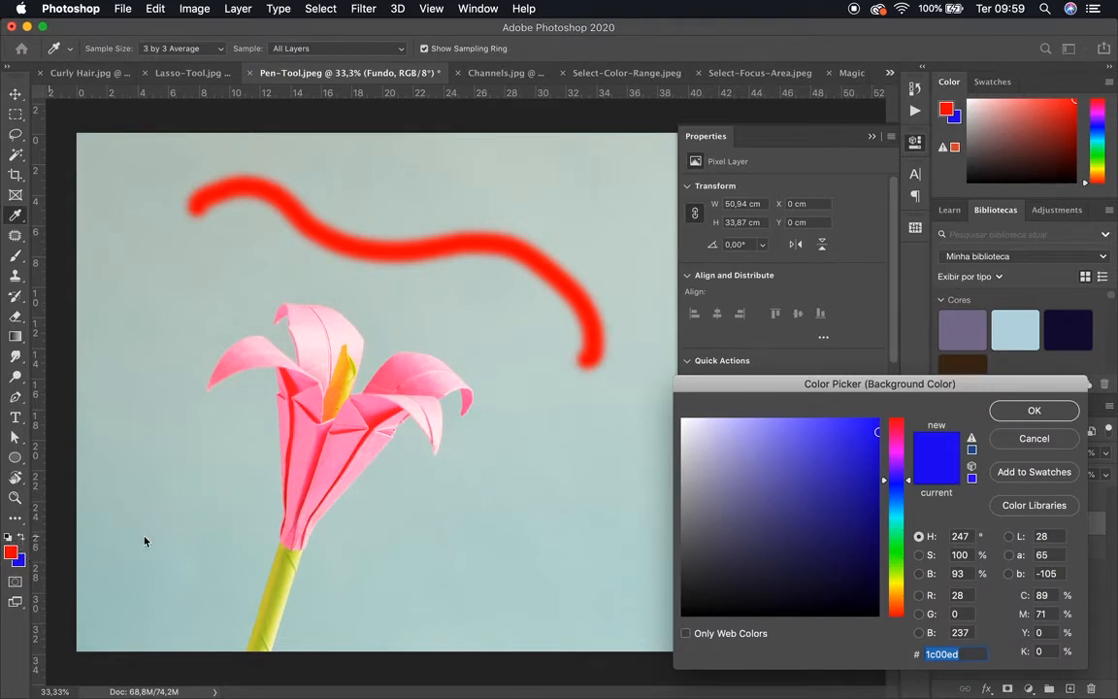
pyautogui.click(1072, 437)
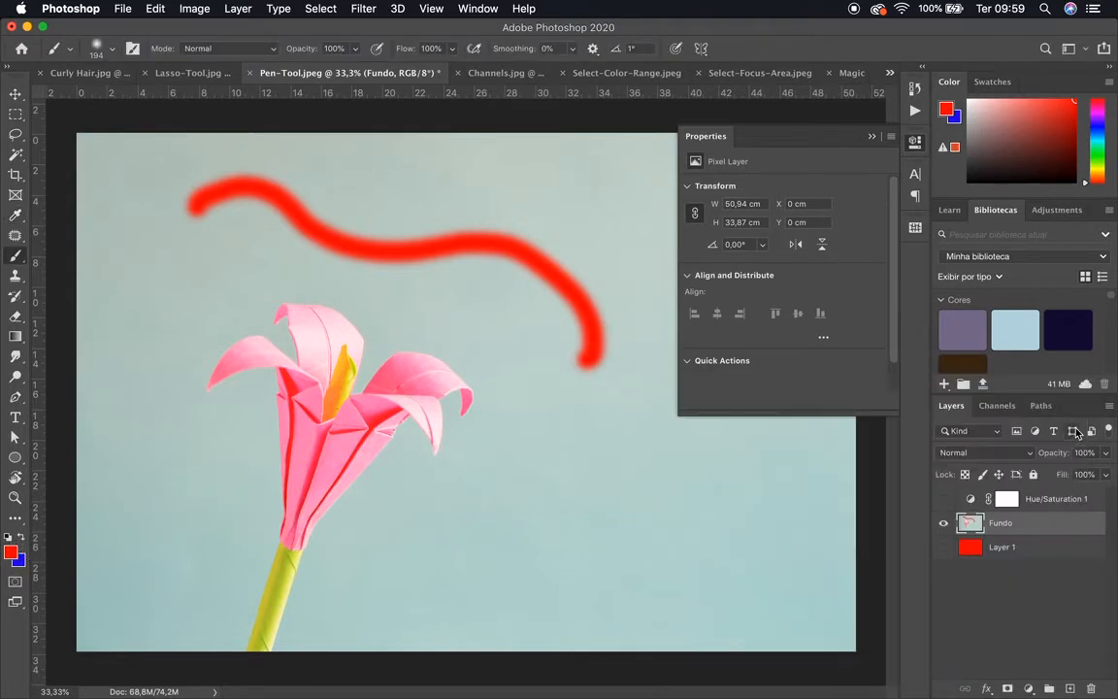
# Swap the foreground and background colors, brush a blue stroke below the red one on Fundo, and select the Hue/Saturation layer mask.
pyautogui.press('x')
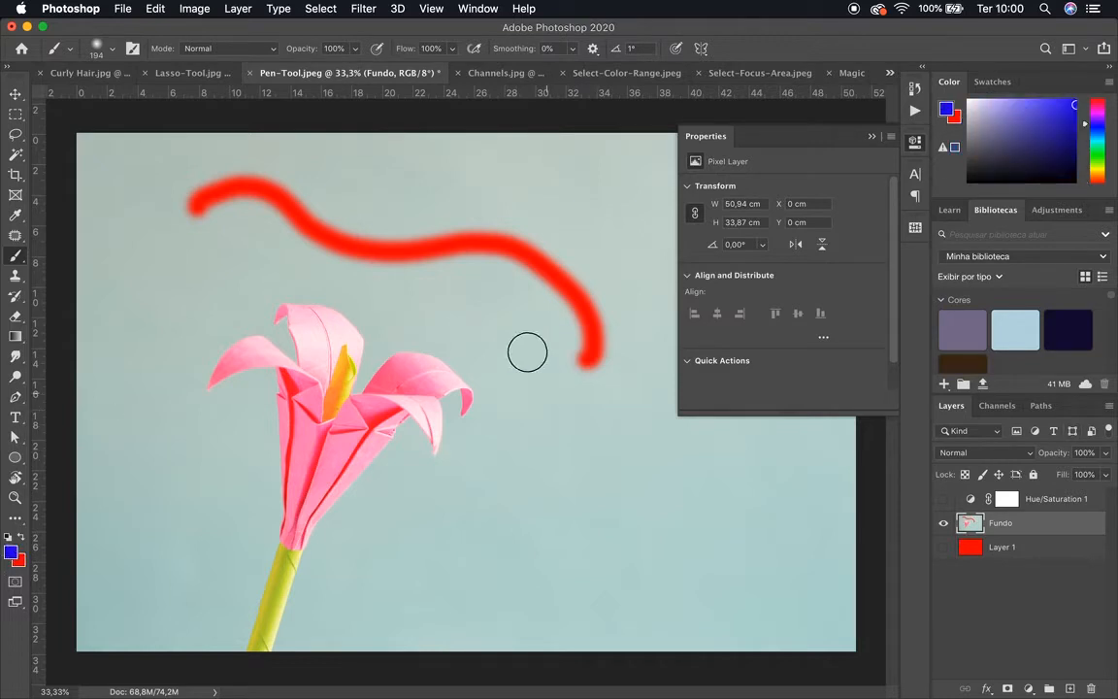
pyautogui.moveTo(548, 403)
pyautogui.mouseDown()
pyautogui.moveTo(354, 304)
pyautogui.moveTo(150, 267)
pyautogui.mouseUp()
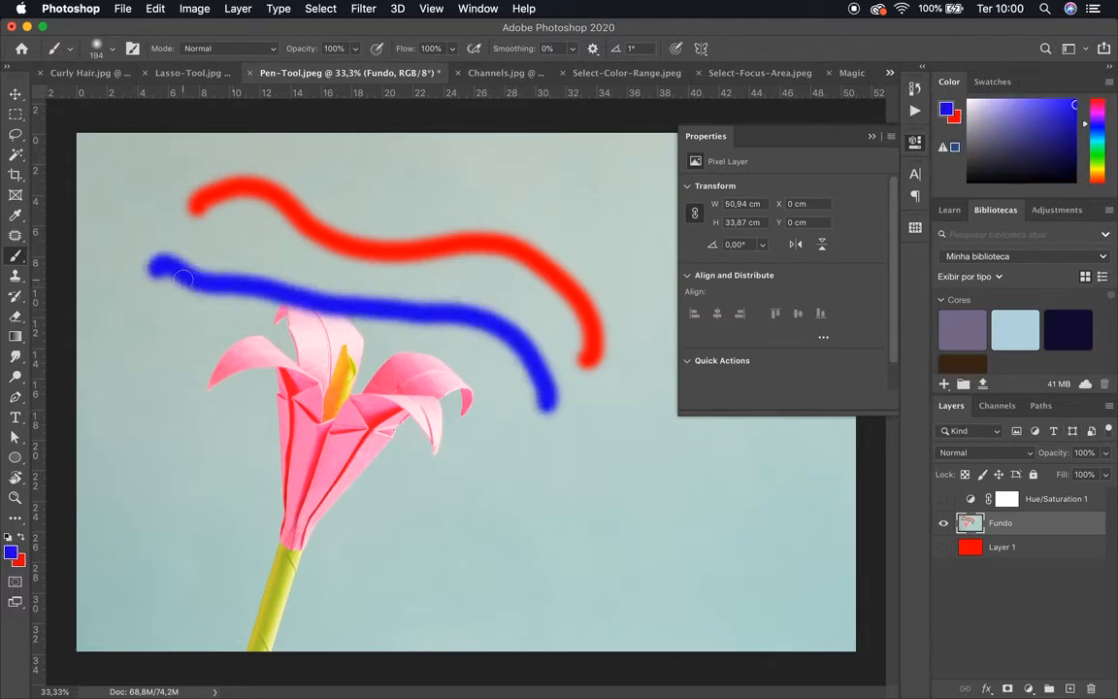
pyautogui.click(1007, 499)
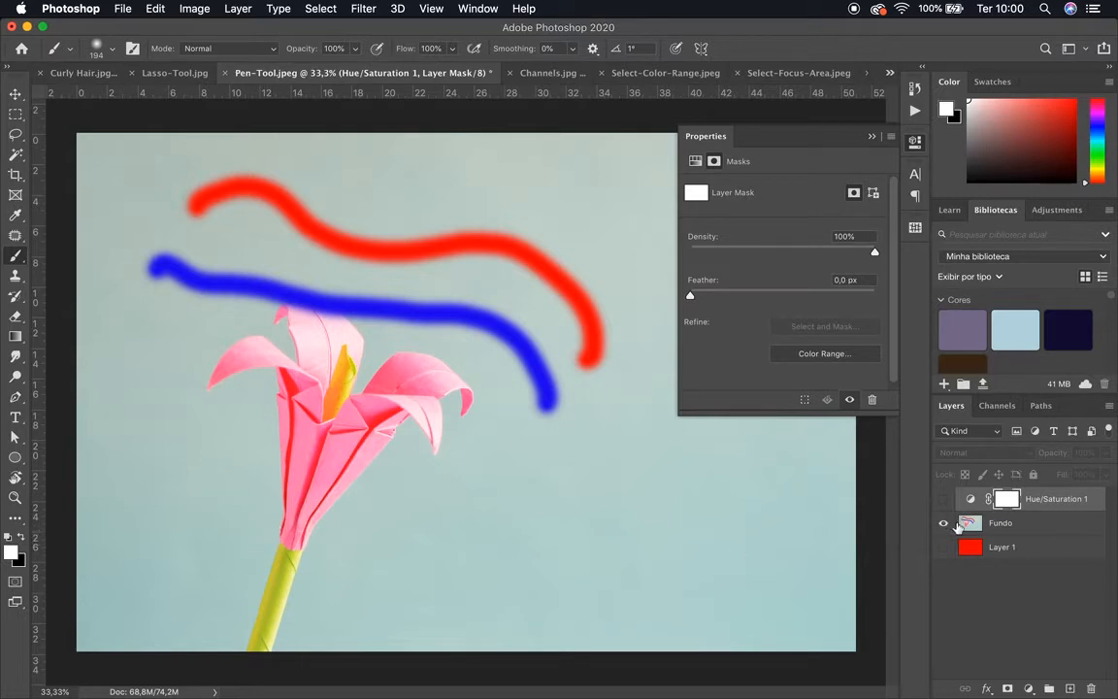
# Undo the blue and red brush strokes and the hiding of the Hue/Saturation adjustment layer.
pyautogui.press('super+z')
pyautogui.press('super+z')
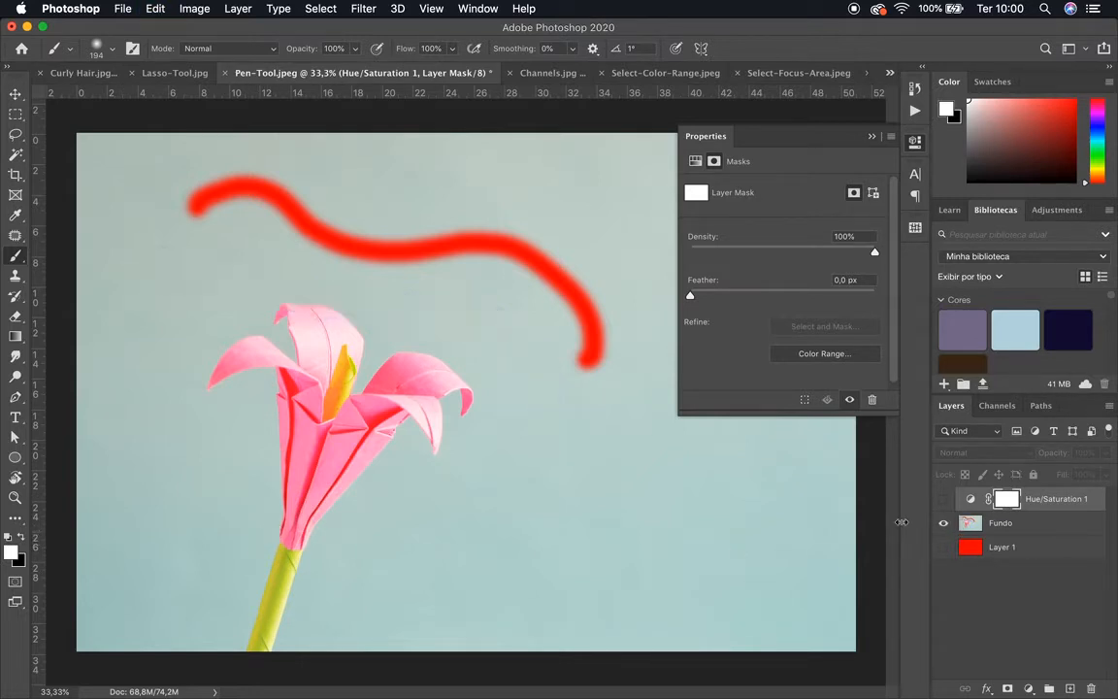
pyautogui.press('super+z')
pyautogui.press('super+z')
pyautogui.press('super+z')
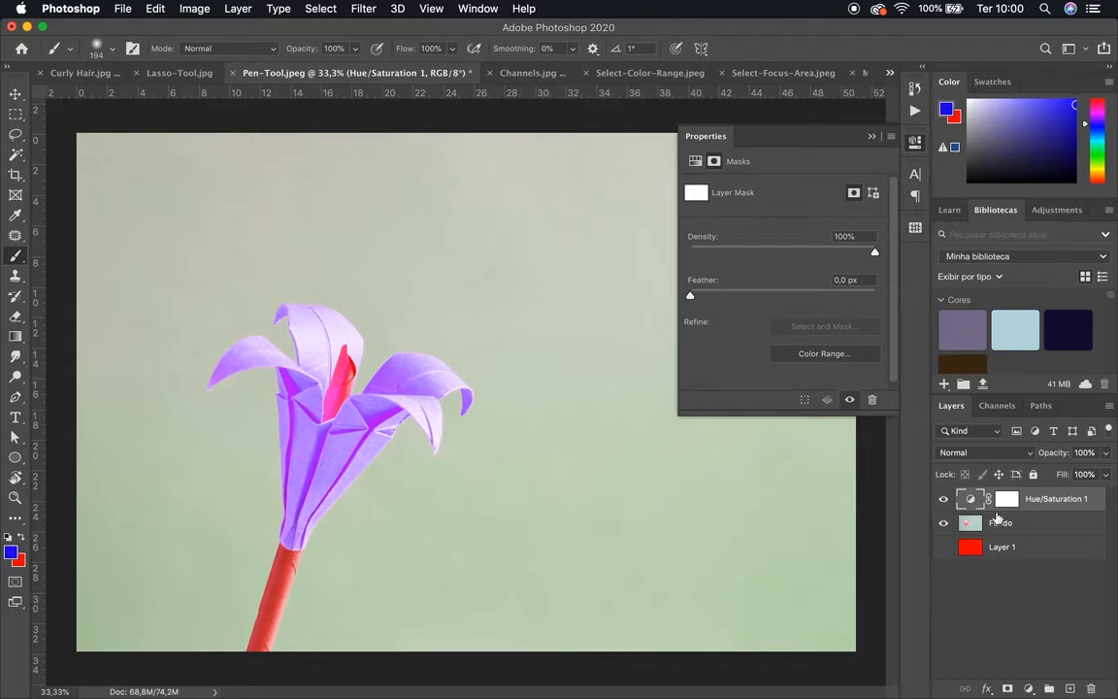
# Select the Fundo layer and compare the flower with the Hue/Saturation adjustment turned off and on.
pyautogui.click(997, 524)
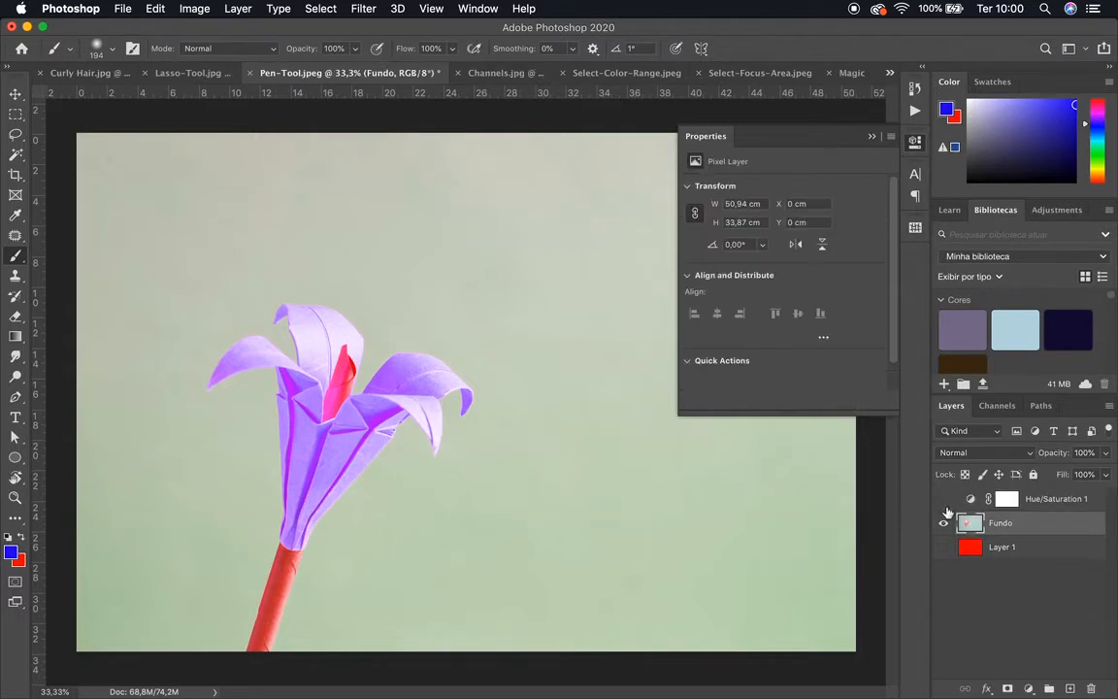
pyautogui.click(943, 499)
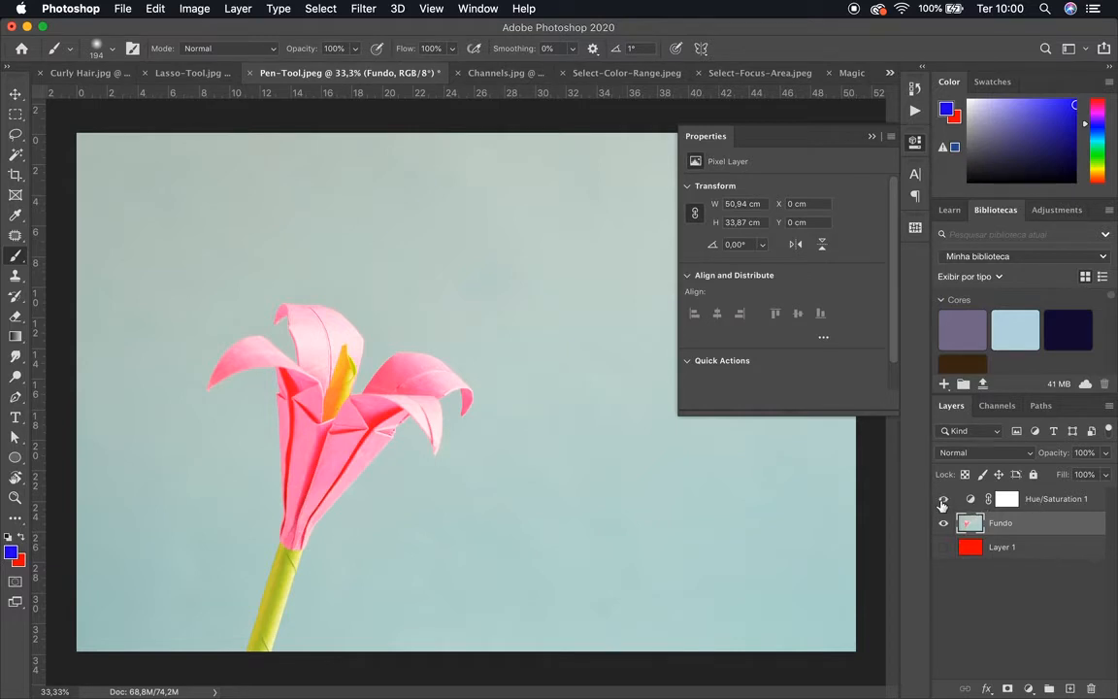
pyautogui.click(941, 501)
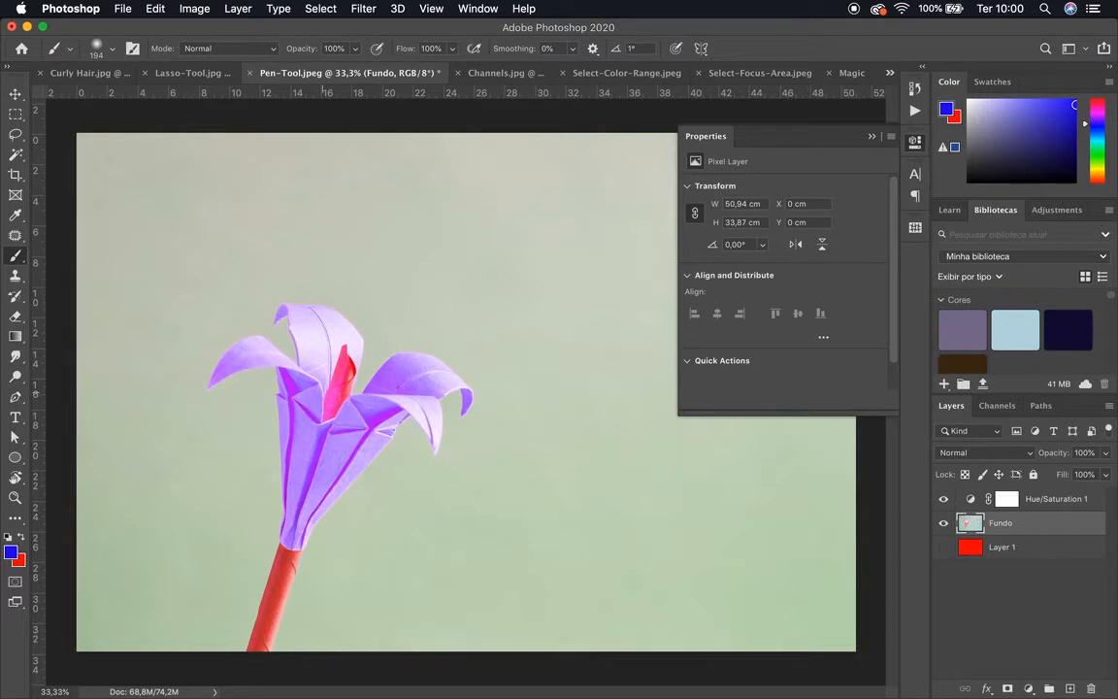
# Compare the Hue/Saturation layer's mask properties with its adjustment settings by alternating between the two.
pyautogui.click(1006, 498)
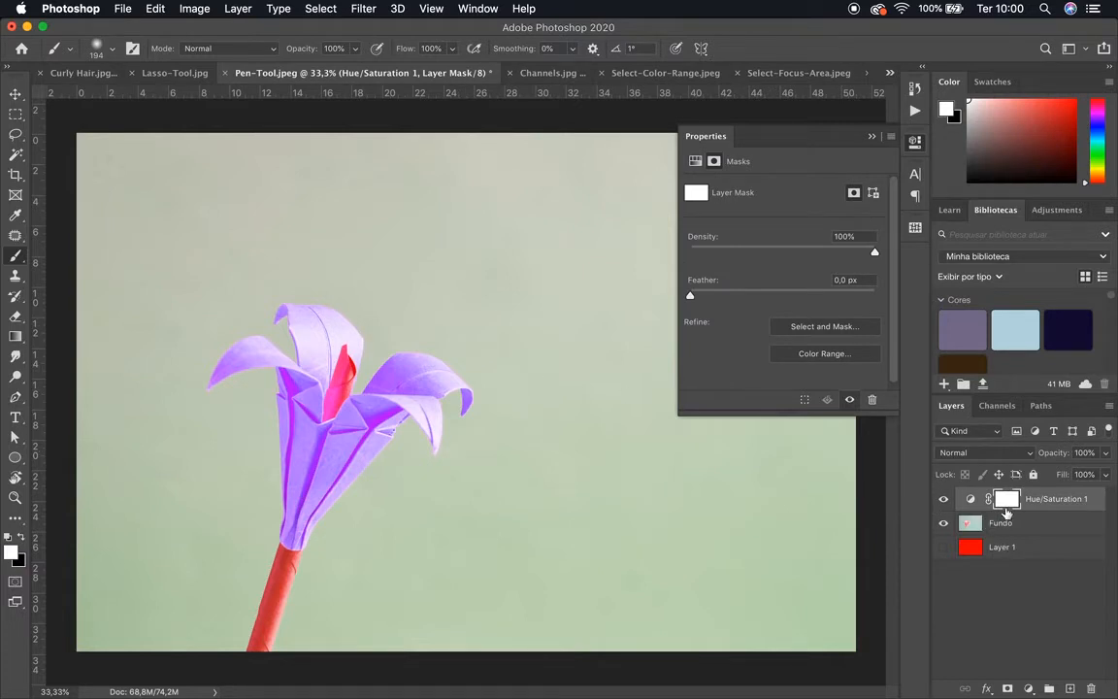
pyautogui.click(970, 498)
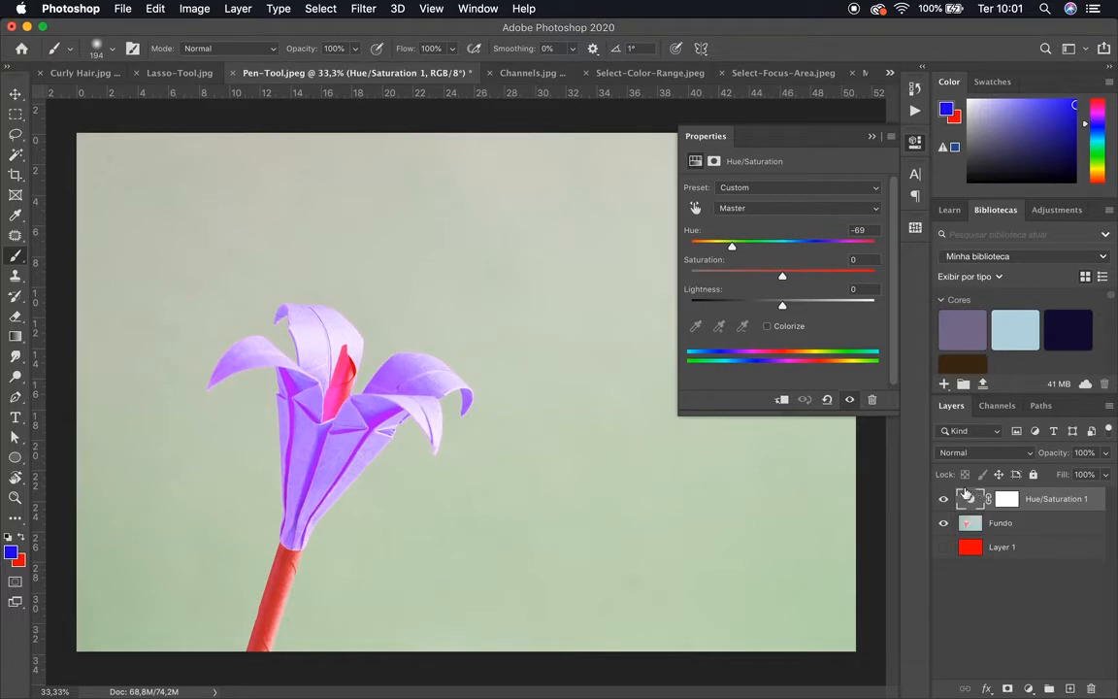
pyautogui.click(1006, 498)
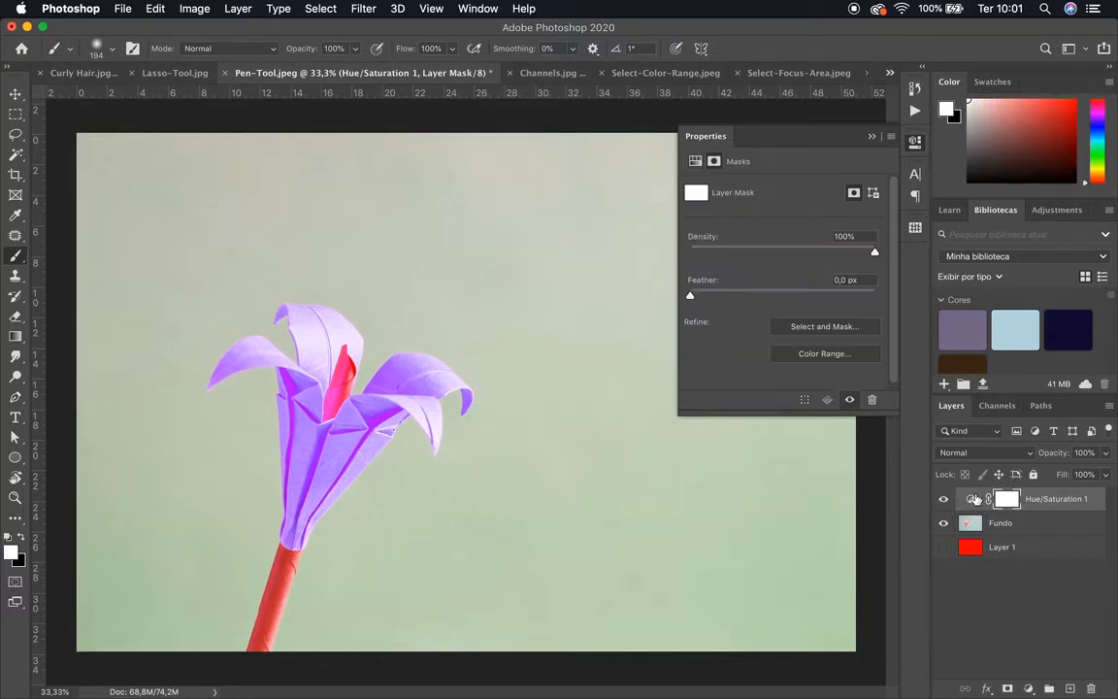
pyautogui.click(970, 500)
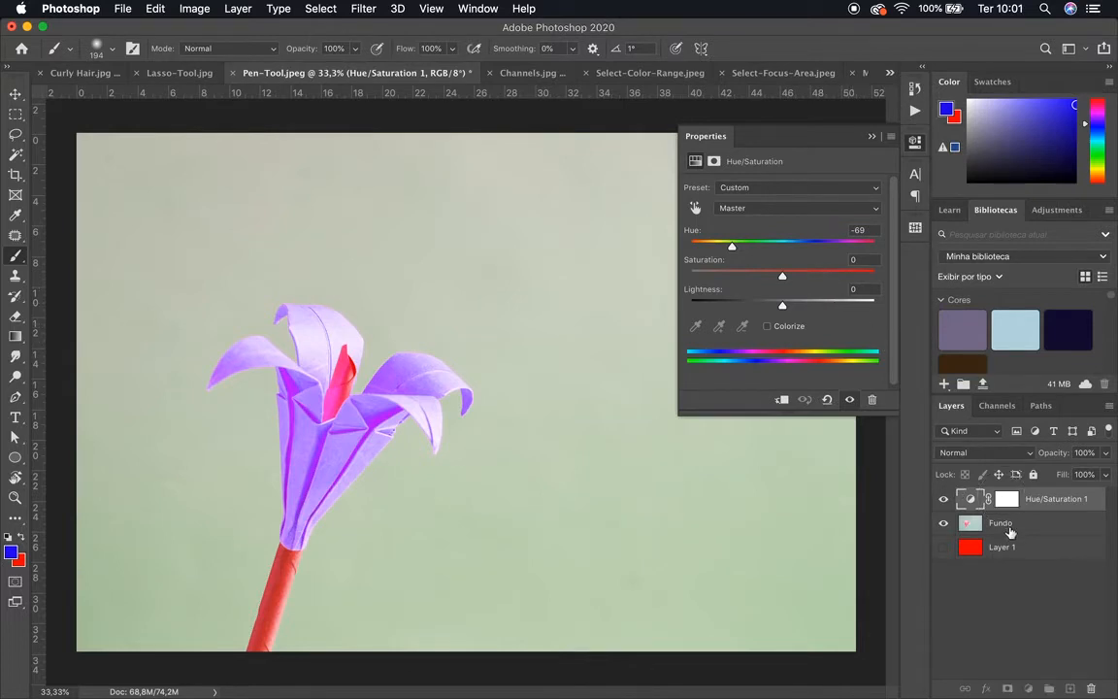
# Paint black on the Hue/Saturation layer mask over the flower's stem and central spike to remove the hue shift there.
pyautogui.click(1008, 501)
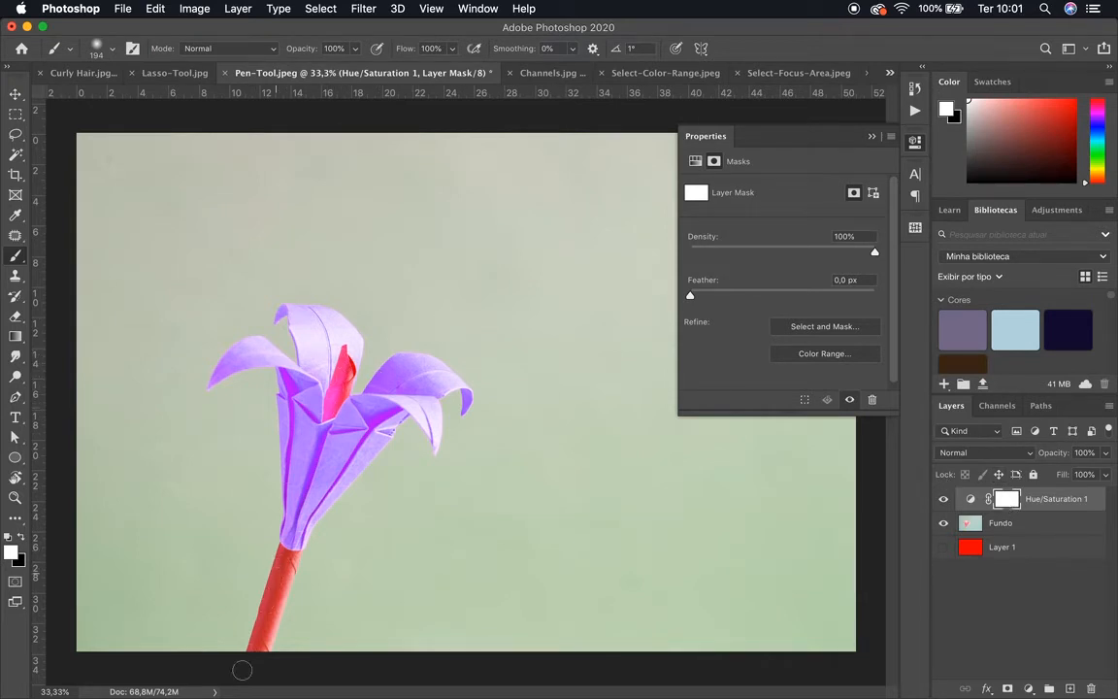
pyautogui.click(21, 540)
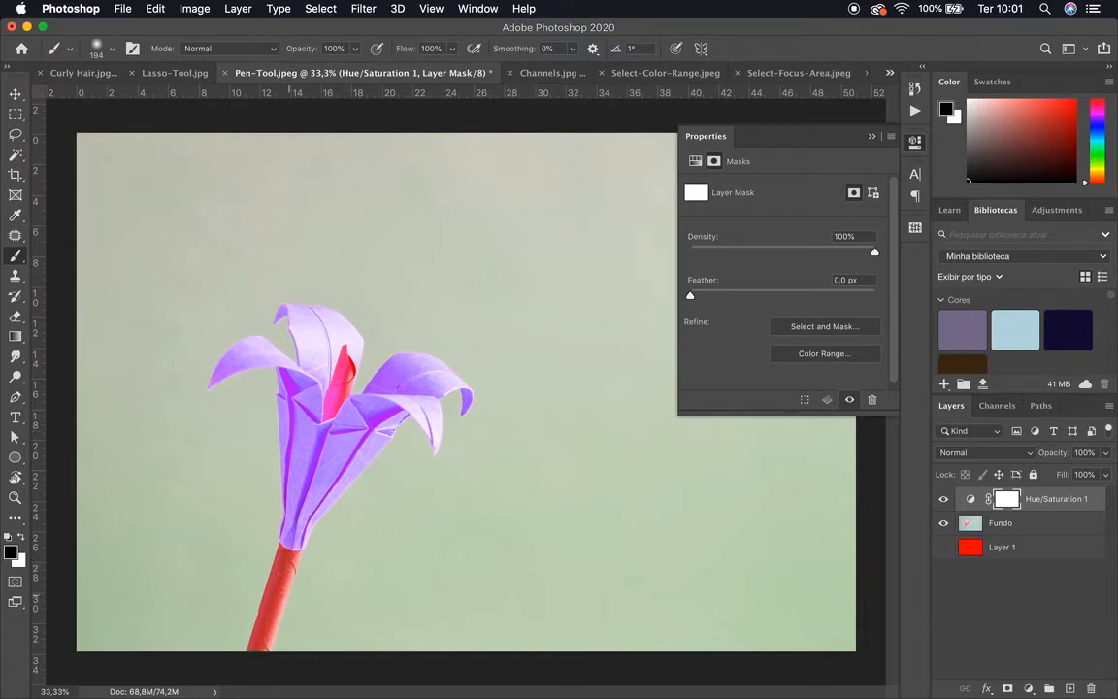
pyautogui.moveTo(279, 570)
pyautogui.mouseDown()
pyautogui.moveTo(250, 658)
pyautogui.moveTo(289, 567)
pyautogui.moveTo(283, 549)
pyautogui.moveTo(258, 648)
pyautogui.moveTo(286, 535)
pyautogui.mouseUp()
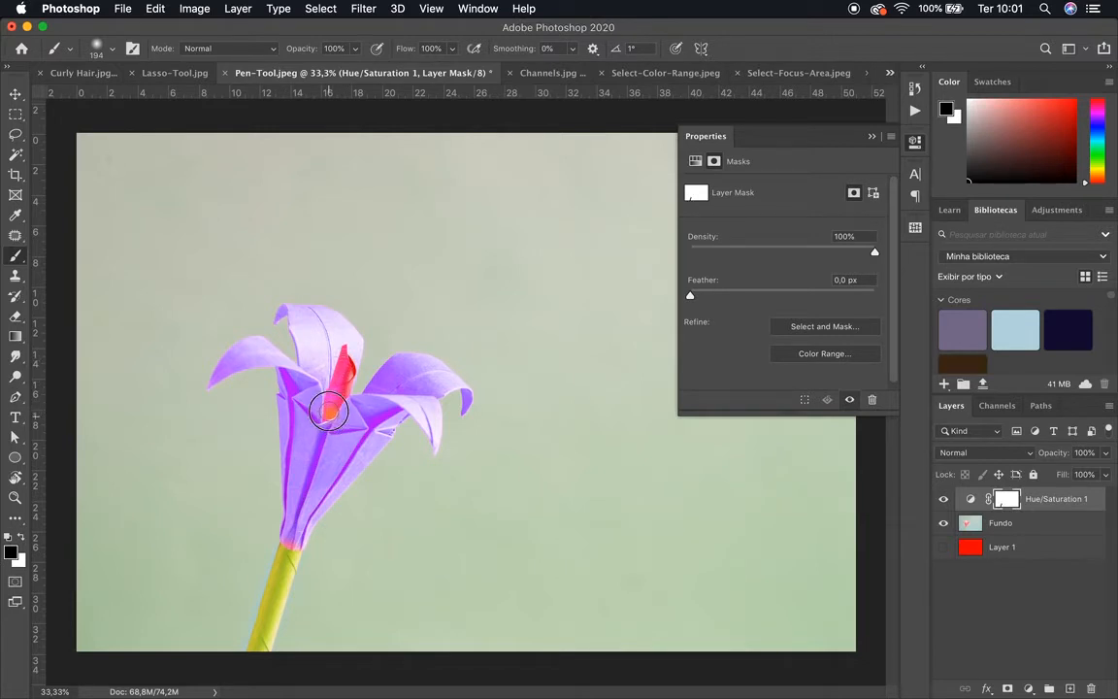
pyautogui.moveTo(317, 382)
pyautogui.mouseDown()
pyautogui.moveTo(327, 392)
pyautogui.moveTo(341, 374)
pyautogui.moveTo(342, 385)
pyautogui.moveTo(345, 345)
pyautogui.moveTo(346, 379)
pyautogui.moveTo(330, 404)
pyautogui.moveTo(326, 392)
pyautogui.moveTo(327, 406)
pyautogui.moveTo(307, 401)
pyautogui.mouseUp()
pyautogui.moveTo(291, 548); pyautogui.dragTo(302, 558)
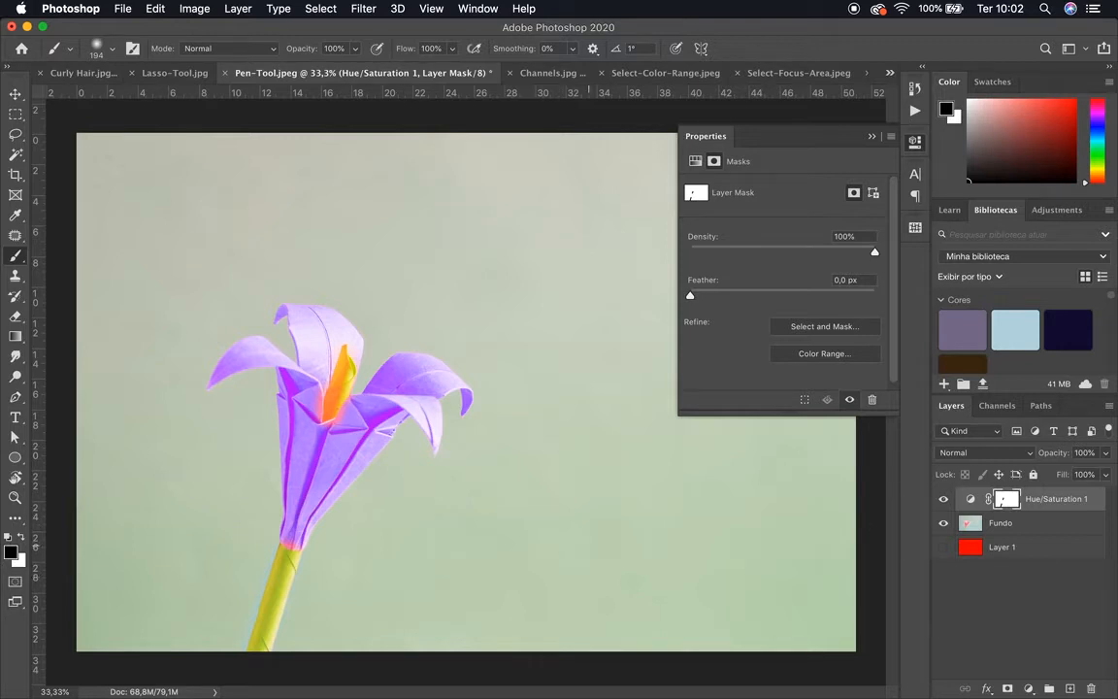
# Delete the Hue/Saturation adjustment layer and the hidden red Layer 1, leaving only the Fundo layer.
pyautogui.moveTo(589, 588)
pyautogui.mouseDown()
pyautogui.moveTo(545, 428)
pyautogui.moveTo(659, 505)
pyautogui.moveTo(641, 486)
pyautogui.moveTo(567, 529)
pyautogui.mouseUp()
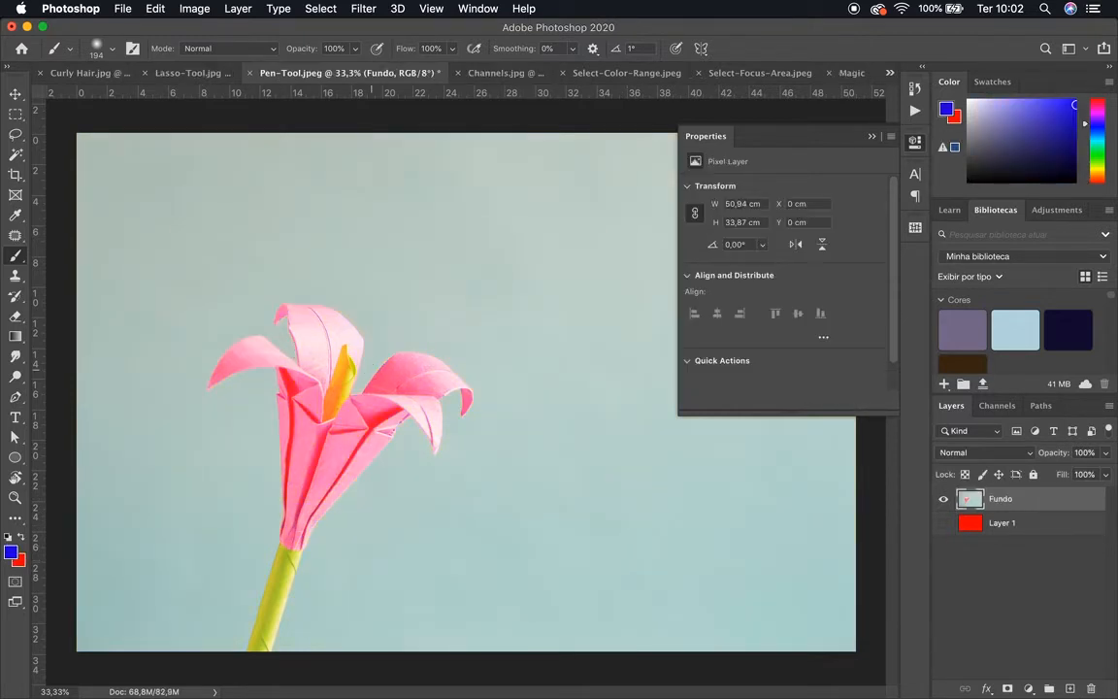
pyautogui.click(871, 136)
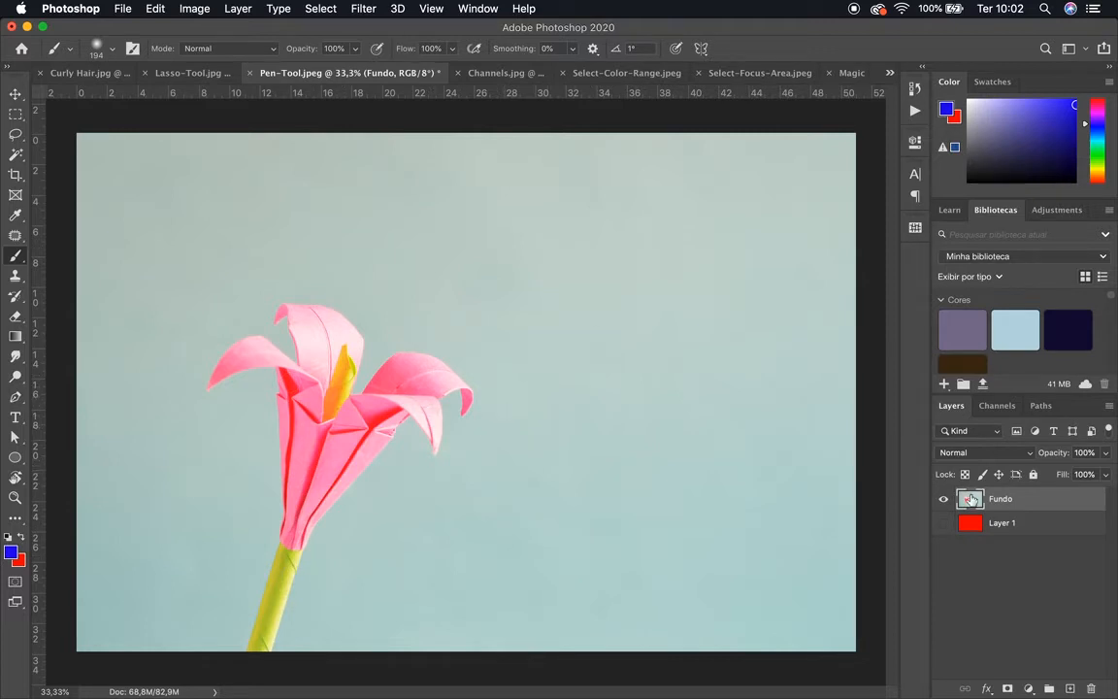
pyautogui.click(986, 529)
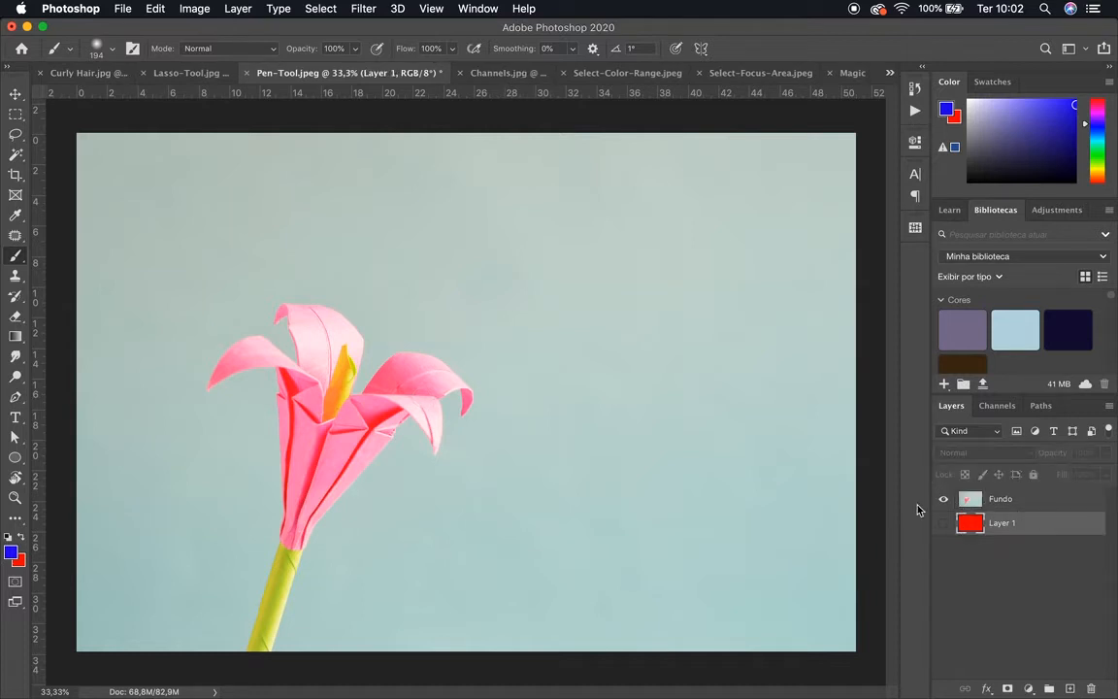
pyautogui.press('Delete')
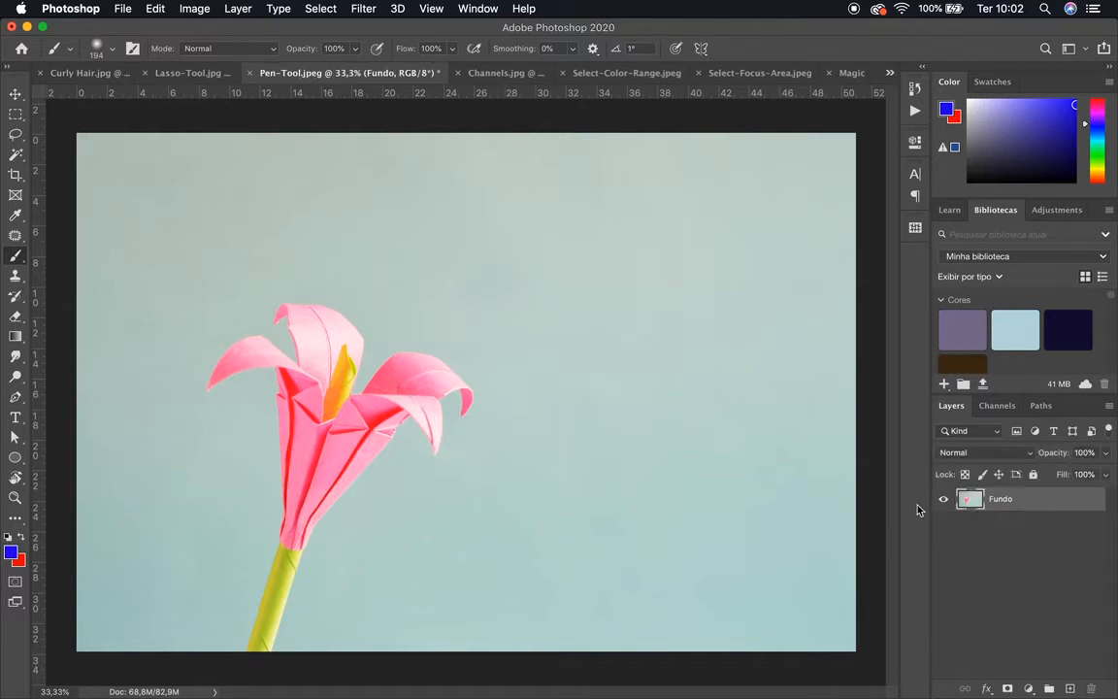
pyautogui.click(1028, 688)
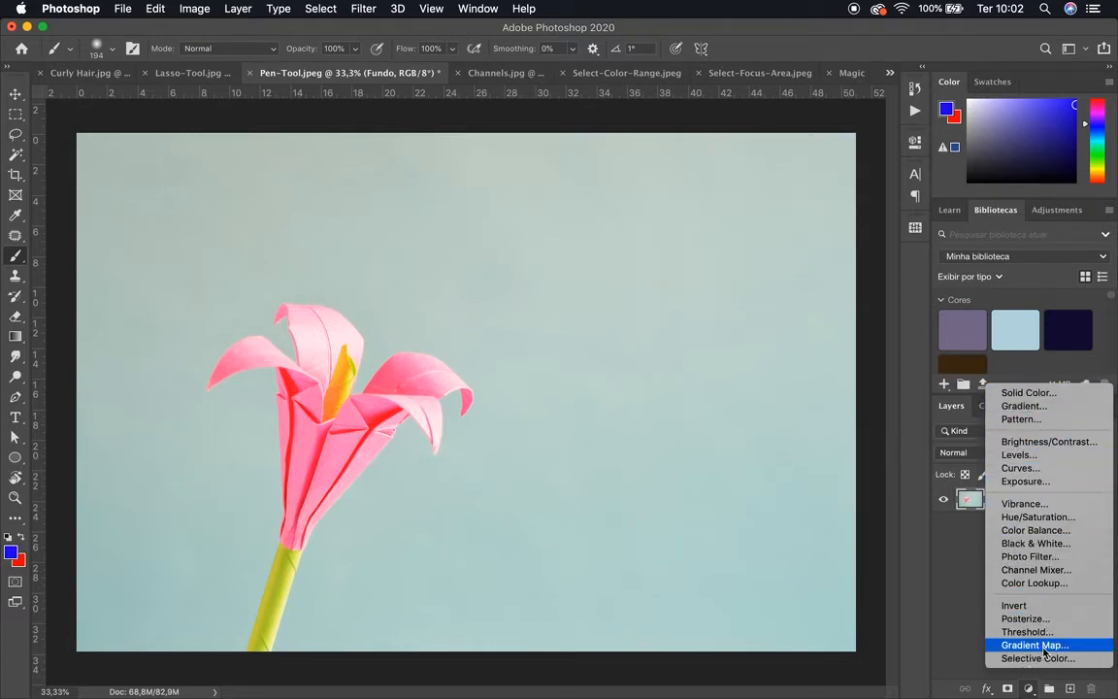
pyautogui.click(926, 542)
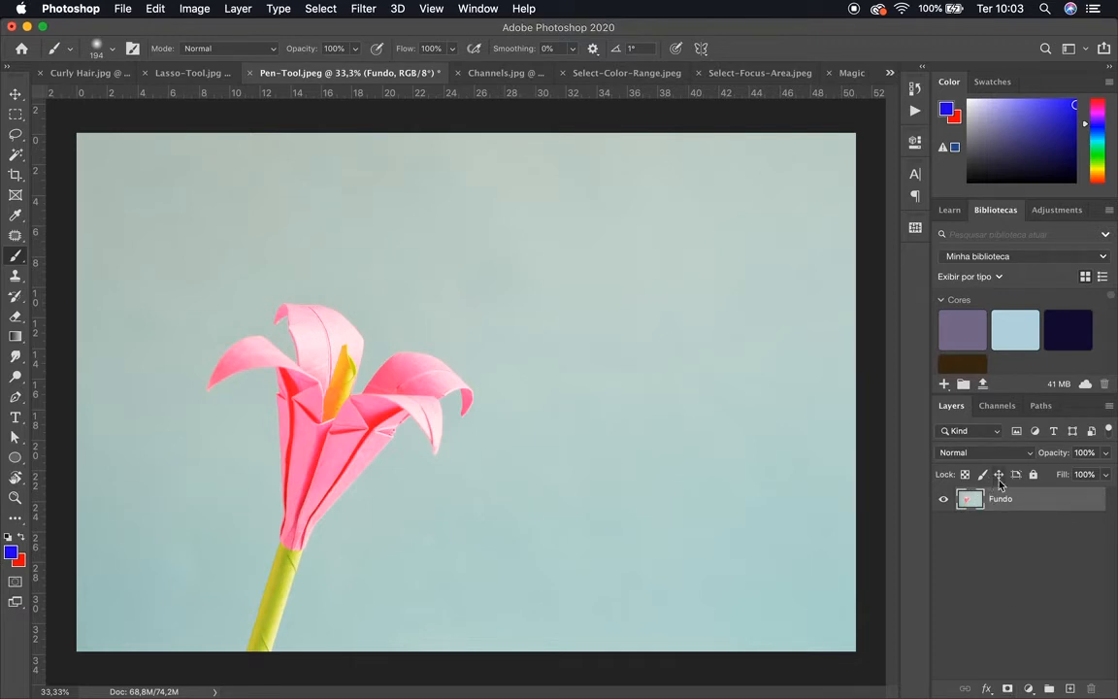
pyautogui.click(1027, 688)
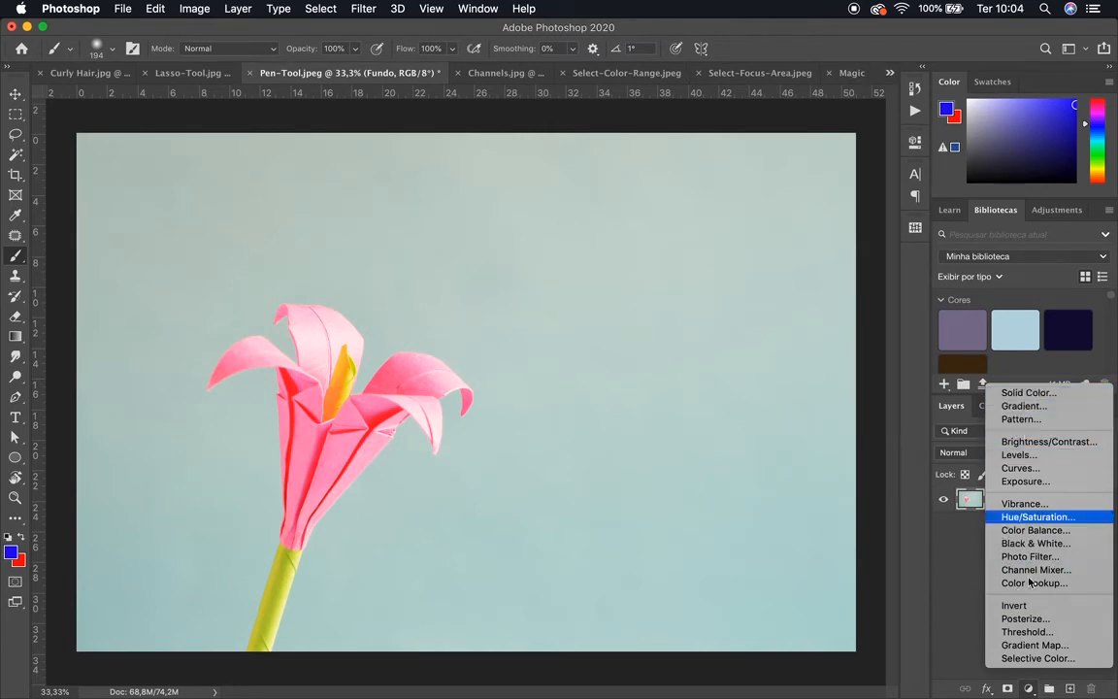
pyautogui.click(964, 626)
# Add a layer mask to the Fundo layer and paint loose black strokes on it across the background around the flower.
pyautogui.click(1006, 689)
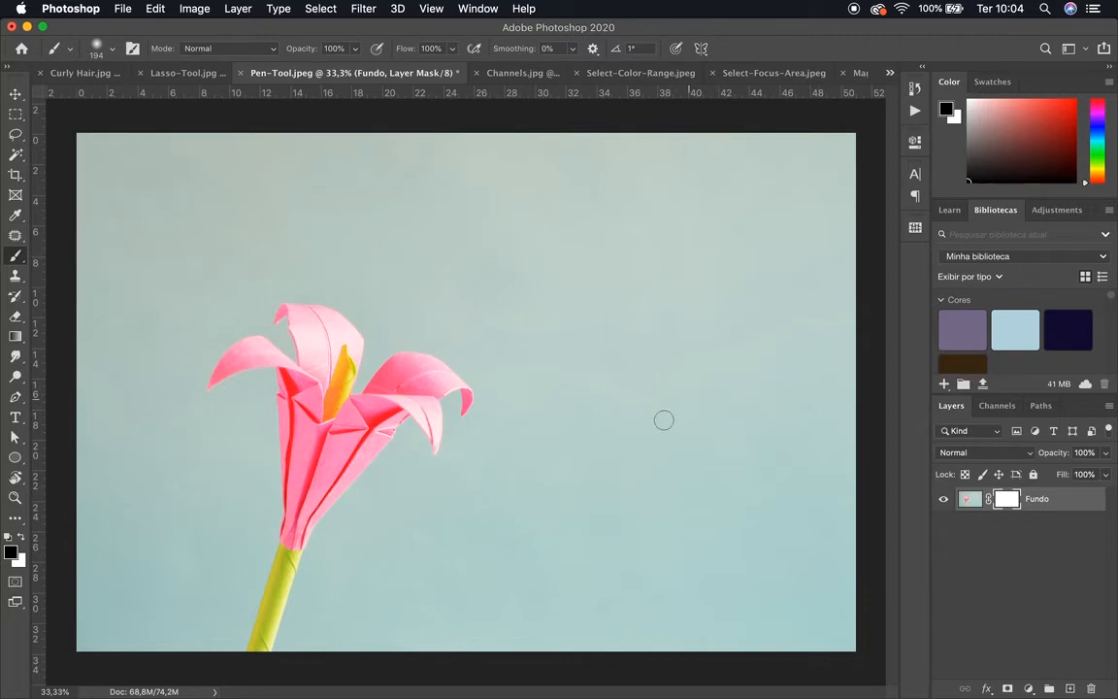
pyautogui.moveTo(737, 454)
pyautogui.mouseDown()
pyautogui.moveTo(691, 351)
pyautogui.moveTo(578, 302)
pyautogui.mouseUp()
pyautogui.moveTo(452, 229)
pyautogui.mouseDown()
pyautogui.moveTo(307, 219)
pyautogui.moveTo(200, 267)
pyautogui.moveTo(132, 322)
pyautogui.moveTo(238, 236)
pyautogui.moveTo(471, 195)
pyautogui.moveTo(738, 324)
pyautogui.moveTo(809, 439)
pyautogui.moveTo(756, 277)
pyautogui.mouseUp()
pyautogui.moveTo(661, 250)
pyautogui.mouseDown()
pyautogui.moveTo(545, 177)
pyautogui.moveTo(293, 170)
pyautogui.moveTo(196, 185)
pyautogui.moveTo(150, 234)
pyautogui.moveTo(112, 332)
pyautogui.mouseUp()
pyautogui.moveTo(143, 559); pyautogui.dragTo(141, 611)
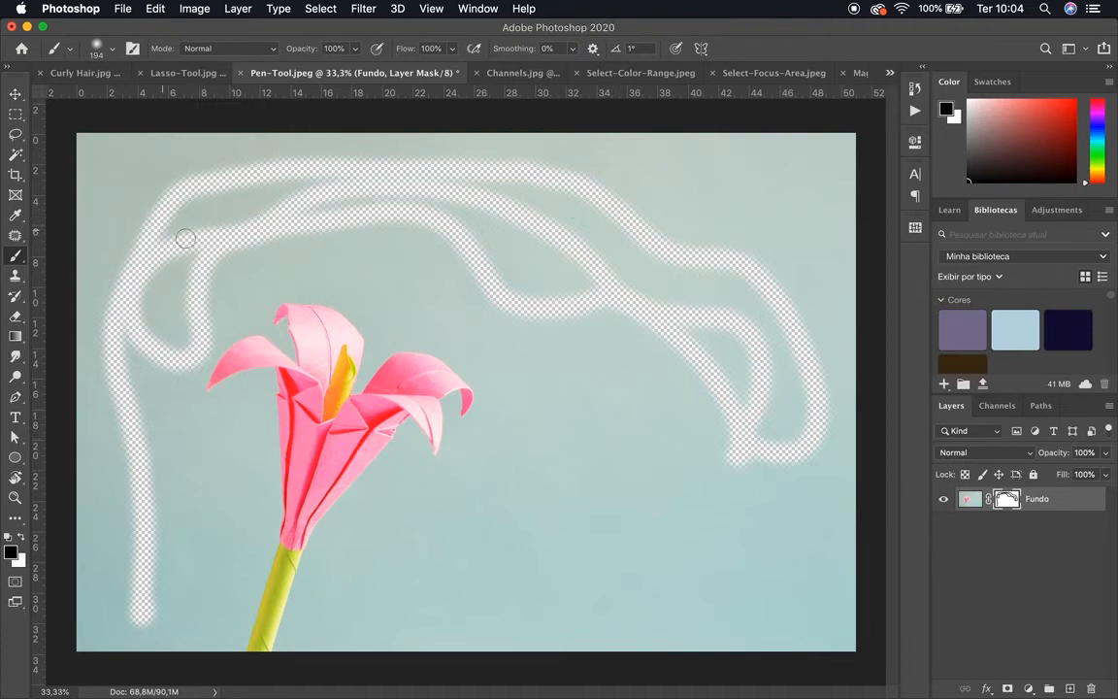
# Switch the foreground colour to white and paint on the mask to restore the background at the strokes' right end.
pyautogui.click(22, 541)
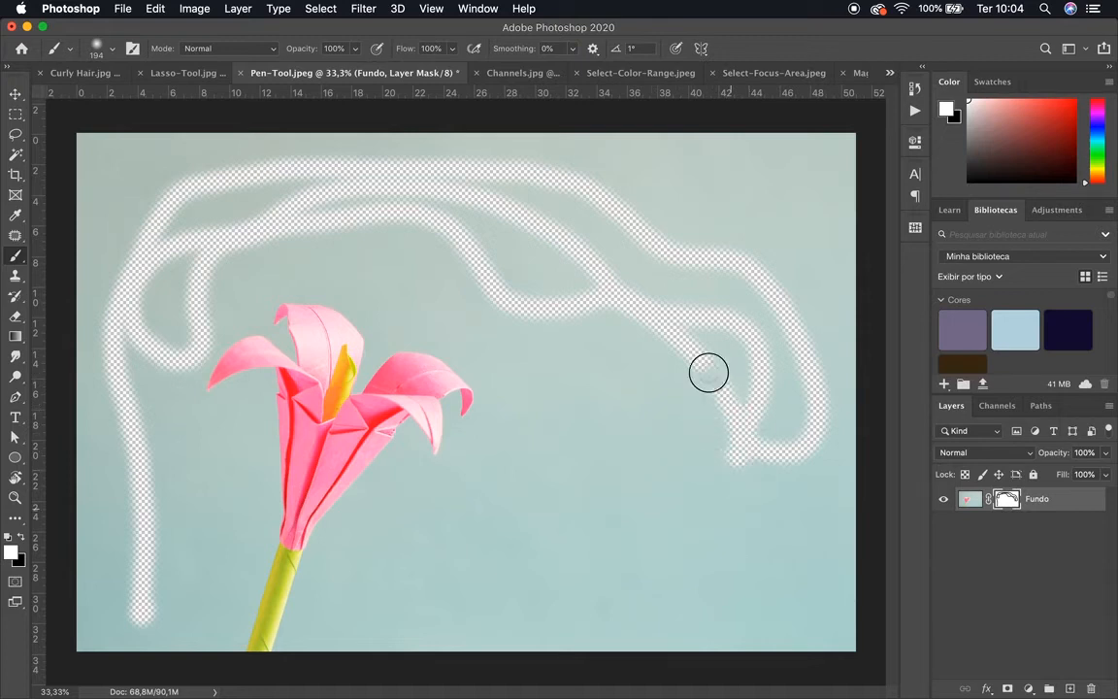
pyautogui.moveTo(708, 371)
pyautogui.mouseDown()
pyautogui.moveTo(735, 486)
pyautogui.moveTo(705, 432)
pyautogui.moveTo(767, 479)
pyautogui.moveTo(754, 400)
pyautogui.moveTo(772, 431)
pyautogui.moveTo(767, 456)
pyautogui.moveTo(800, 458)
pyautogui.moveTo(768, 448)
pyautogui.moveTo(788, 456)
pyautogui.moveTo(822, 417)
pyautogui.moveTo(760, 268)
pyautogui.moveTo(804, 359)
pyautogui.moveTo(806, 425)
pyautogui.moveTo(780, 329)
pyautogui.moveTo(779, 446)
pyautogui.moveTo(792, 315)
pyautogui.moveTo(742, 245)
pyautogui.moveTo(764, 360)
pyautogui.moveTo(754, 324)
pyautogui.moveTo(783, 349)
pyautogui.mouseUp()
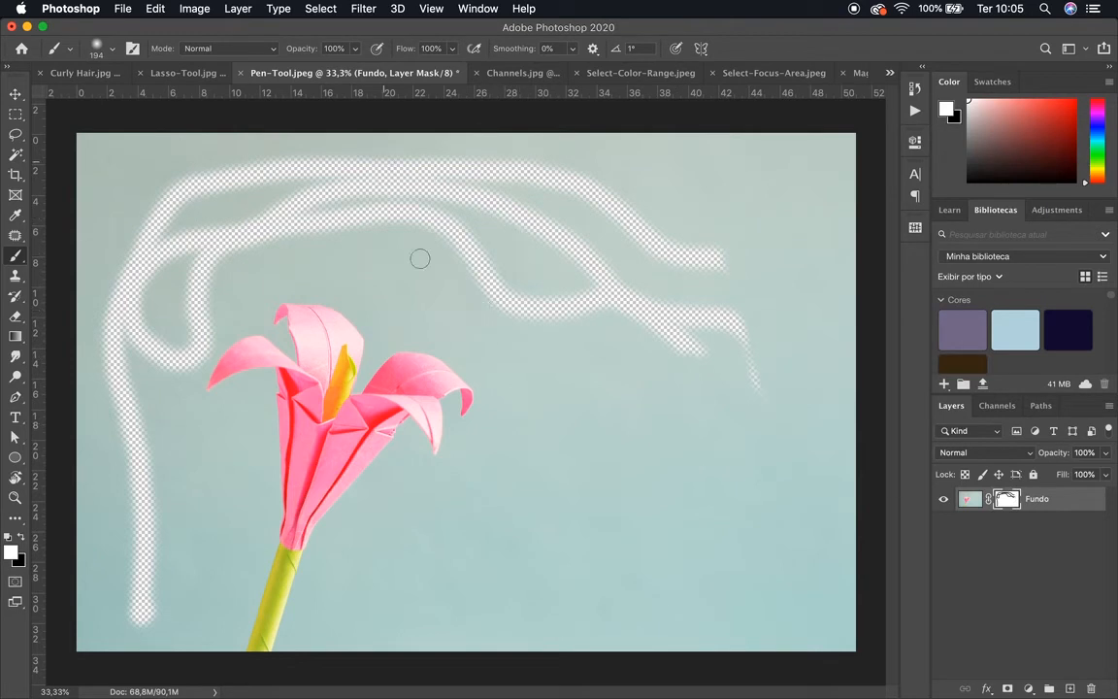
pyautogui.rightClick(675, 352)
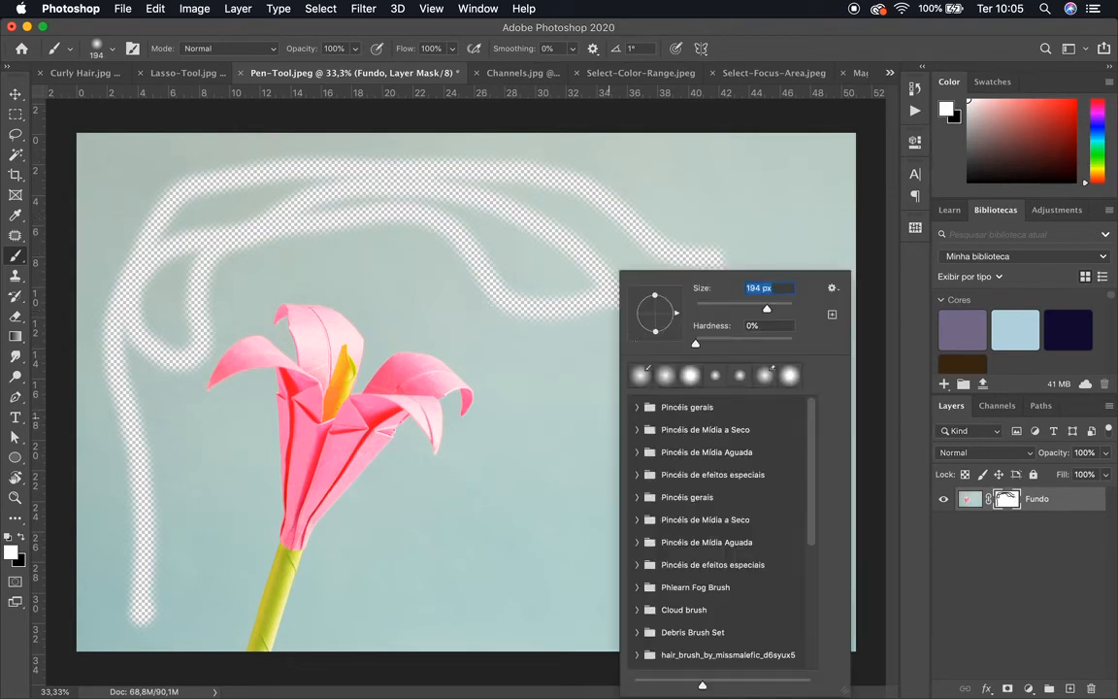
pyautogui.press('Escape')
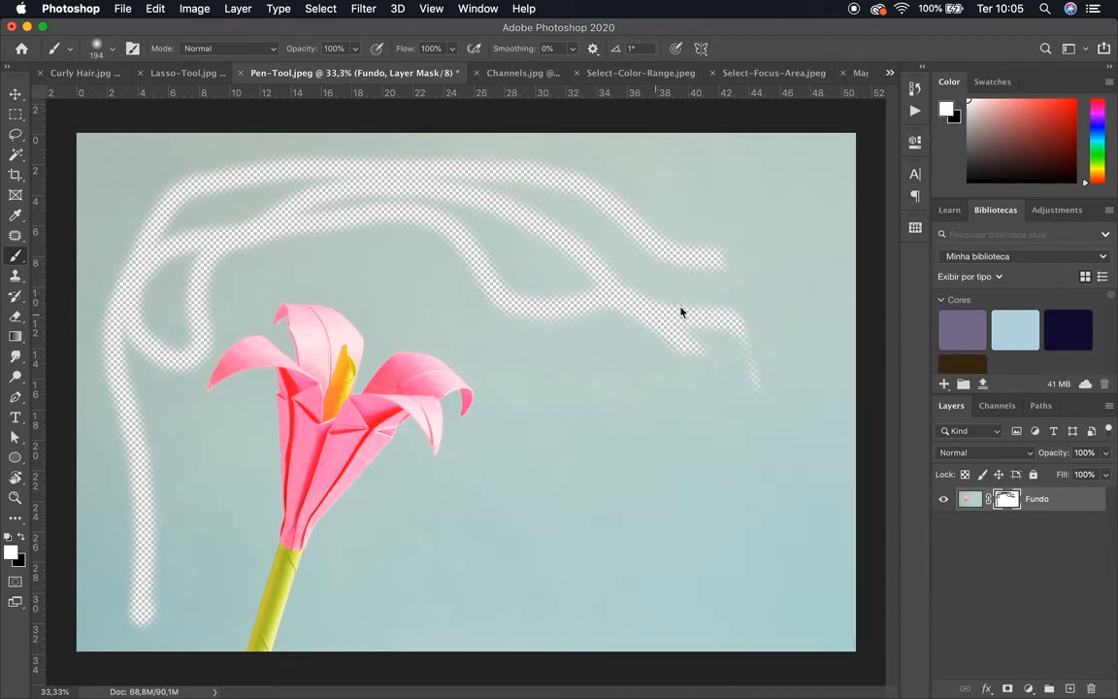
# Enlarge the brush to 412 px and paint white on the mask over more of the hidden strokes in the upper-right background.
pyautogui.rightClick(684, 309)
pyautogui.moveTo(775, 308); pyautogui.dragTo(809, 309)
pyautogui.press('Return')
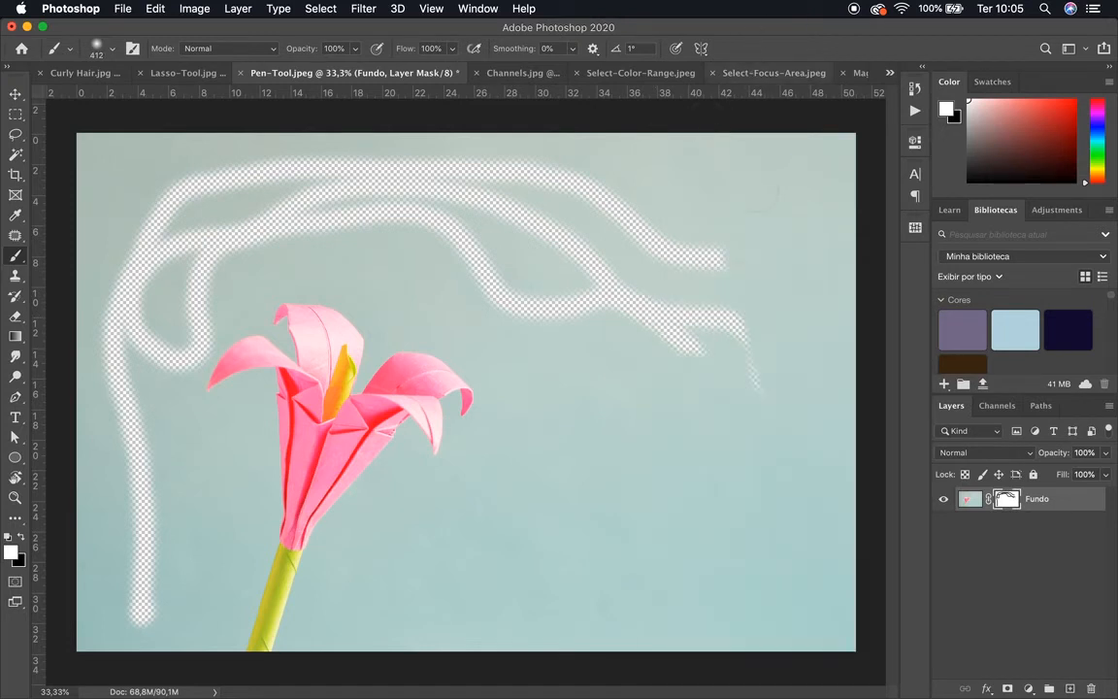
pyautogui.moveTo(662, 320)
pyautogui.mouseDown()
pyautogui.moveTo(622, 293)
pyautogui.moveTo(747, 365)
pyautogui.moveTo(704, 311)
pyautogui.moveTo(698, 250)
pyautogui.moveTo(733, 340)
pyautogui.moveTo(654, 275)
pyautogui.mouseUp()
pyautogui.moveTo(544, 306)
pyautogui.mouseDown()
pyautogui.moveTo(475, 277)
pyautogui.moveTo(525, 301)
pyautogui.moveTo(697, 248)
pyautogui.moveTo(523, 275)
pyautogui.moveTo(596, 260)
pyautogui.mouseUp()
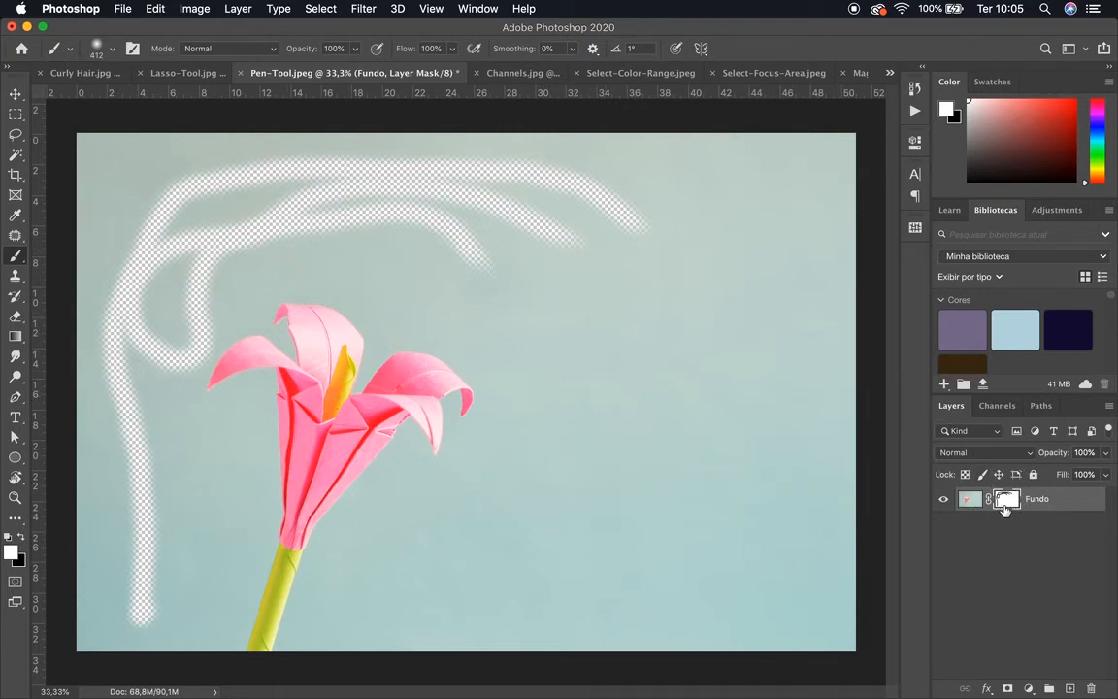
# Delete the Fundo layer's mask without applying it to the layer.
pyautogui.moveTo(1006, 507); pyautogui.dragTo(1061, 637)
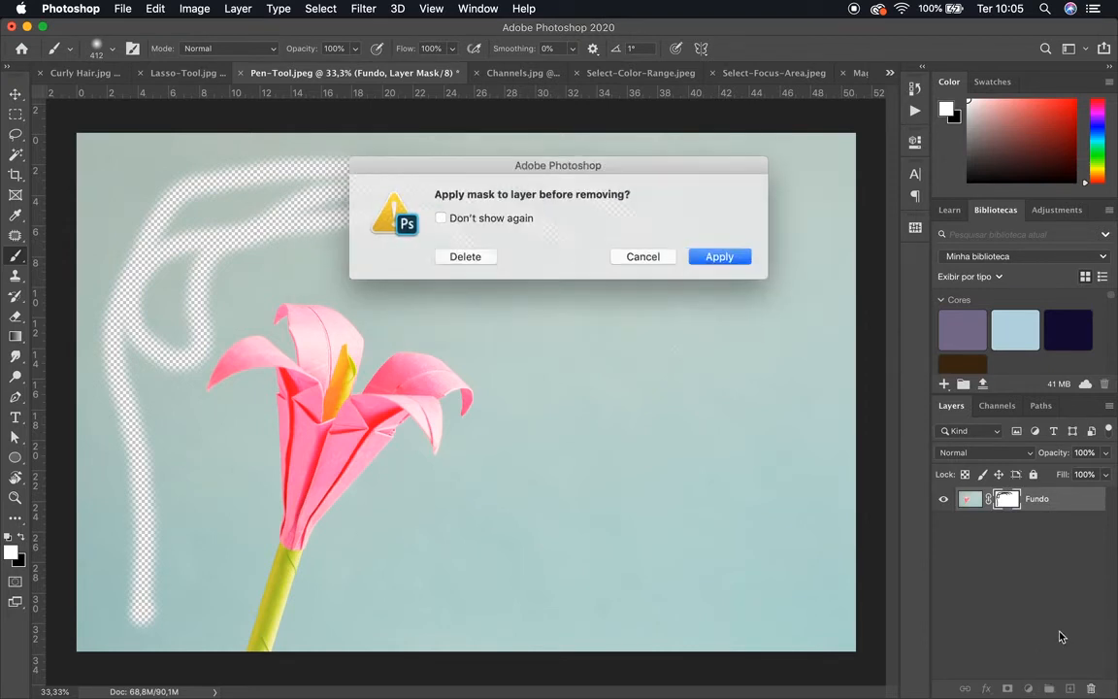
pyautogui.click(463, 258)
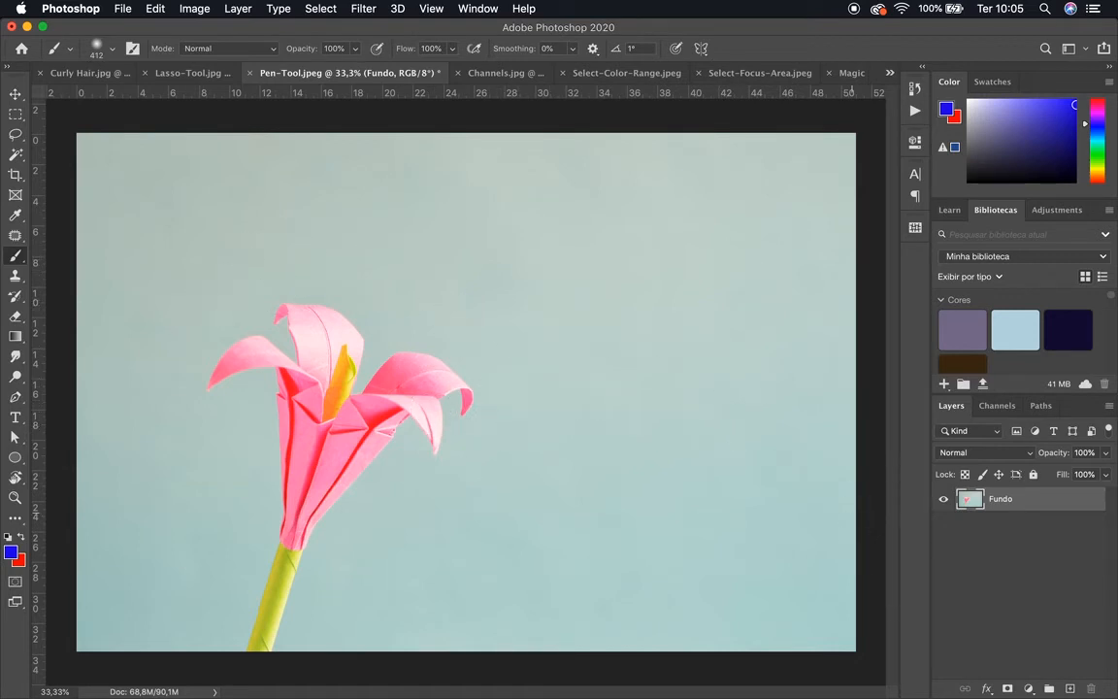
pyautogui.click(1031, 688)
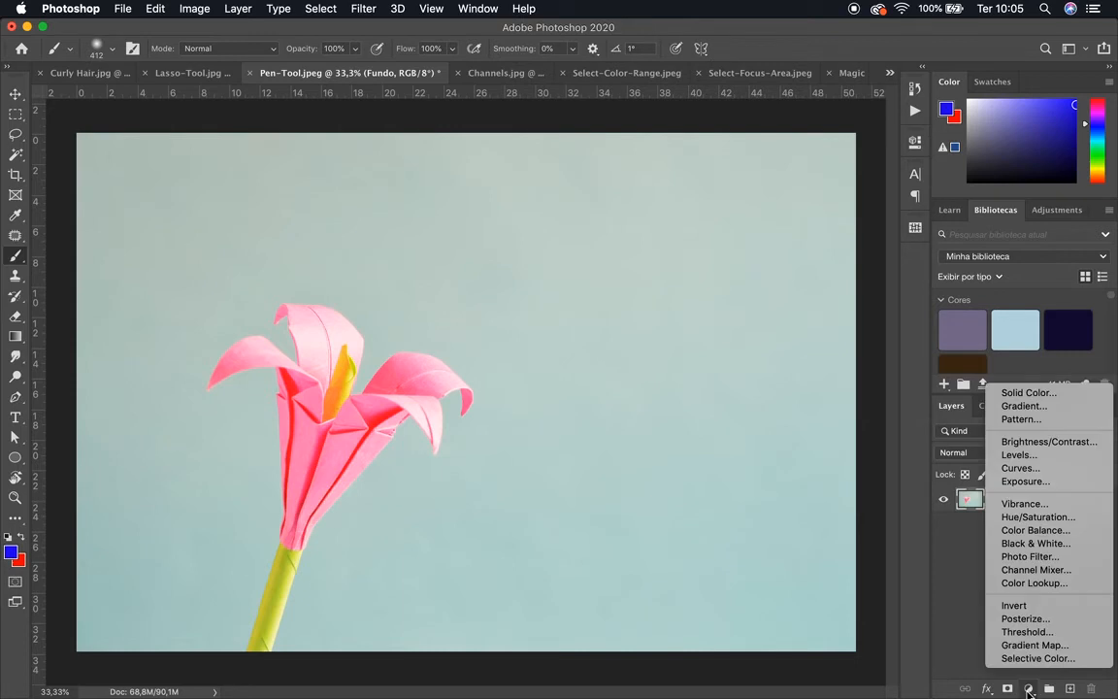
pyautogui.click(969, 614)
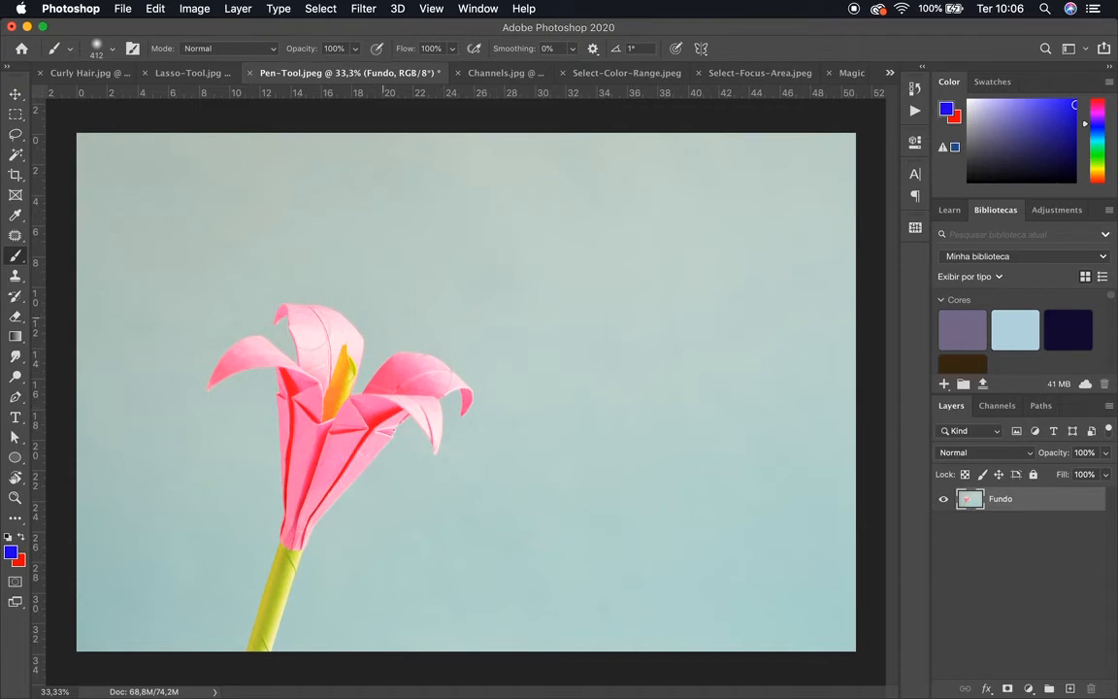
# Lasso a loose outline around the whole flower and turn the selection into a layer mask on the Fundo layer.
pyautogui.click(14, 135)
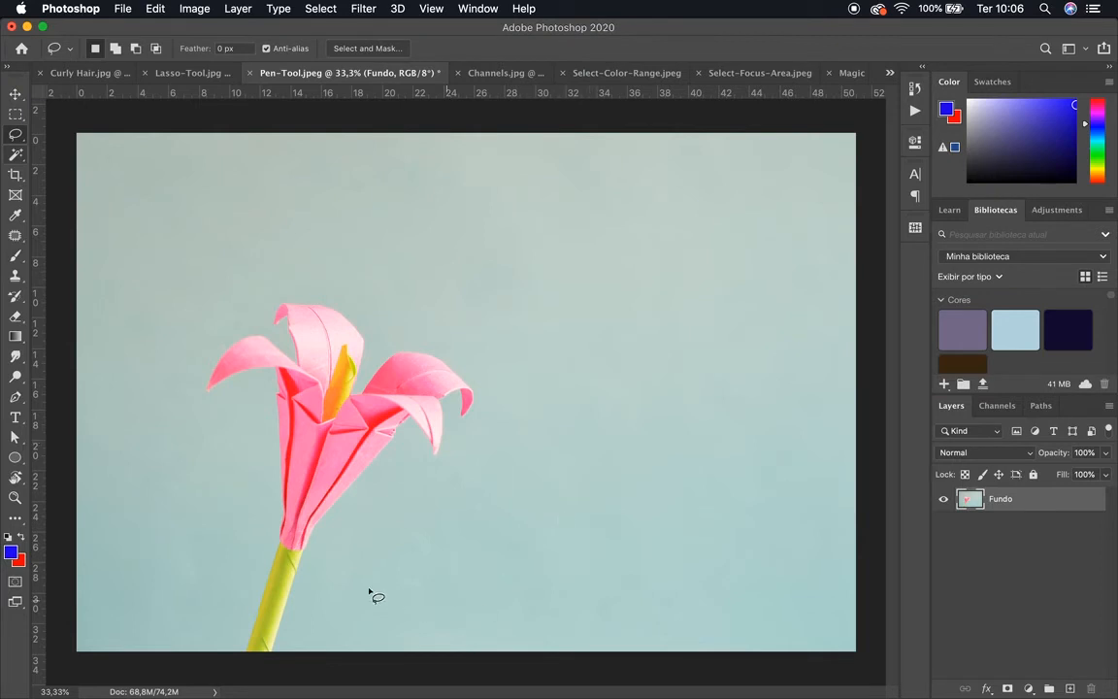
pyautogui.moveTo(342, 628)
pyautogui.mouseDown()
pyautogui.moveTo(341, 591)
pyautogui.moveTo(412, 537)
pyautogui.moveTo(540, 476)
pyautogui.moveTo(563, 405)
pyautogui.moveTo(384, 278)
pyautogui.moveTo(243, 267)
pyautogui.moveTo(199, 302)
pyautogui.moveTo(186, 355)
pyautogui.moveTo(183, 555)
pyautogui.moveTo(168, 652)
pyautogui.moveTo(228, 678)
pyautogui.moveTo(314, 666)
pyautogui.moveTo(329, 636)
pyautogui.mouseUp()
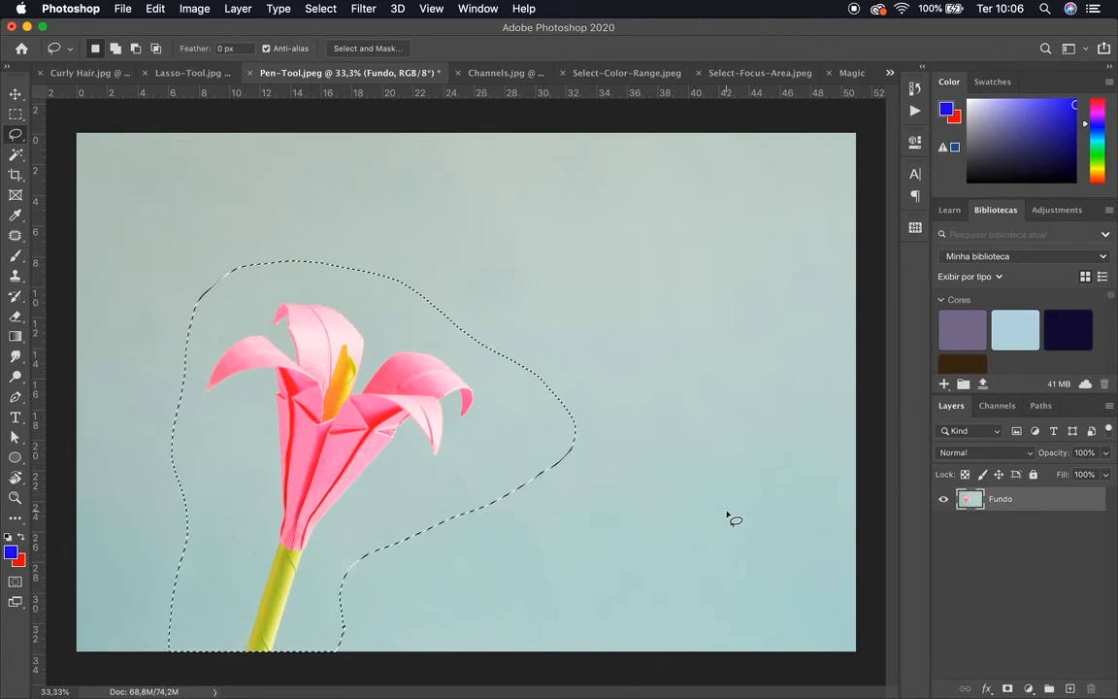
pyautogui.click(1007, 689)
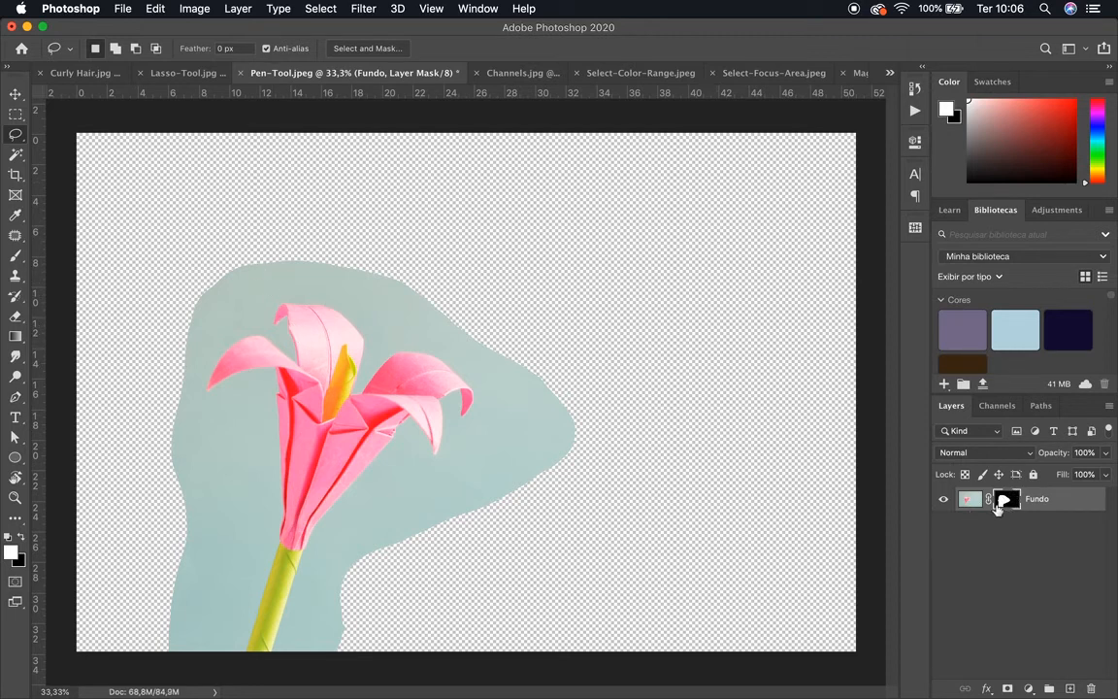
# Undo the selection-based layer mask and clear the lasso selection with the Rectangular Marquee tool.
pyautogui.press('super+z')
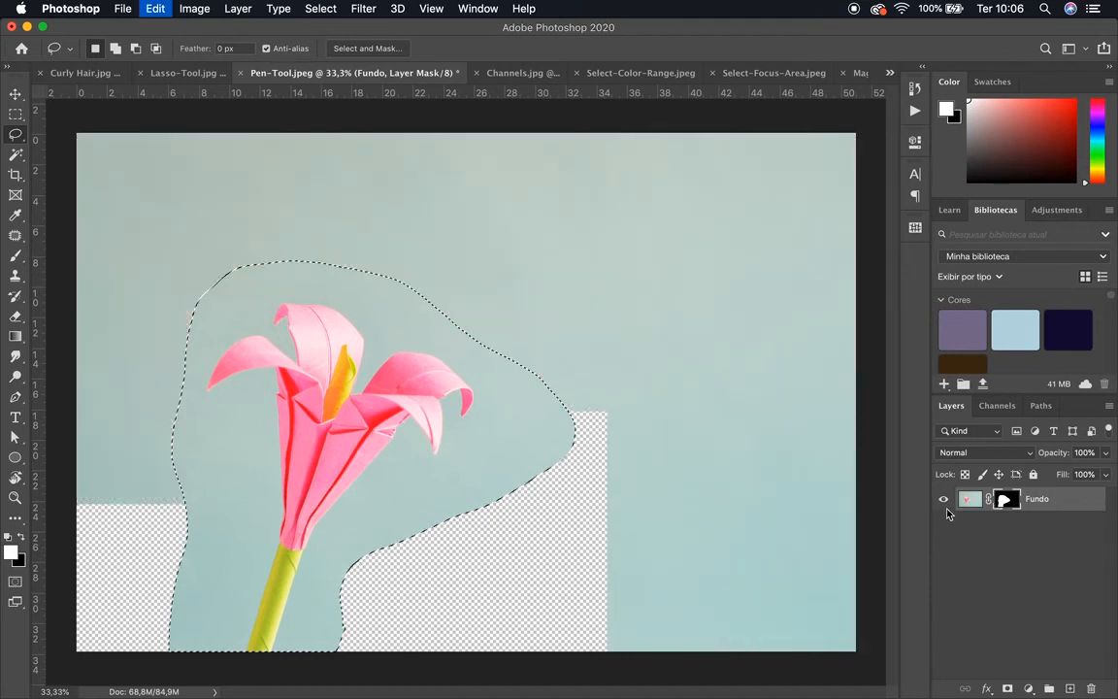
pyautogui.click(16, 113)
pyautogui.click(538, 252)
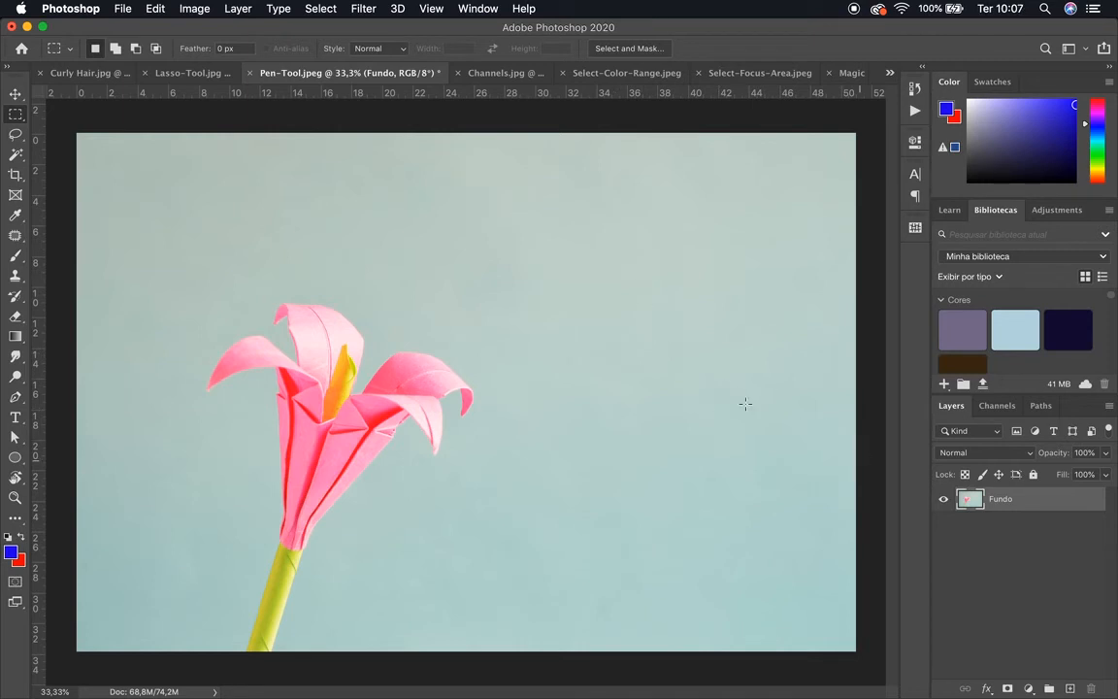
# Add a Gradient Map adjustment layer above the Fundo layer and open its gradient for editing.
pyautogui.click(1029, 688)
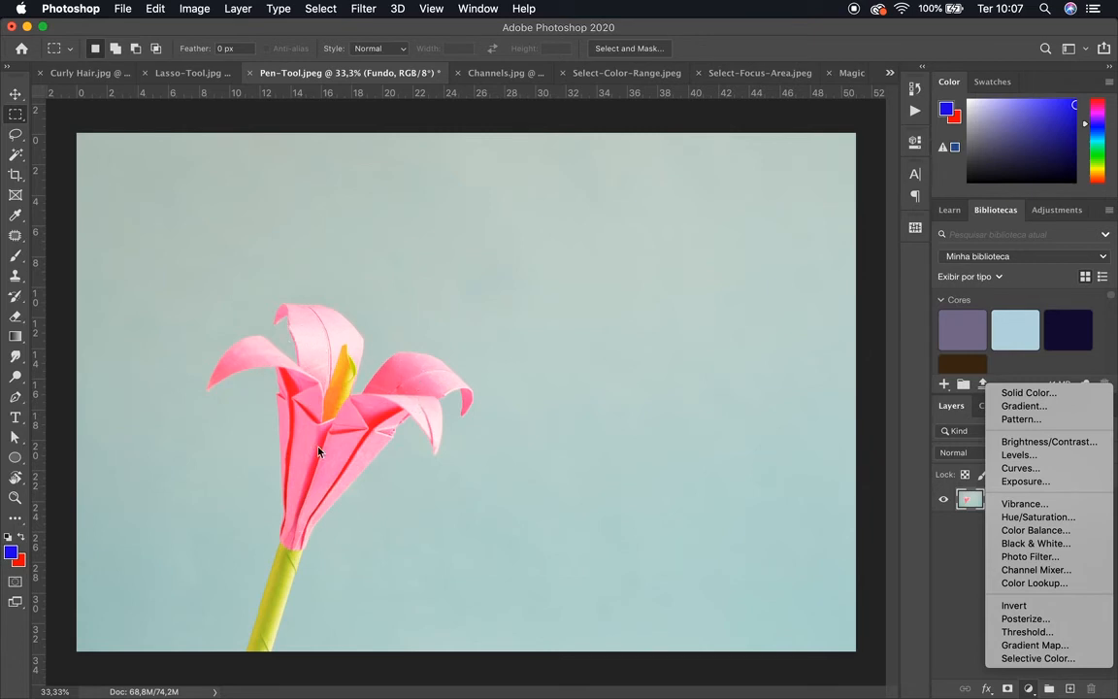
pyautogui.click(1016, 645)
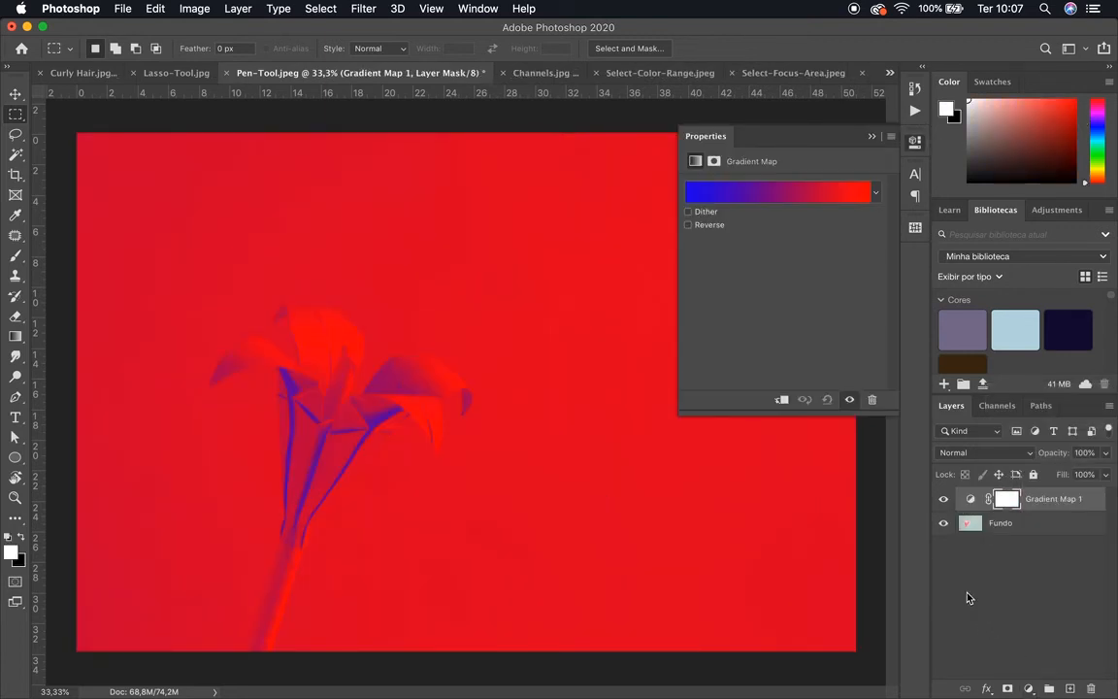
pyautogui.click(769, 195)
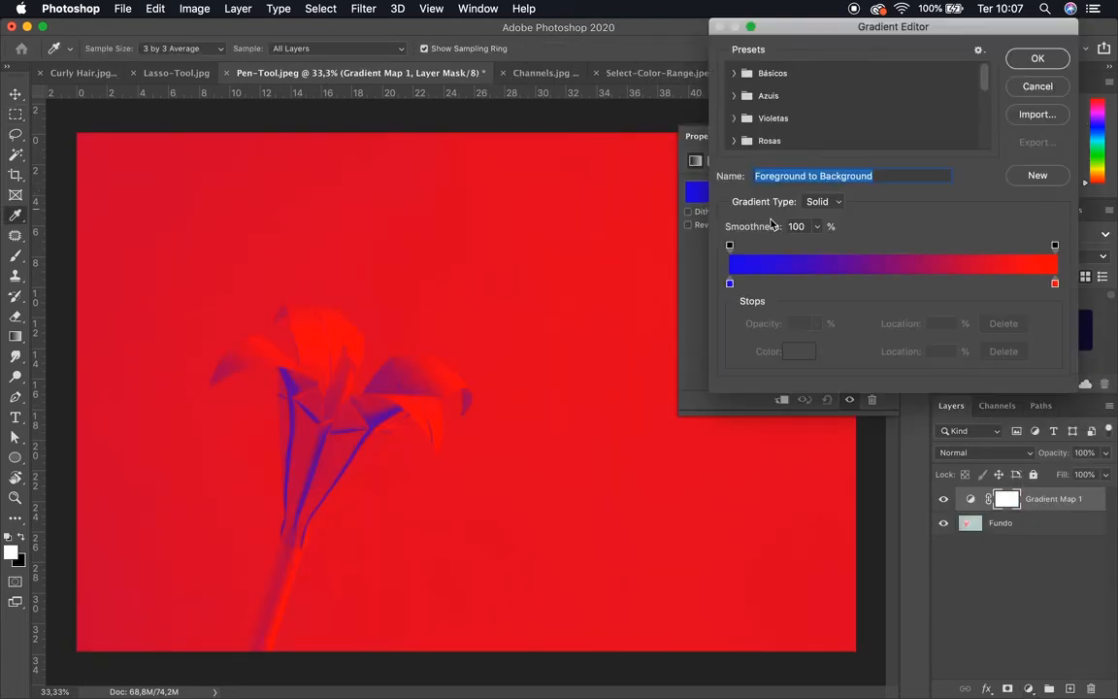
# Change the gradient's red end stop to the orange e6ac10.
pyautogui.doubleClick(1054, 284)
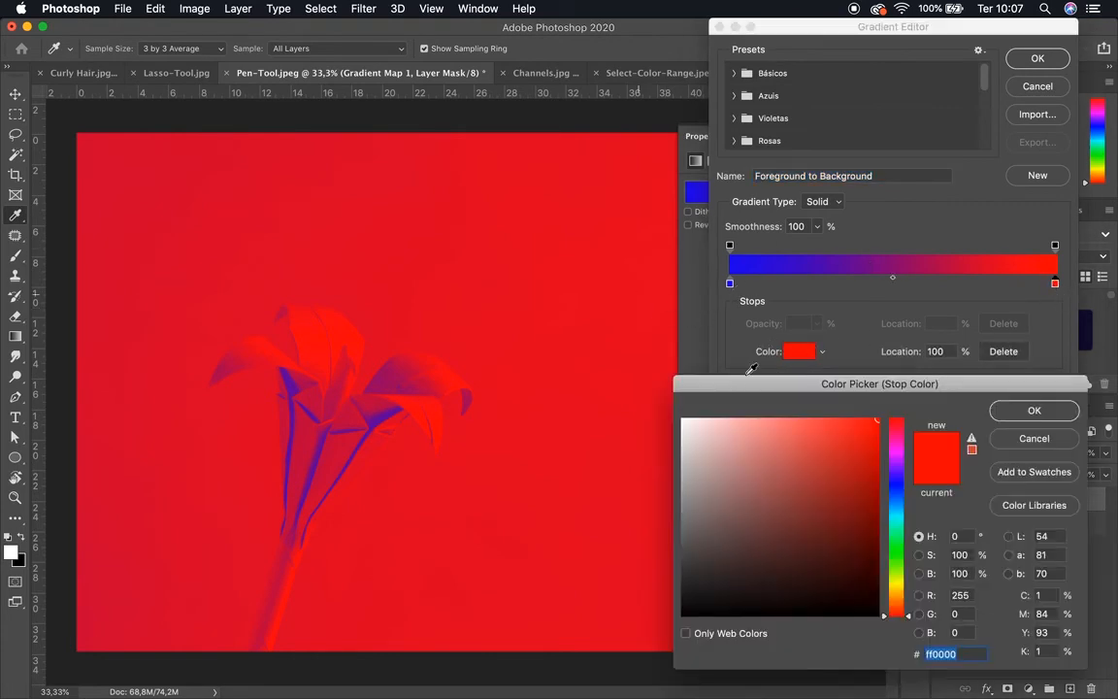
pyautogui.moveTo(897, 607); pyautogui.dragTo(898, 588)
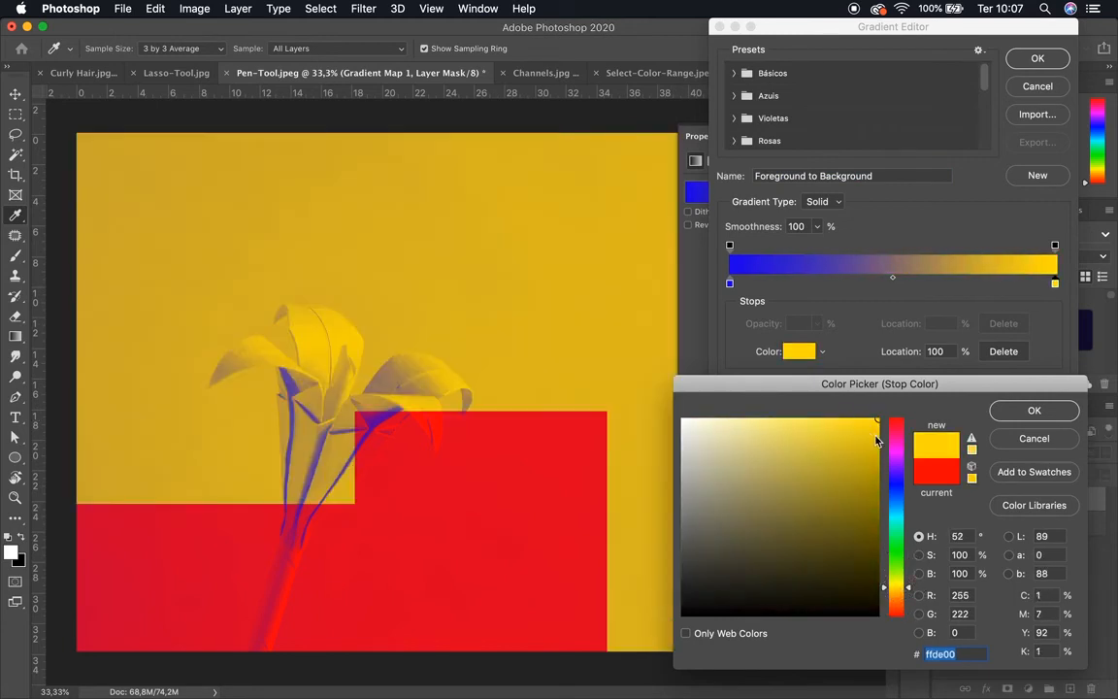
pyautogui.click(864, 438)
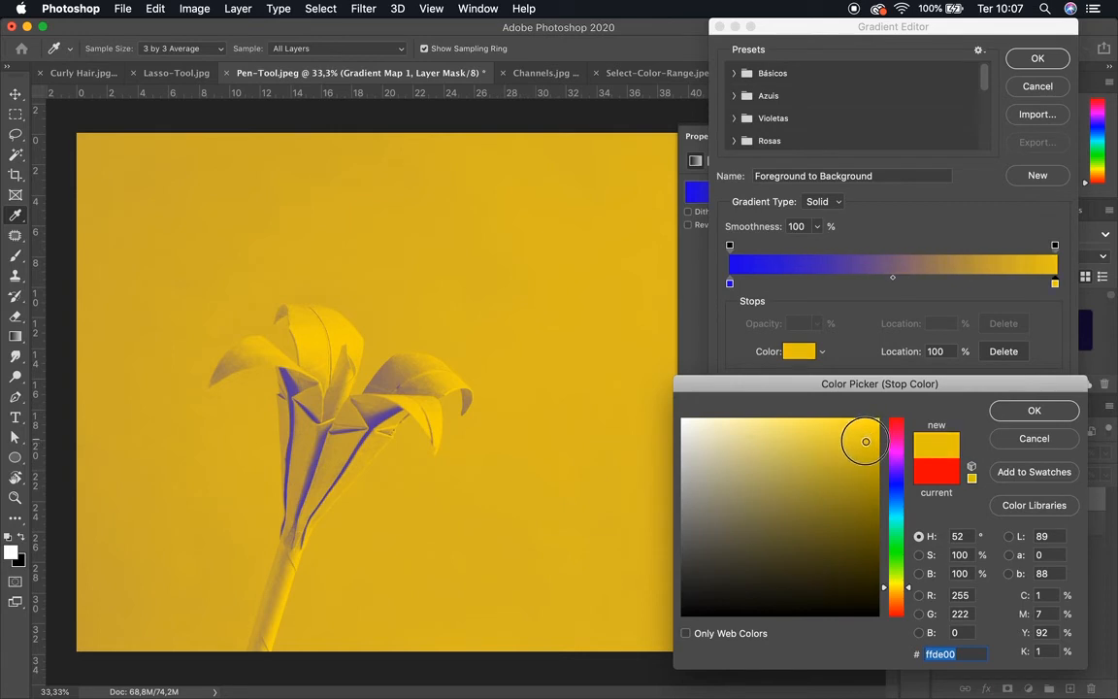
pyautogui.click(864, 437)
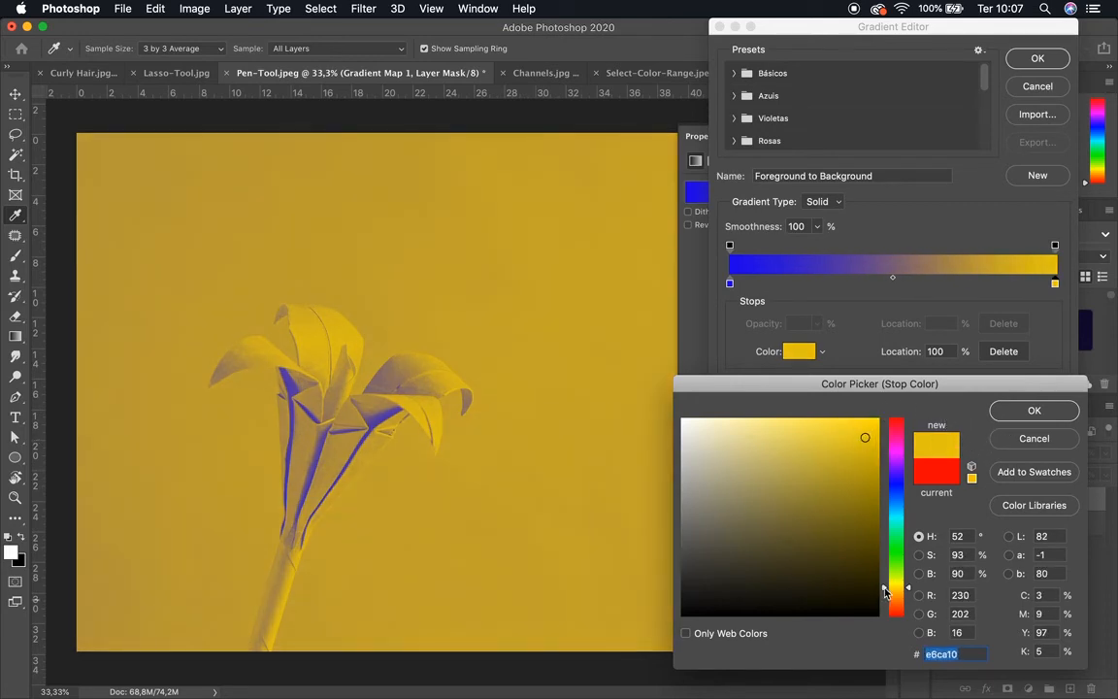
pyautogui.click(883, 590)
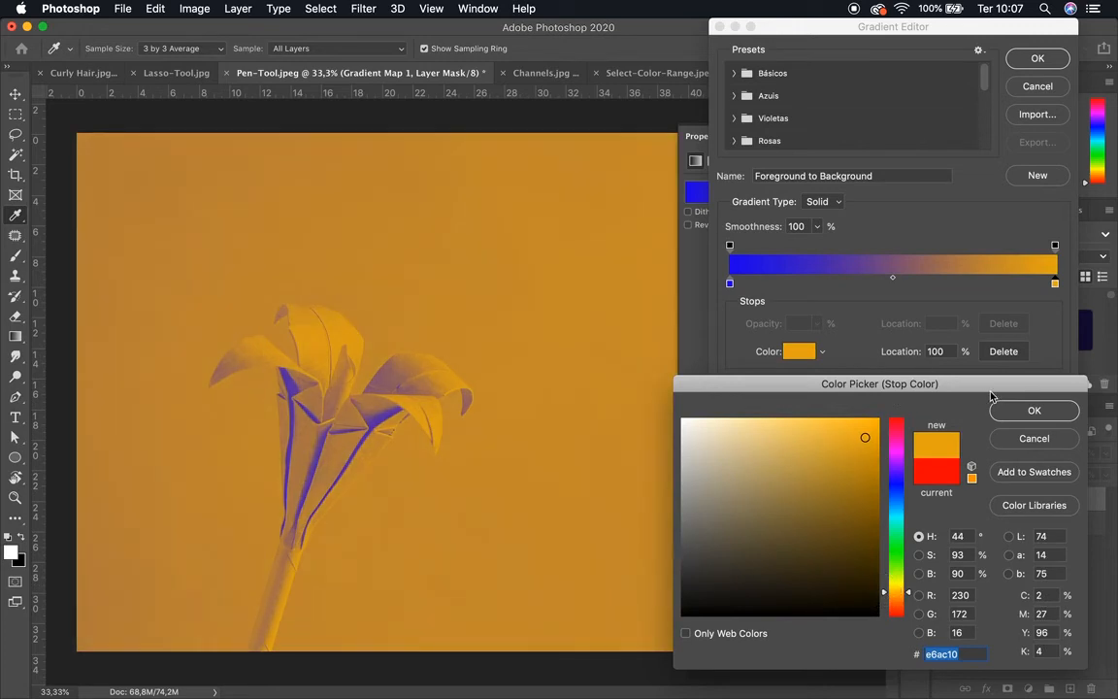
pyautogui.click(1034, 410)
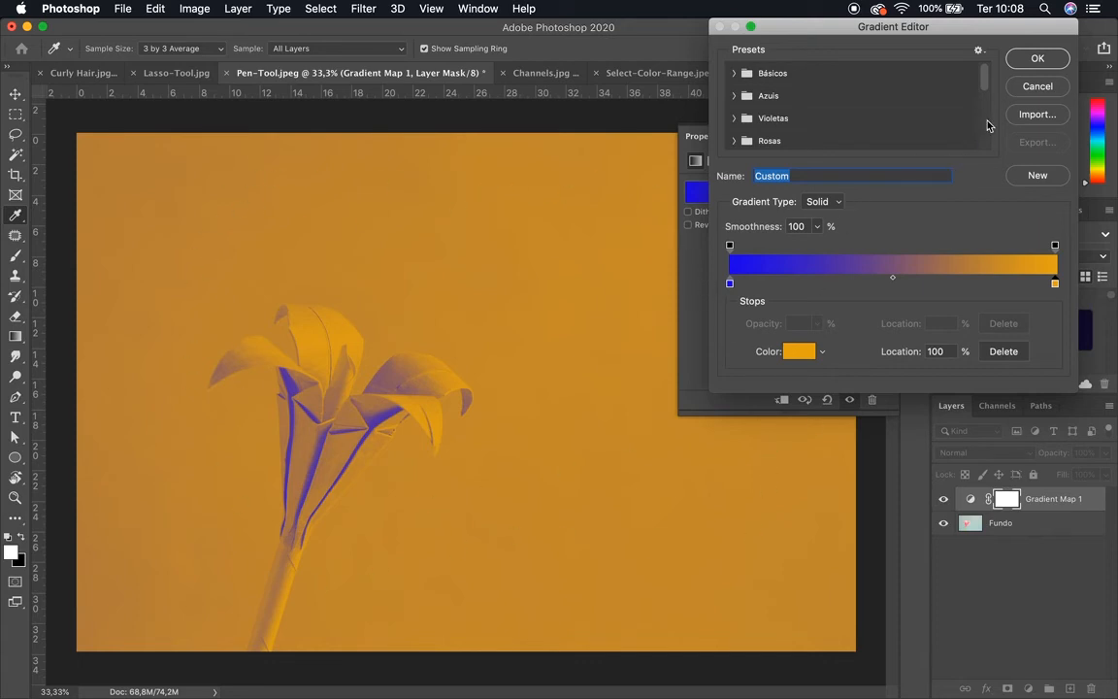
# Discard the gradient edits and delete the Gradient Map adjustment layer.
pyautogui.click(1034, 88)
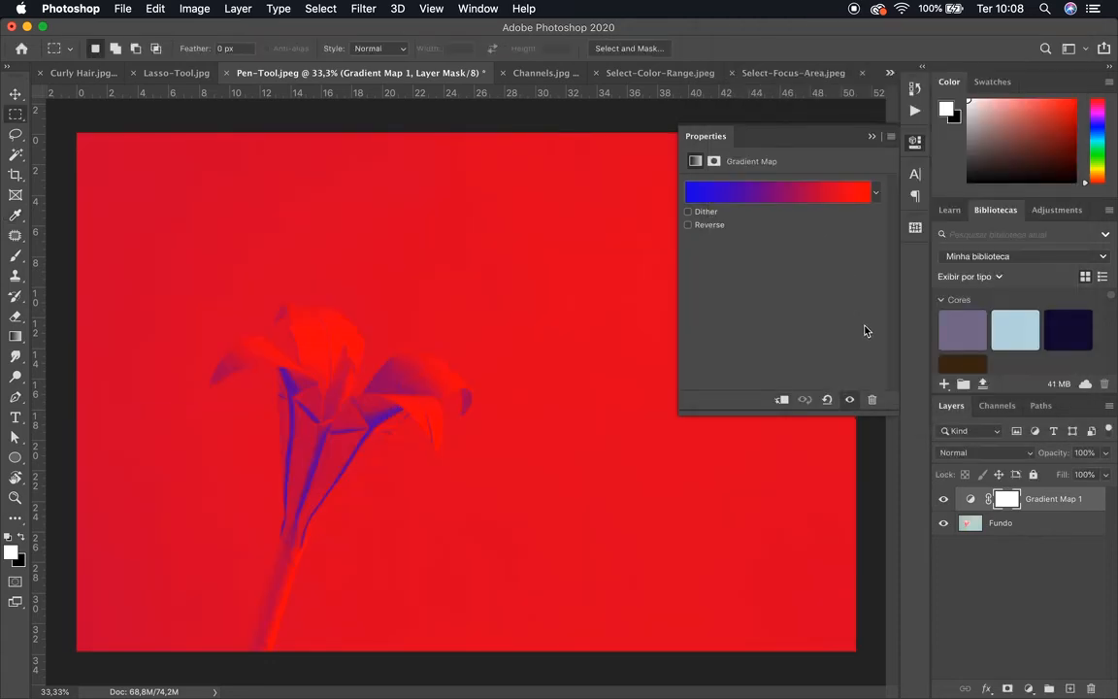
pyautogui.press('BackSpace')
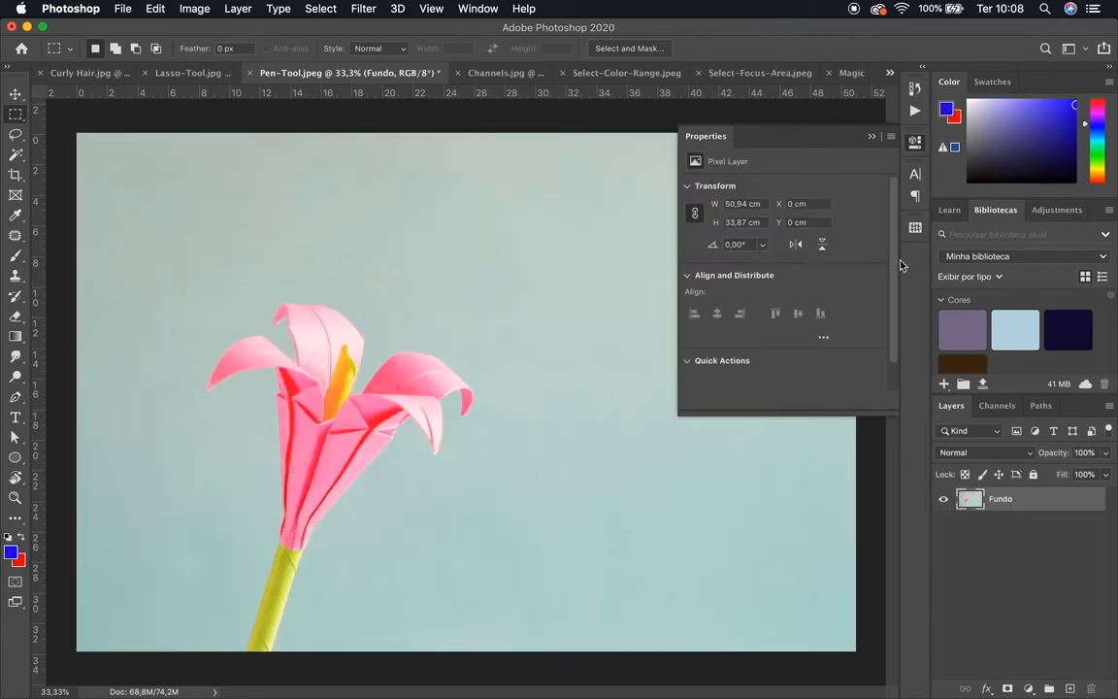
# Select the entire canvas with the Rectangular Marquee tool and add a new empty layer above Fundo.
pyautogui.click(872, 138)
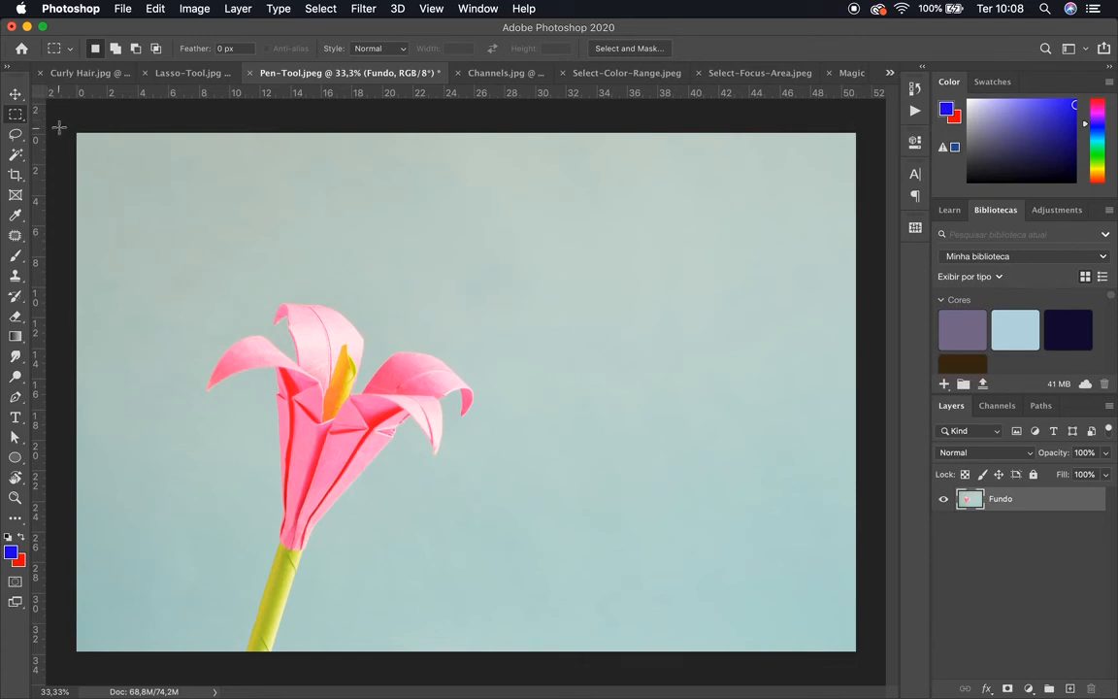
pyautogui.moveTo(58, 126); pyautogui.dragTo(1091, 689)
pyautogui.click(1069, 687)
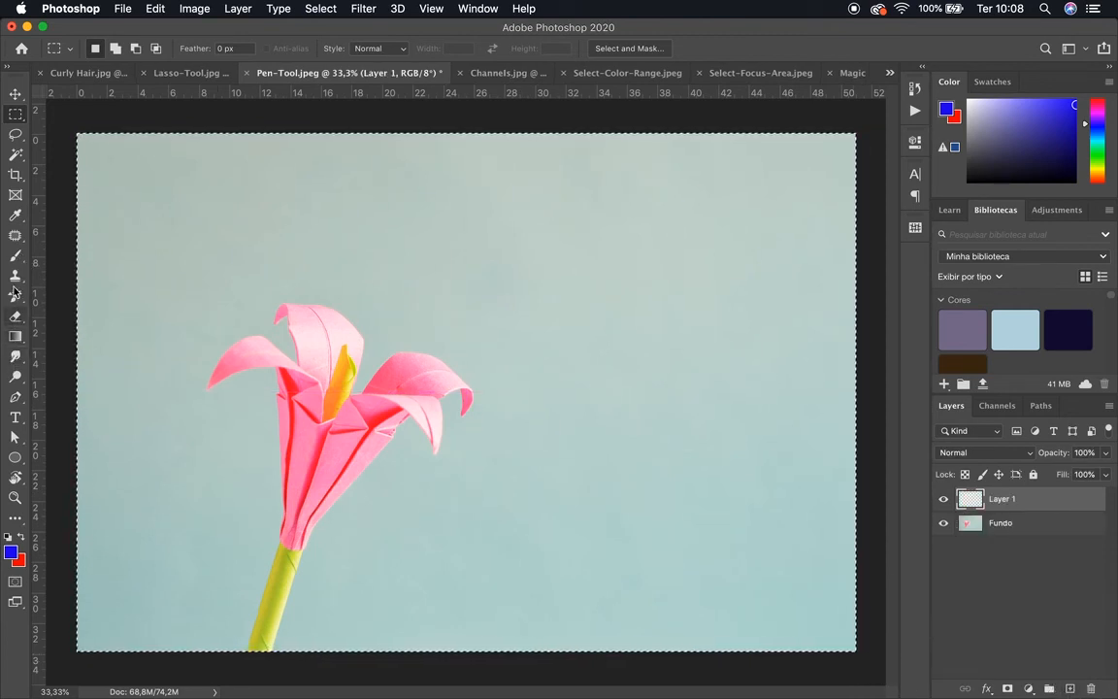
# Fill the selected area of the new layer with the blue foreground colour 1c00ed using the Paint Bucket tool.
pyautogui.click(23, 342)
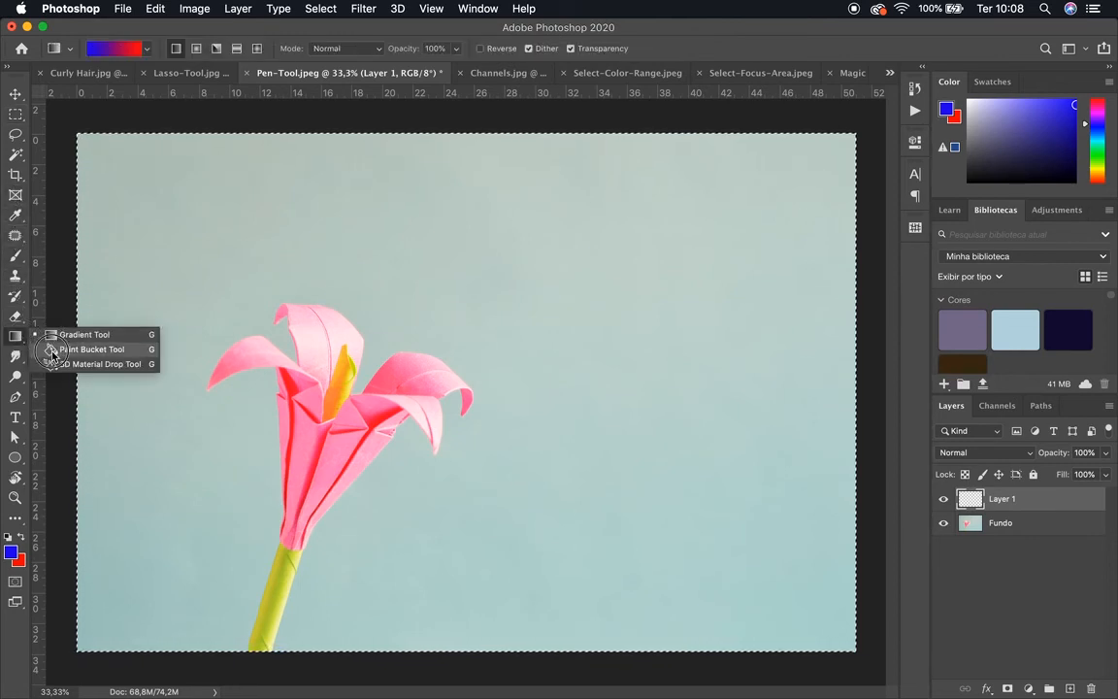
pyautogui.click(51, 352)
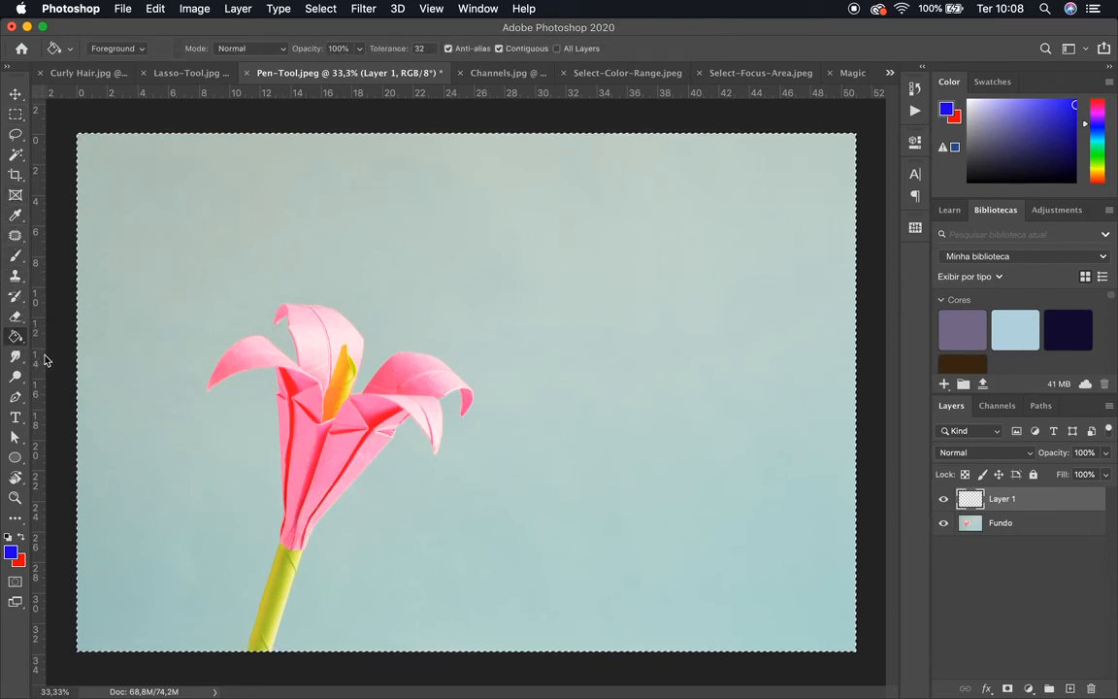
pyautogui.click(11, 552)
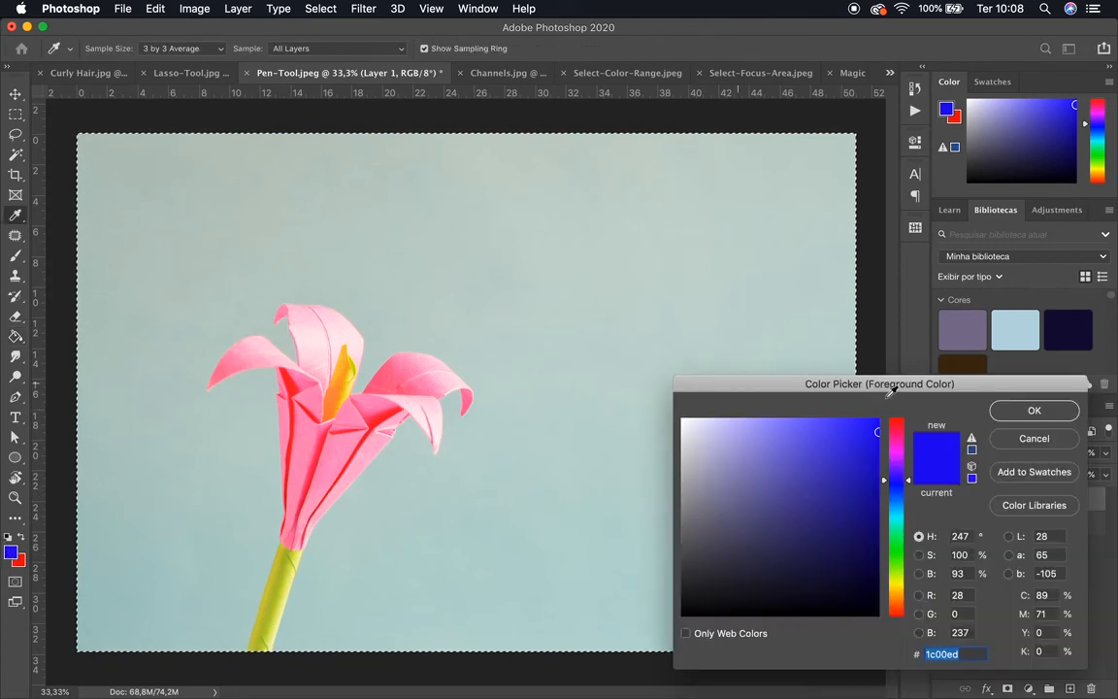
pyautogui.click(1034, 410)
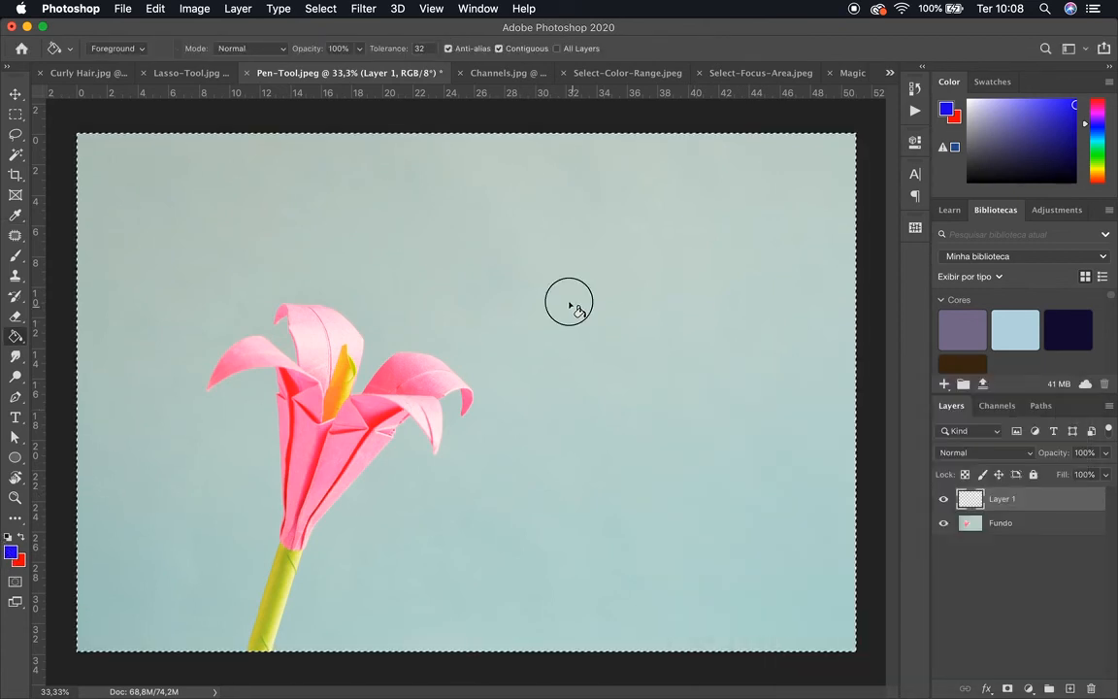
pyautogui.click(575, 309)
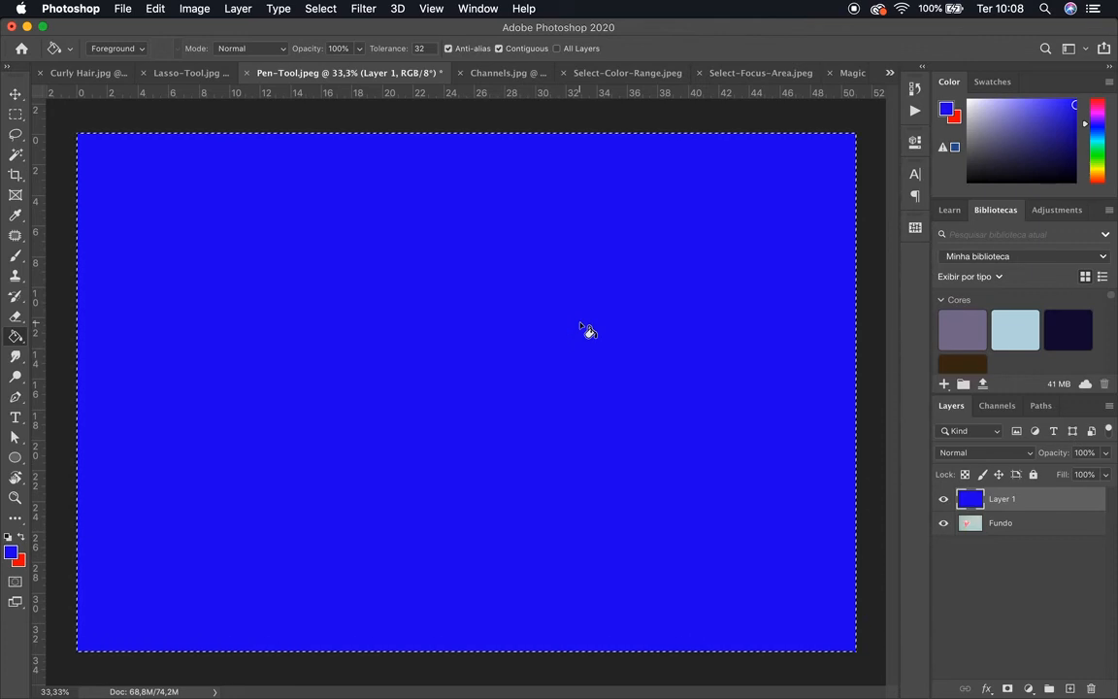
# Change the foreground colour to green 27ed00 and refill the selected area of Layer 1 with it.
pyautogui.click(10, 550)
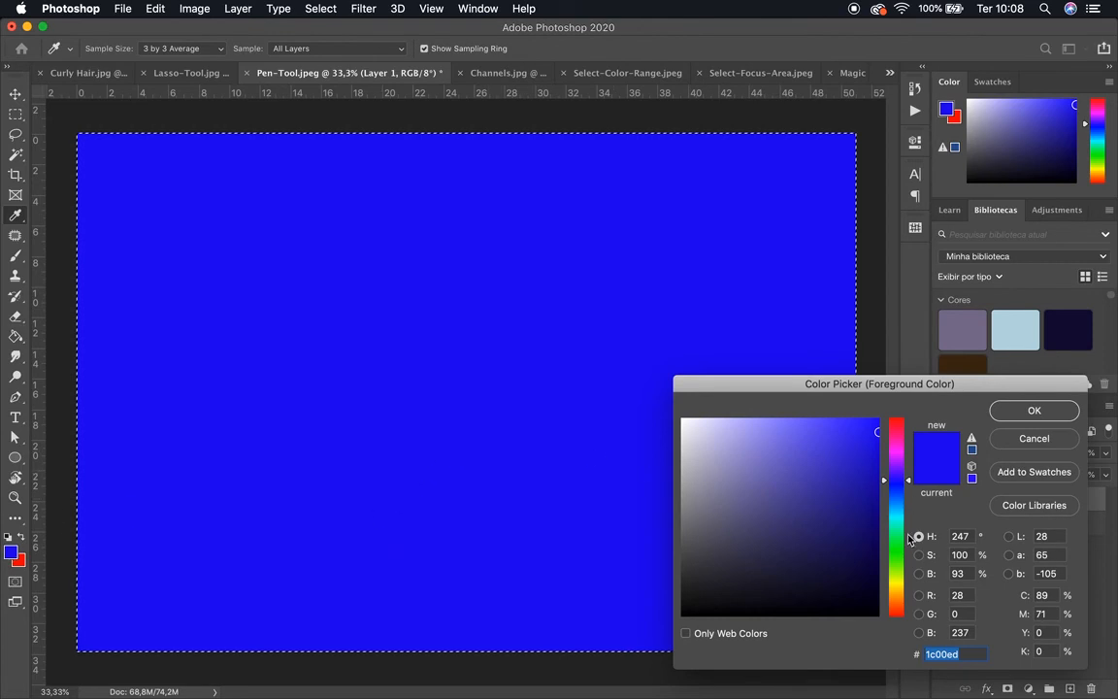
pyautogui.moveTo(908, 540)
pyautogui.mouseDown()
pyautogui.moveTo(894, 537)
pyautogui.moveTo(894, 555)
pyautogui.mouseUp()
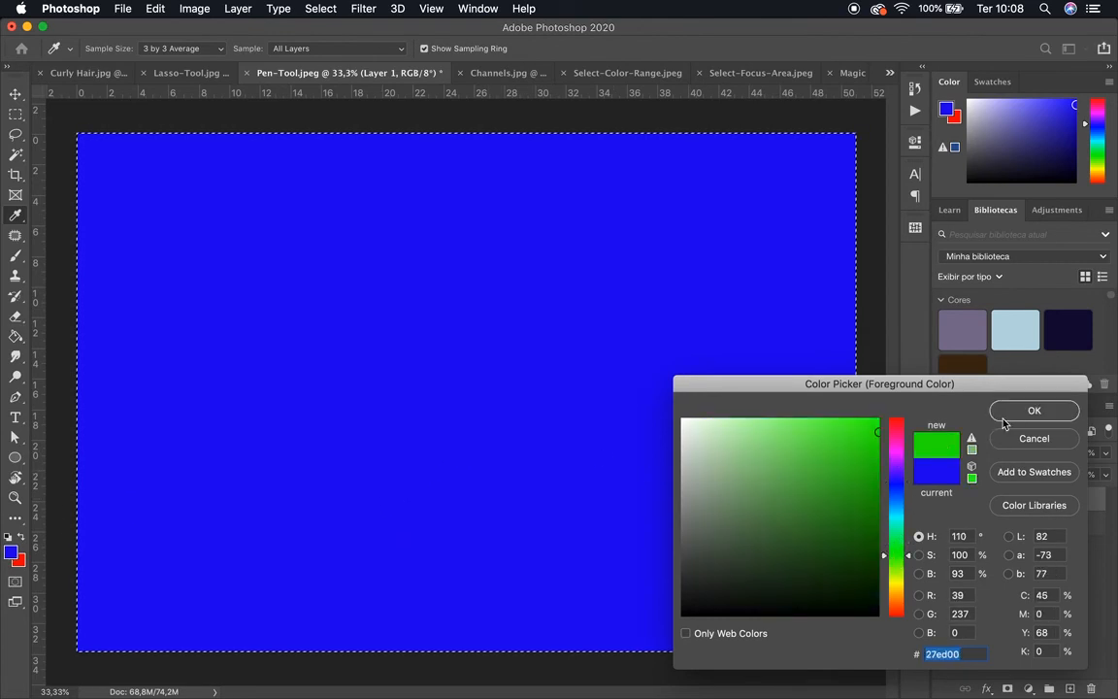
pyautogui.click(1032, 410)
pyautogui.press('g')
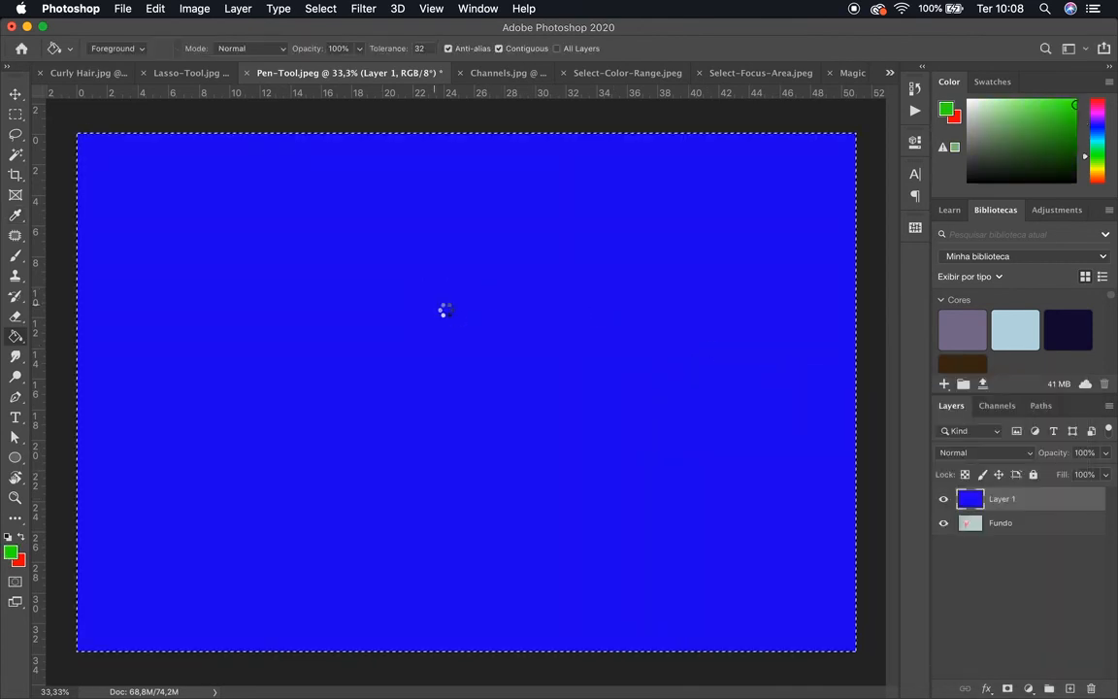
pyautogui.click(448, 308)
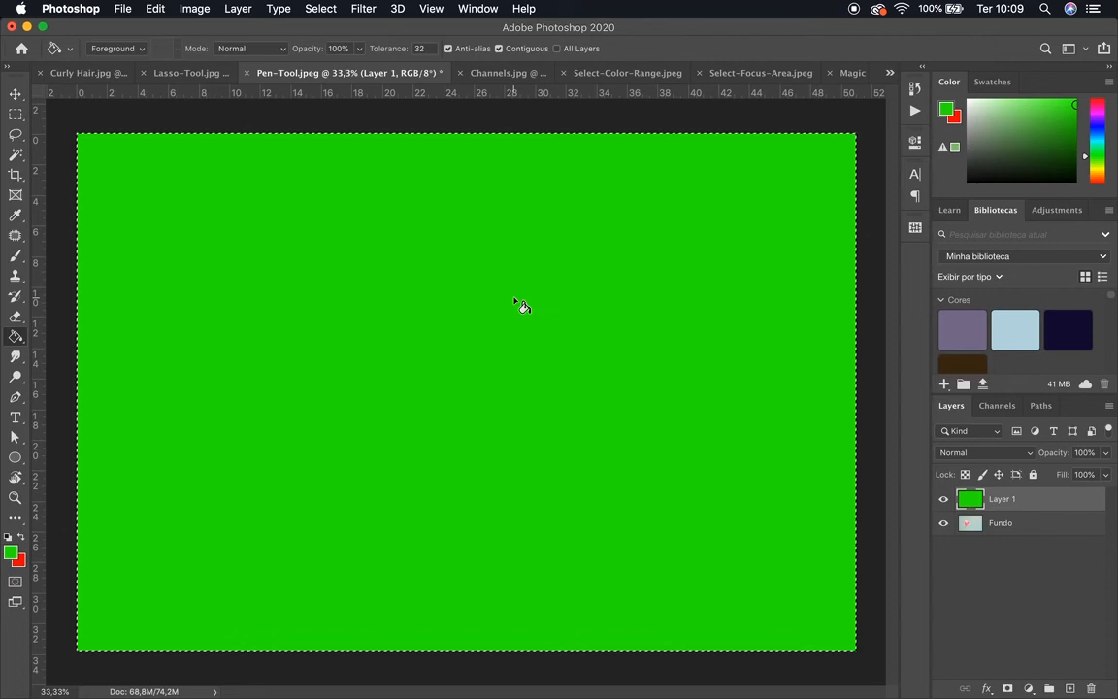
# Clear the canvas selection and delete the green-filled Layer 1.
pyautogui.press('super+d')
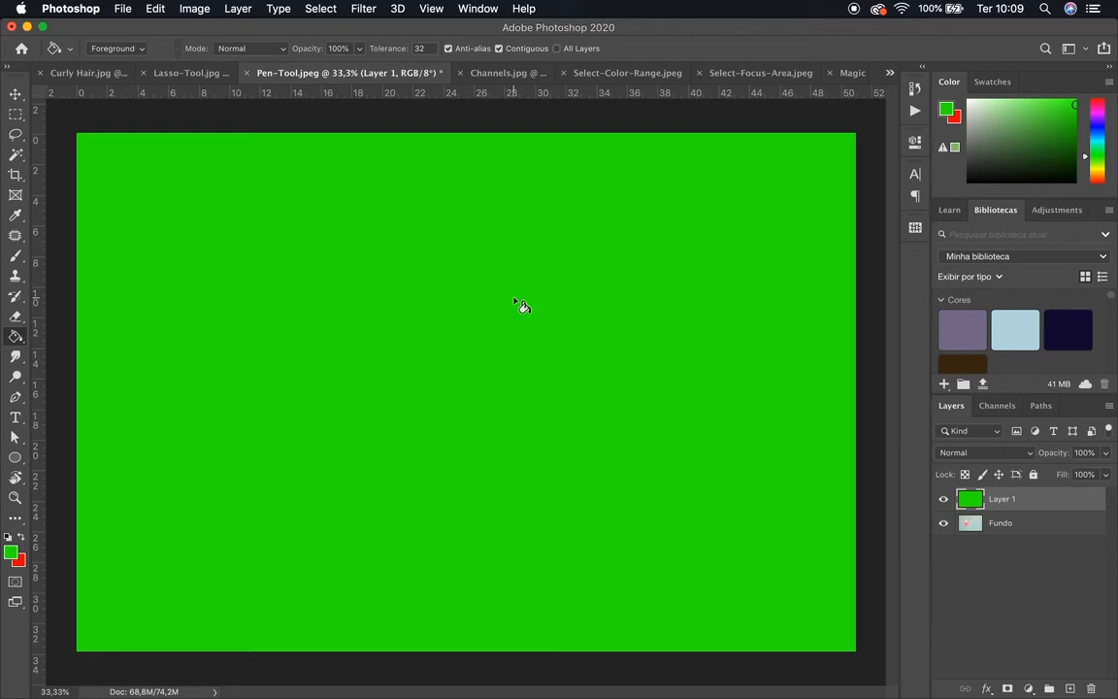
pyautogui.click(16, 113)
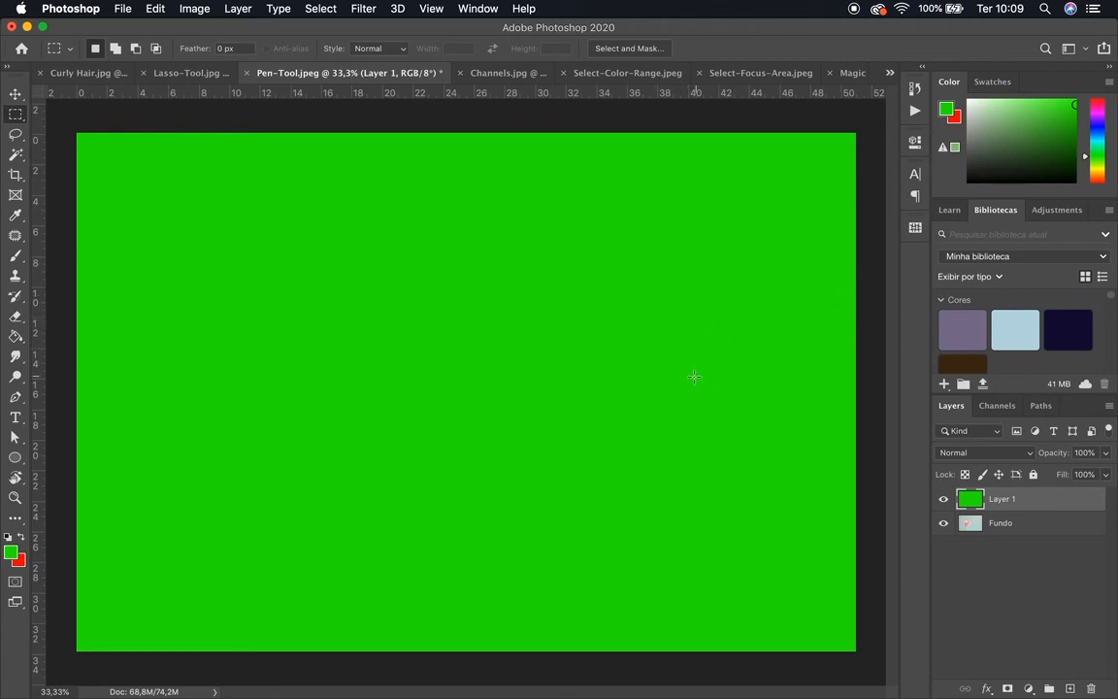
pyautogui.press('BackSpace')
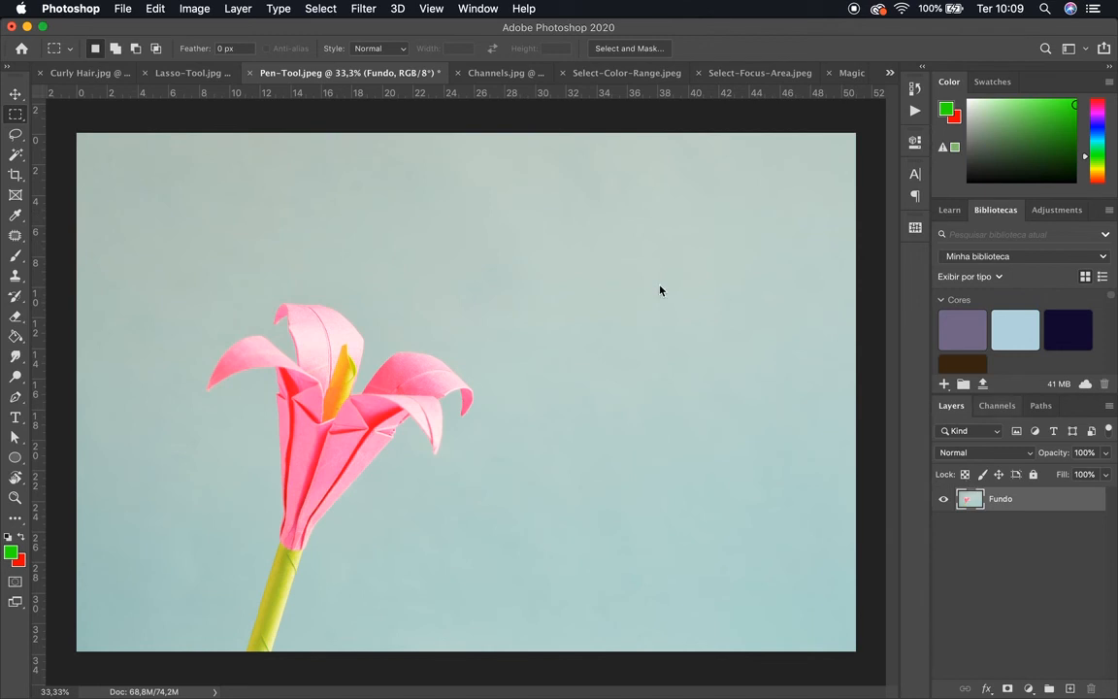
# Add a Solid Color fill layer above Fundo in the pinkish red ed0059.
pyautogui.click(1029, 688)
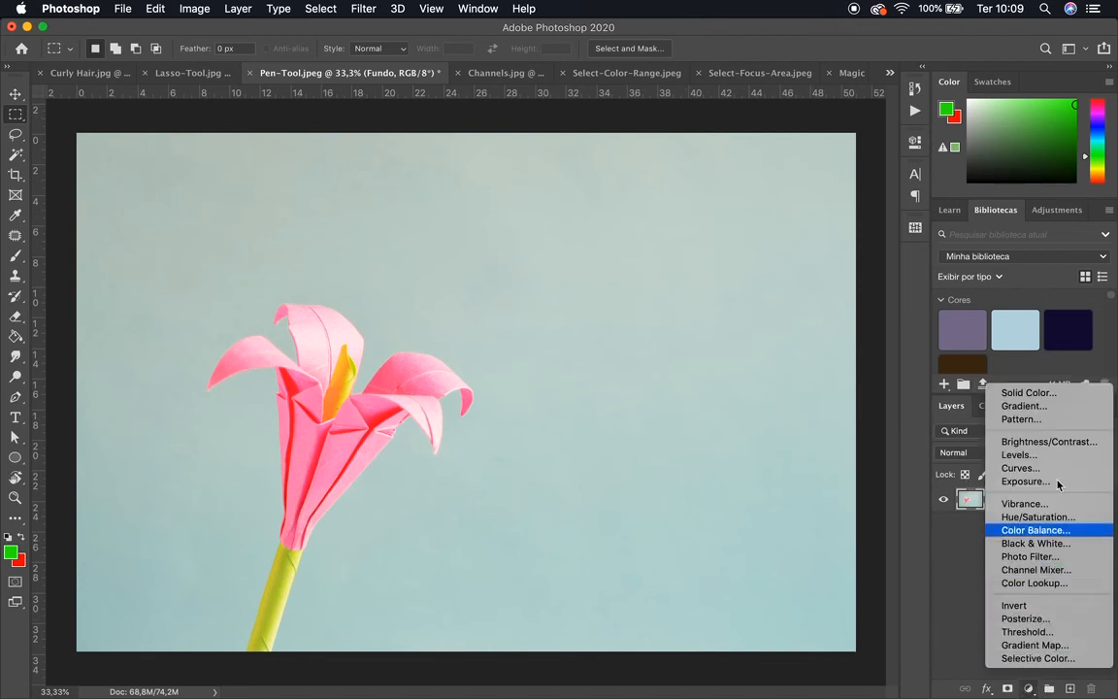
pyautogui.click(1018, 392)
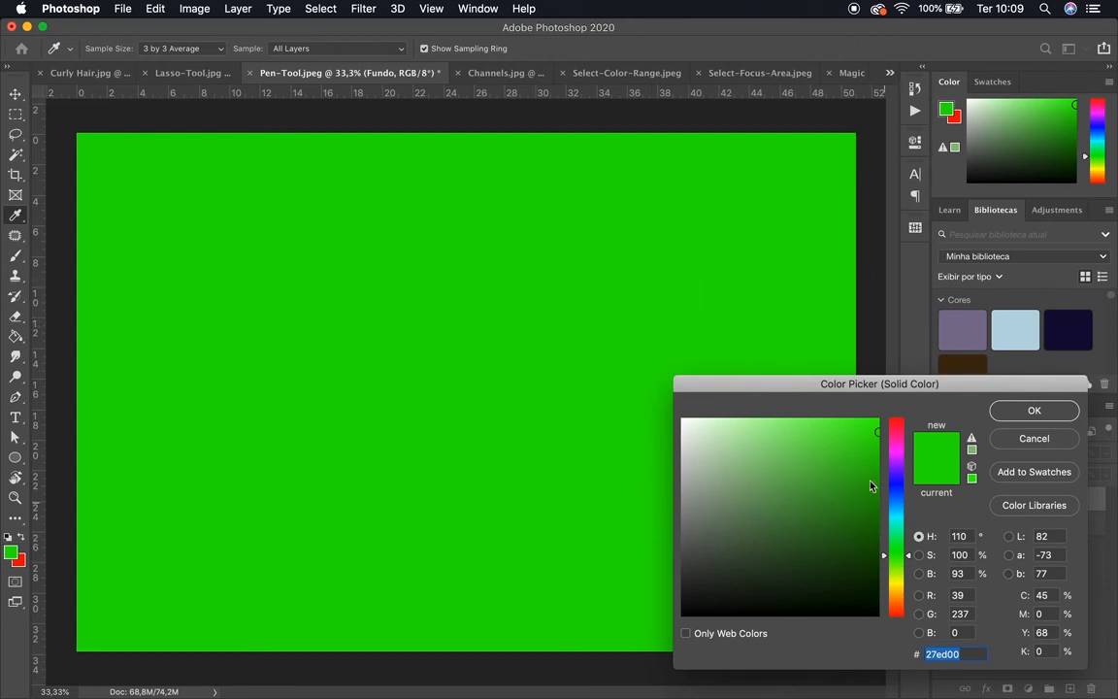
pyautogui.click(897, 425)
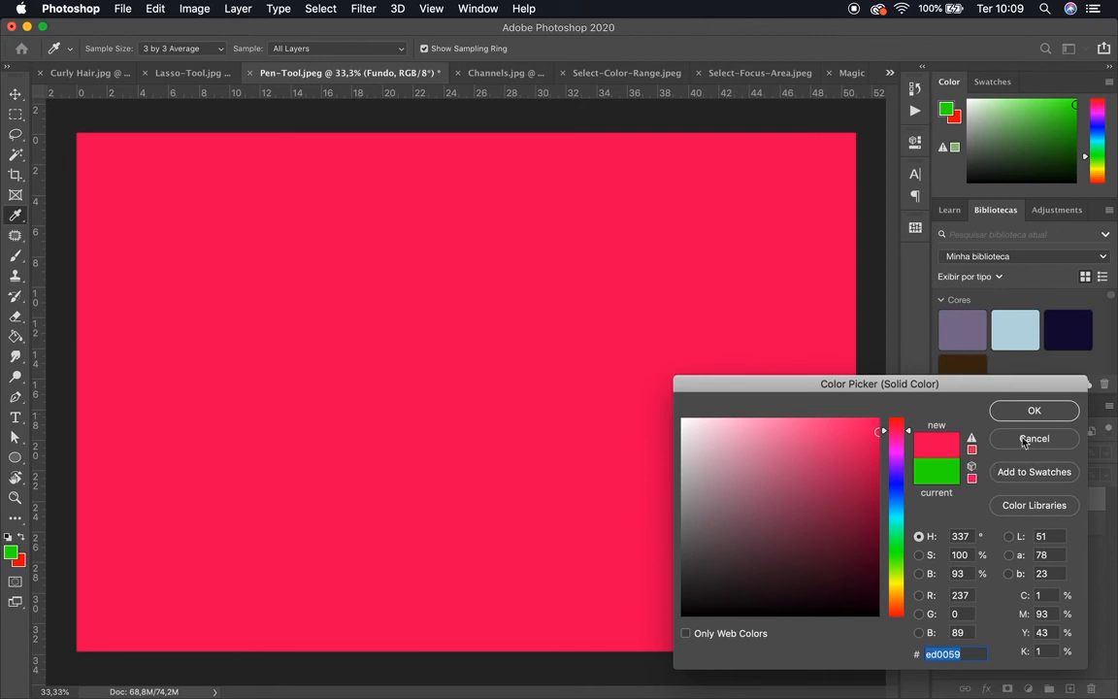
pyautogui.click(1003, 408)
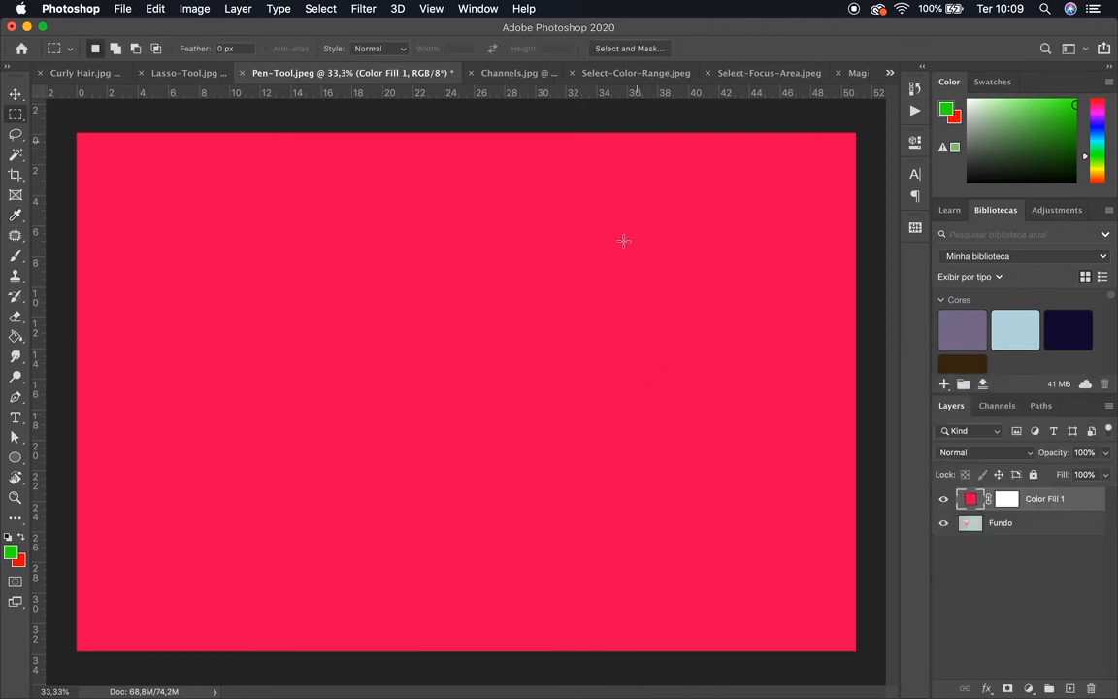
# Rename the solid colour fill layer to "Fundo Magenta".
pyautogui.doubleClick(1034, 500)
pyautogui.write('Fund')
pyautogui.write('o Rosa')
pyautogui.press('BackSpace')
pyautogui.press('BackSpace')
pyautogui.write('M')
pyautogui.press('Return')
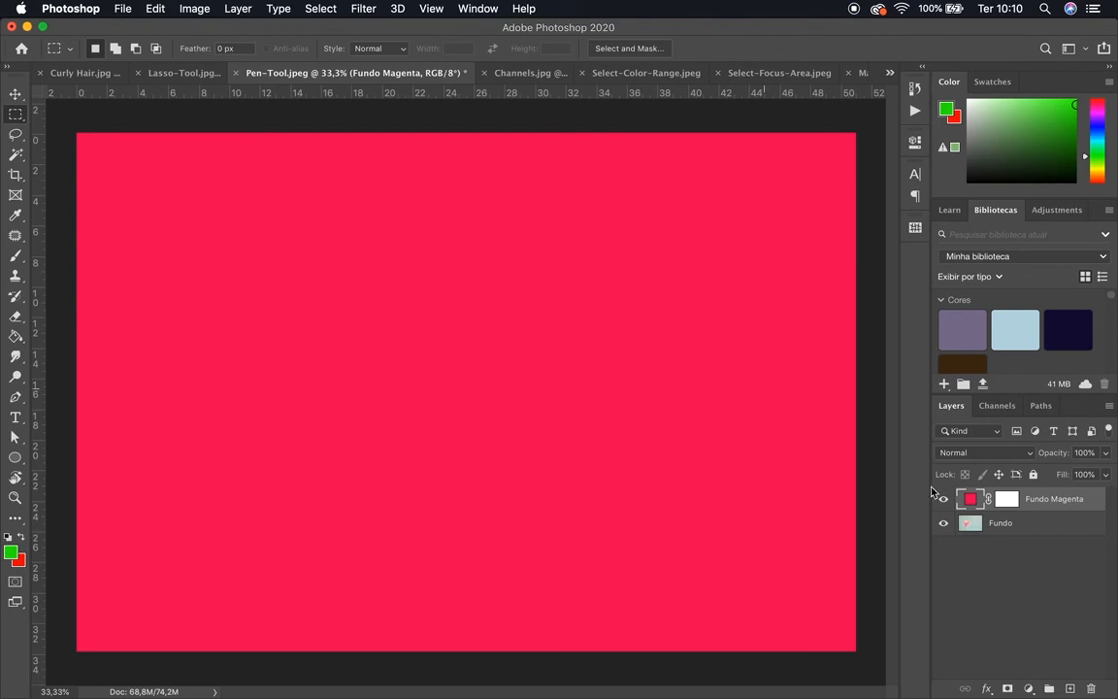
# Try blue 001ced, yellow edbe00 and muted gold b09f5b as the Fundo Magenta fill colour, and discard the change.
pyautogui.doubleClick(971, 499)
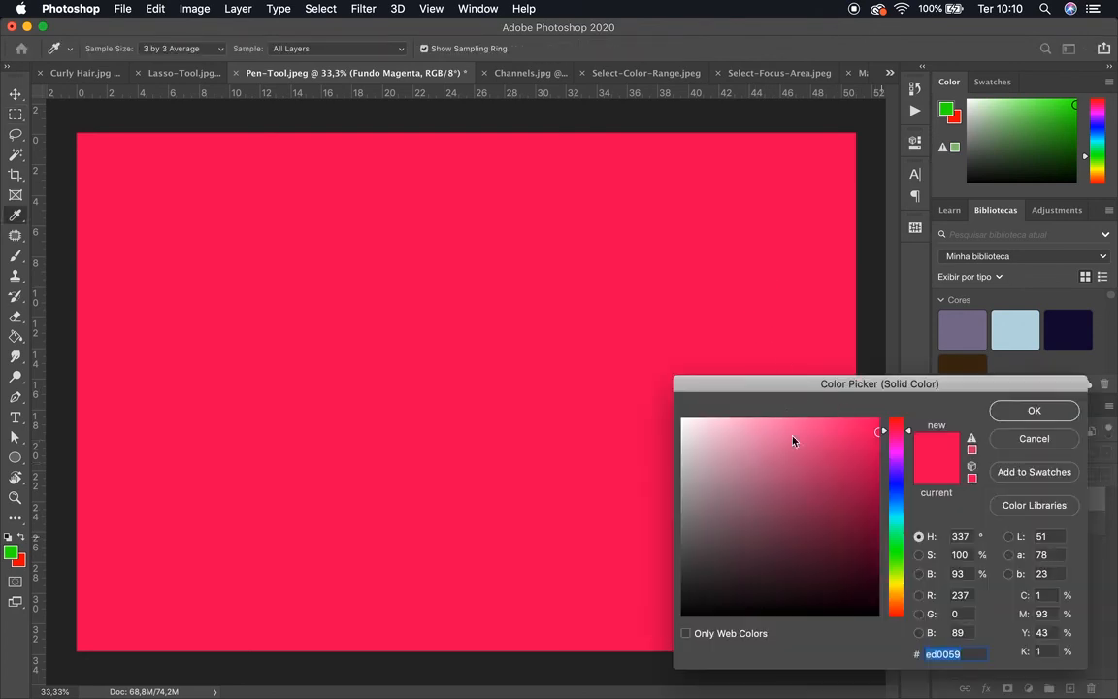
pyautogui.moveTo(797, 388); pyautogui.dragTo(730, 173)
pyautogui.moveTo(828, 308); pyautogui.dragTo(830, 264)
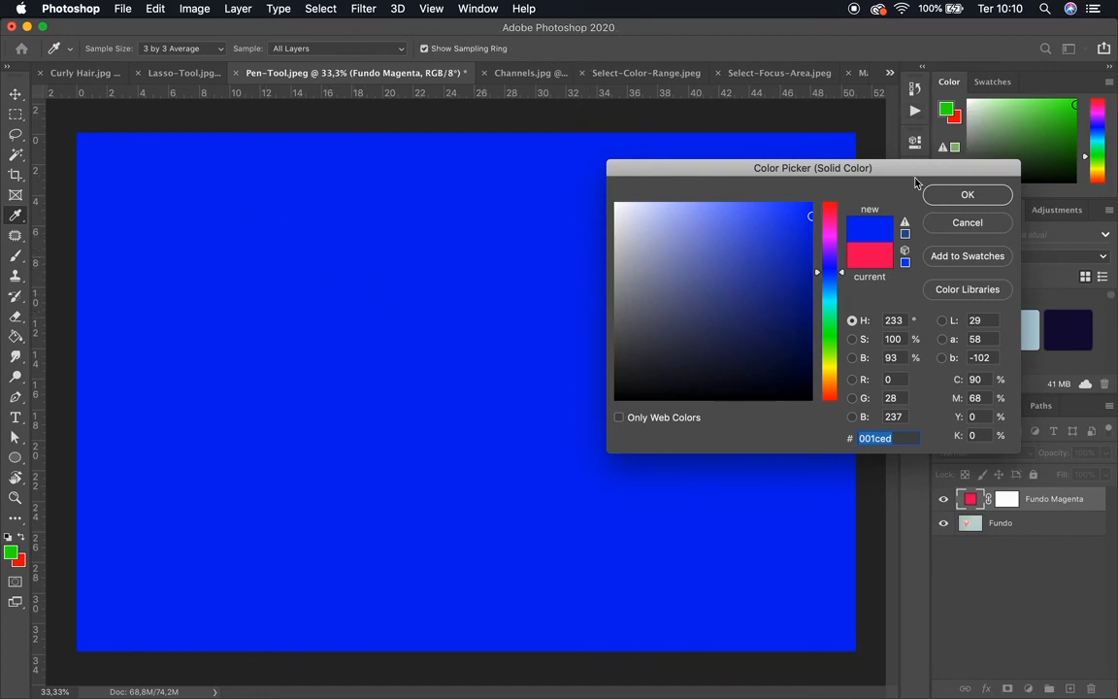
pyautogui.moveTo(829, 339); pyautogui.dragTo(826, 374)
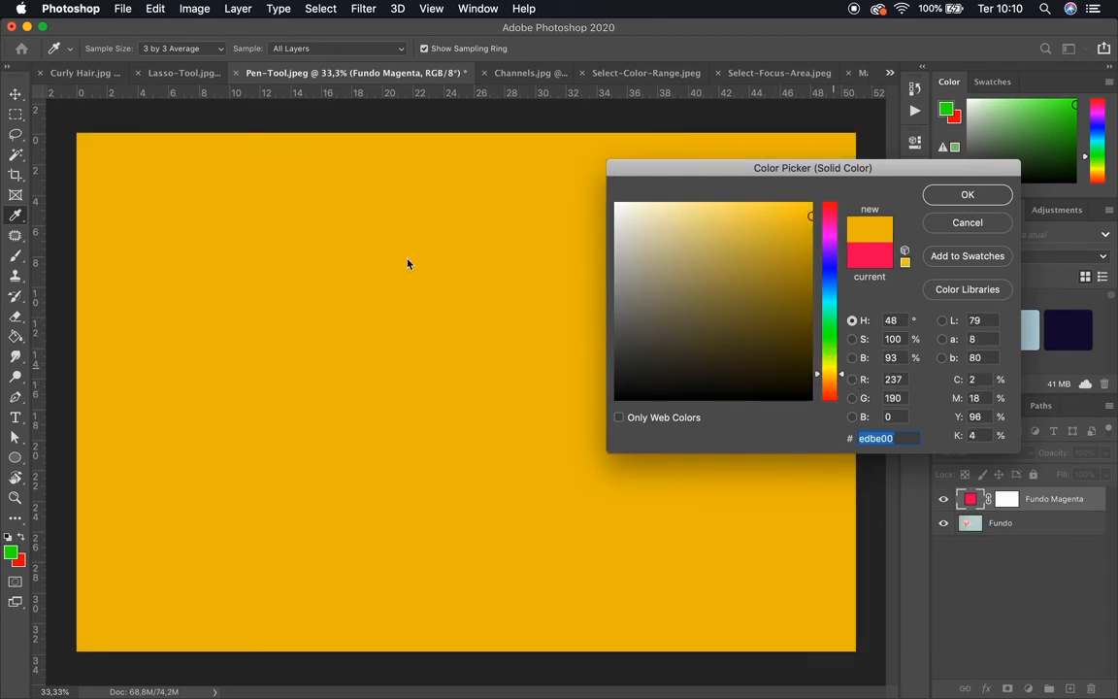
pyautogui.click(710, 263)
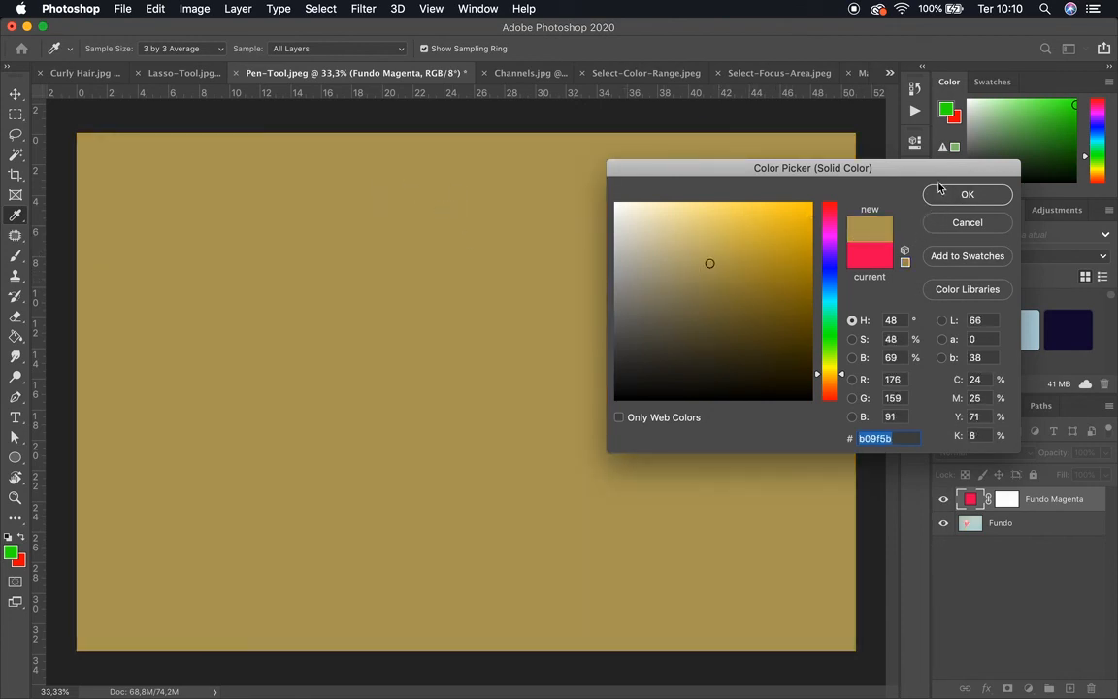
pyautogui.click(955, 224)
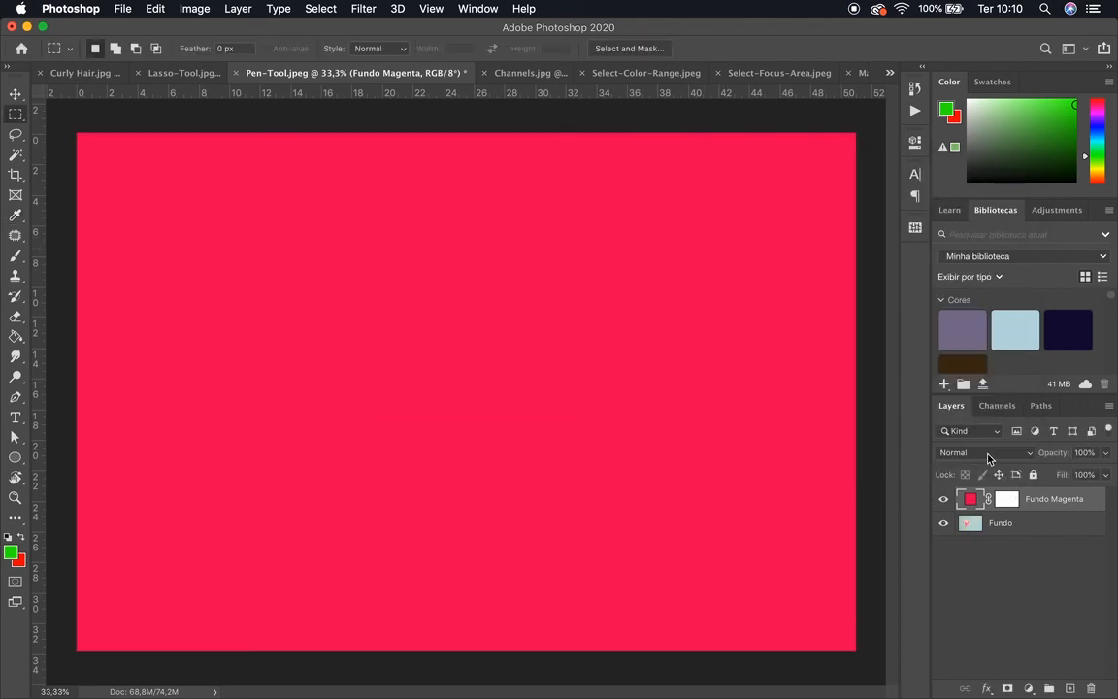
# Paint black on the Fundo Magenta layer mask with the Brush tool, making a curved diagonal stroke and scribbling over the flower.
pyautogui.click(1004, 500)
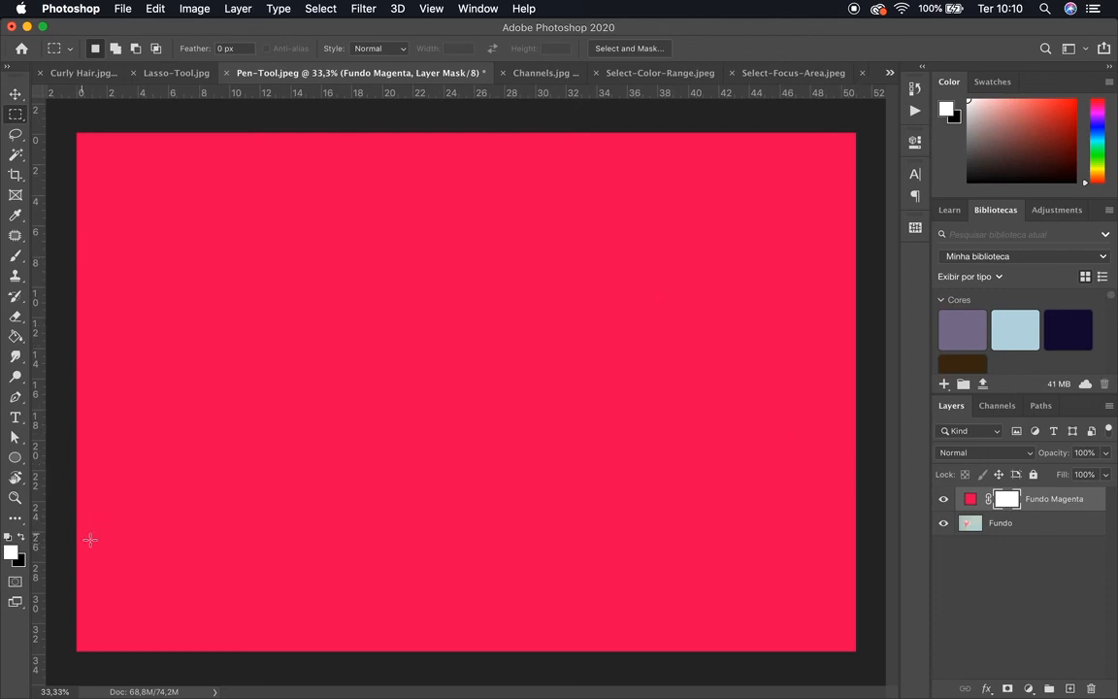
pyautogui.click(20, 539)
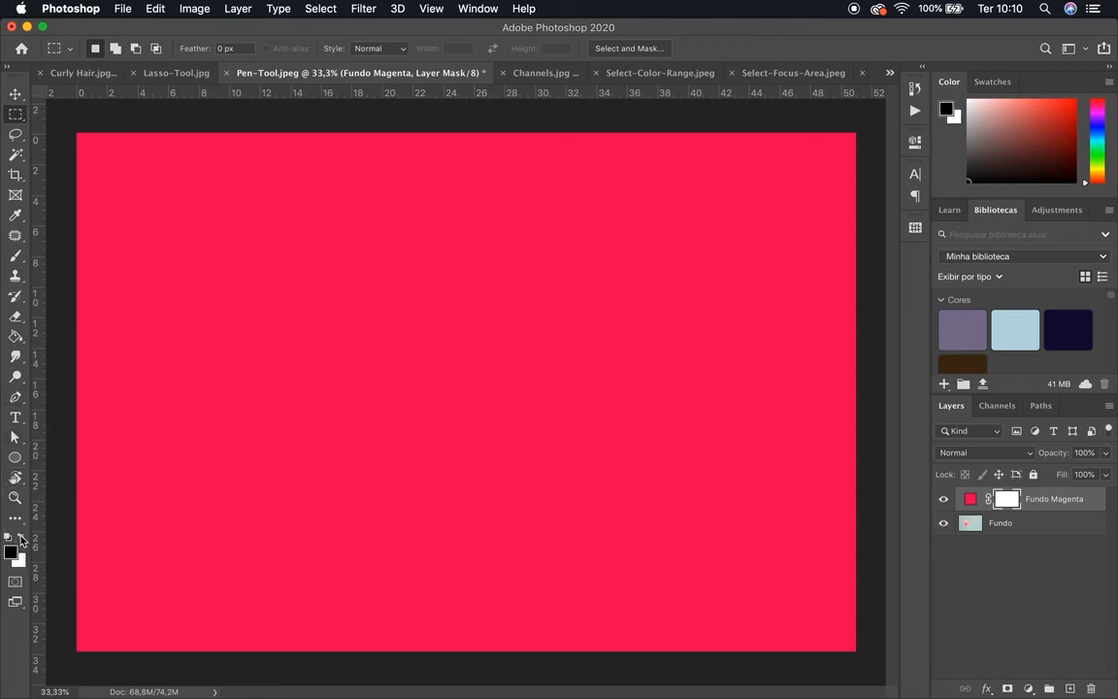
pyautogui.click(15, 254)
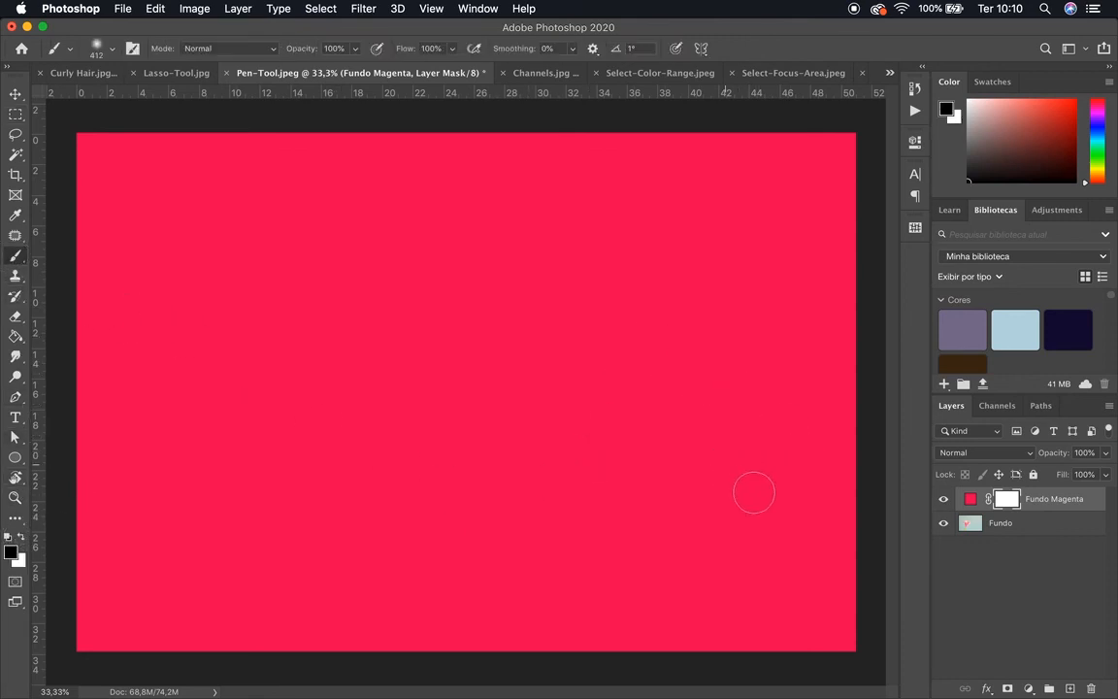
pyautogui.moveTo(753, 486); pyautogui.dragTo(779, 522)
pyautogui.moveTo(591, 359)
pyautogui.mouseDown()
pyautogui.moveTo(321, 256)
pyautogui.moveTo(232, 245)
pyautogui.mouseUp()
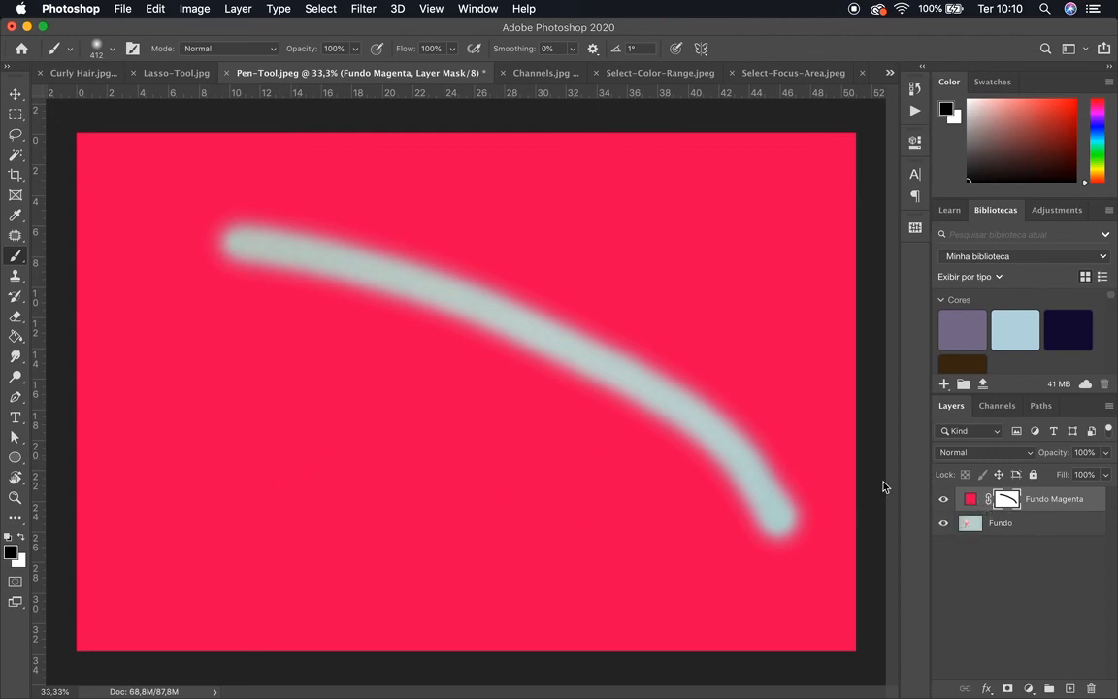
pyautogui.moveTo(259, 381)
pyautogui.mouseDown()
pyautogui.moveTo(388, 446)
pyautogui.moveTo(288, 395)
pyautogui.moveTo(351, 332)
pyautogui.moveTo(374, 349)
pyautogui.moveTo(357, 462)
pyautogui.moveTo(217, 550)
pyautogui.moveTo(264, 454)
pyautogui.moveTo(248, 427)
pyautogui.mouseUp()
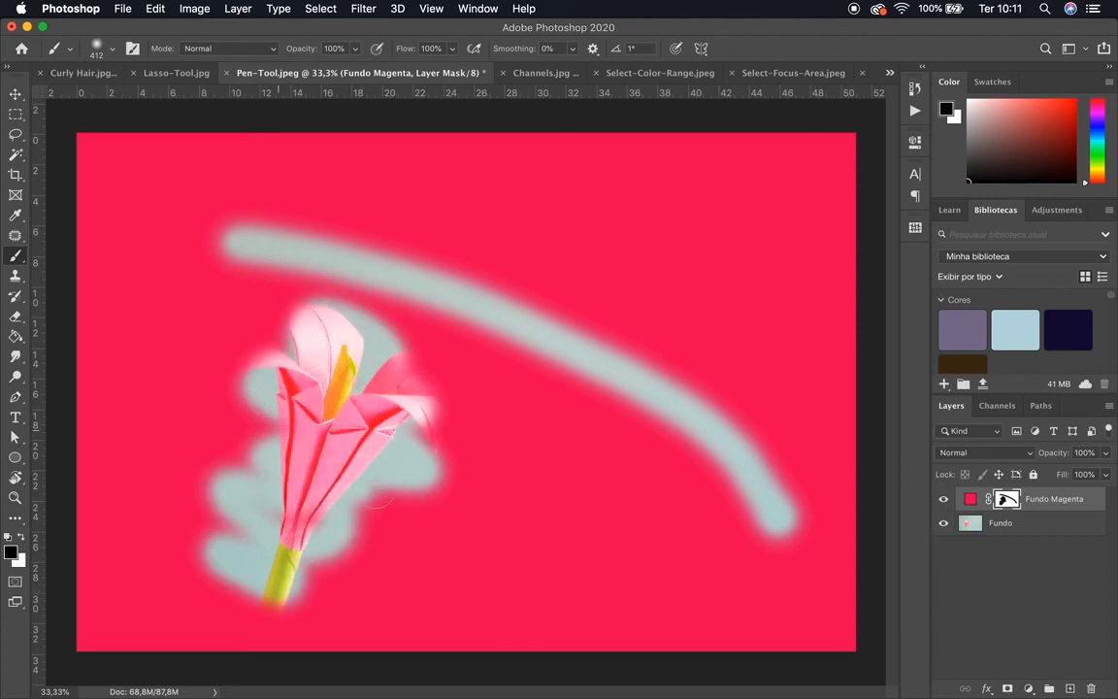